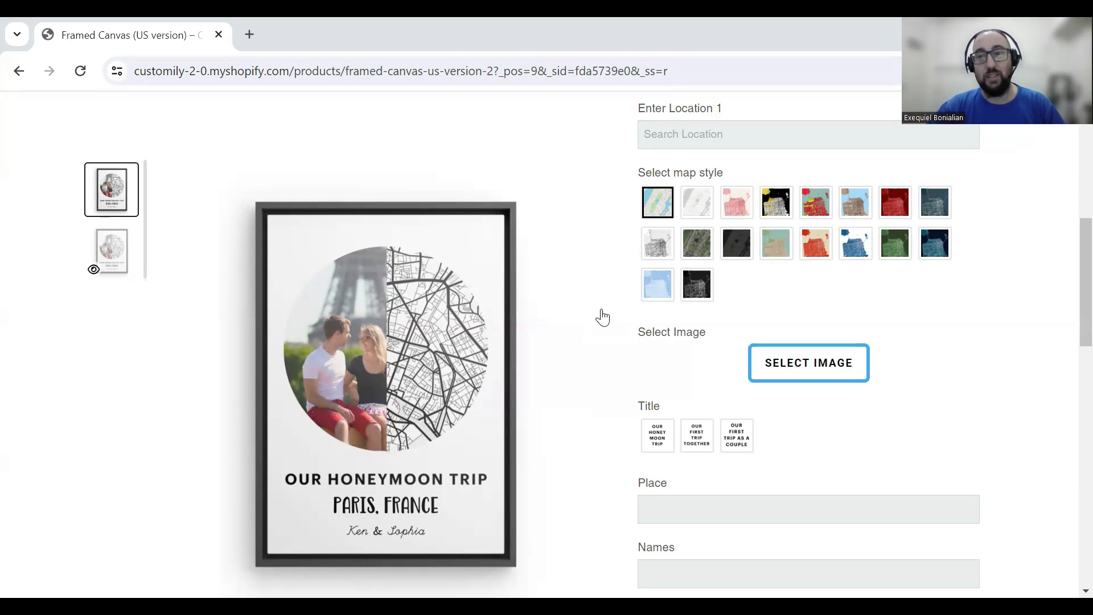
Step: Switch to the blank 10 × 14 in Canva design and place a black half circle with its flat side on the page's vertical centre line
key(alt+Tab)
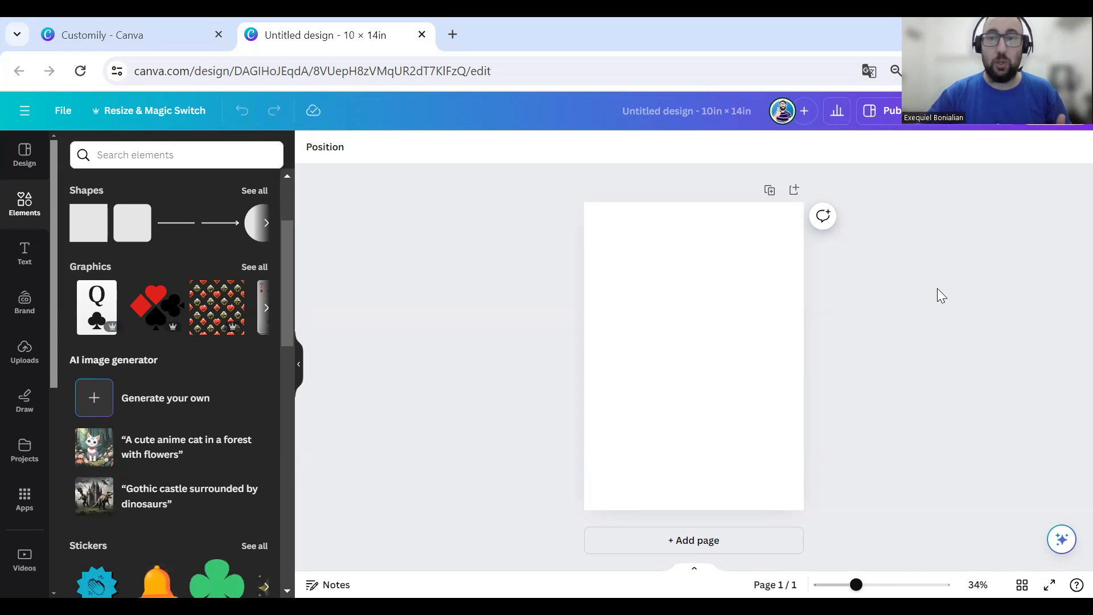
click(683, 271)
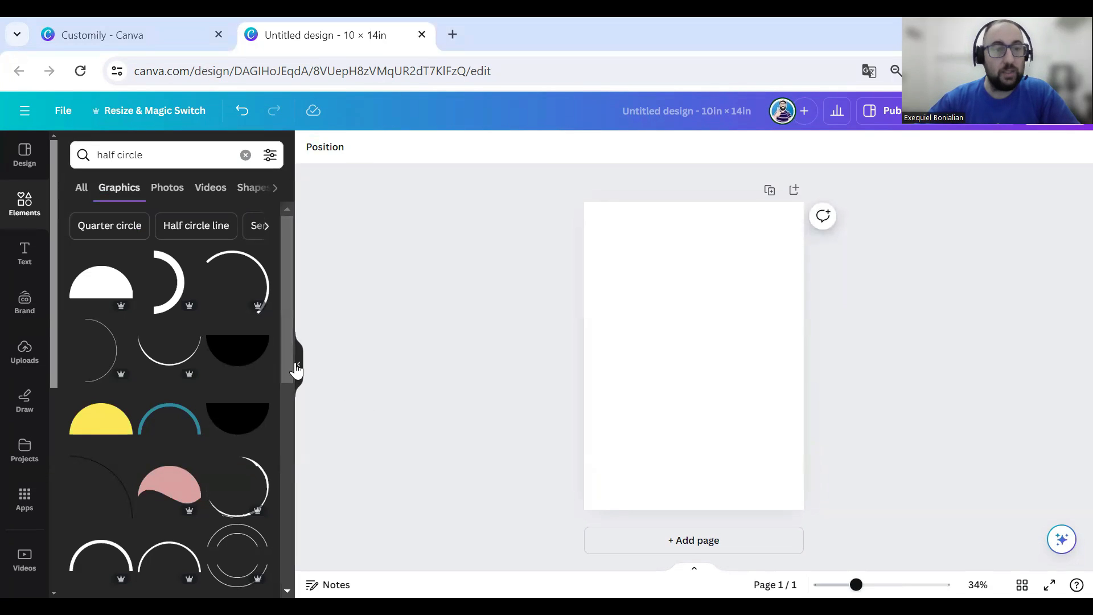
drag(692, 317, 691, 319)
drag(695, 408, 639, 311)
drag(674, 361, 665, 328)
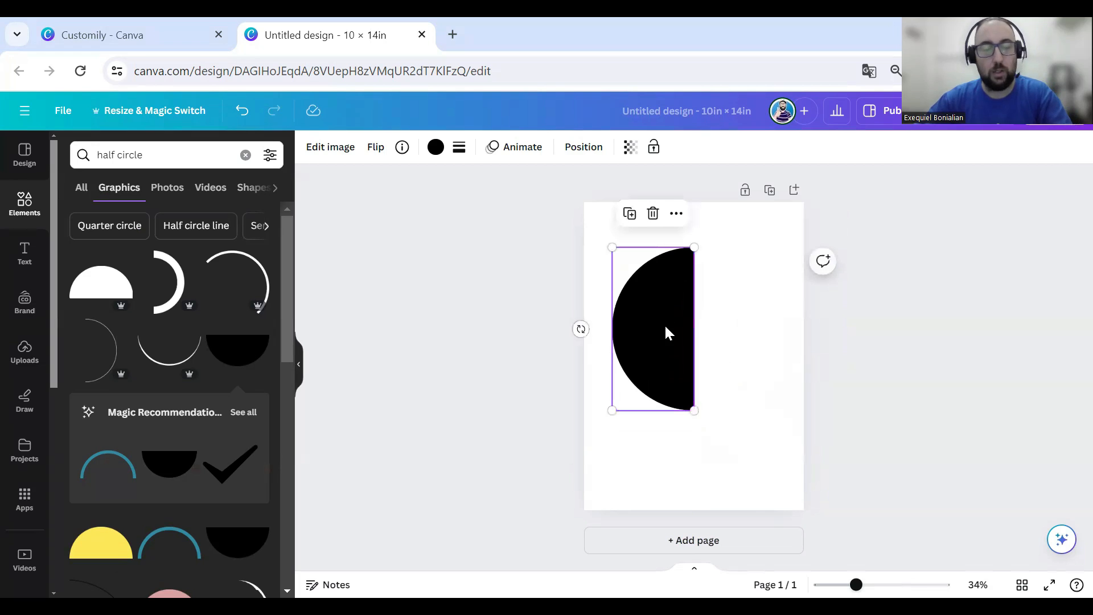
Step: Duplicate the half circle, flip the copy horizontally and align it against the original to form a full circle
key(ctrl+d)
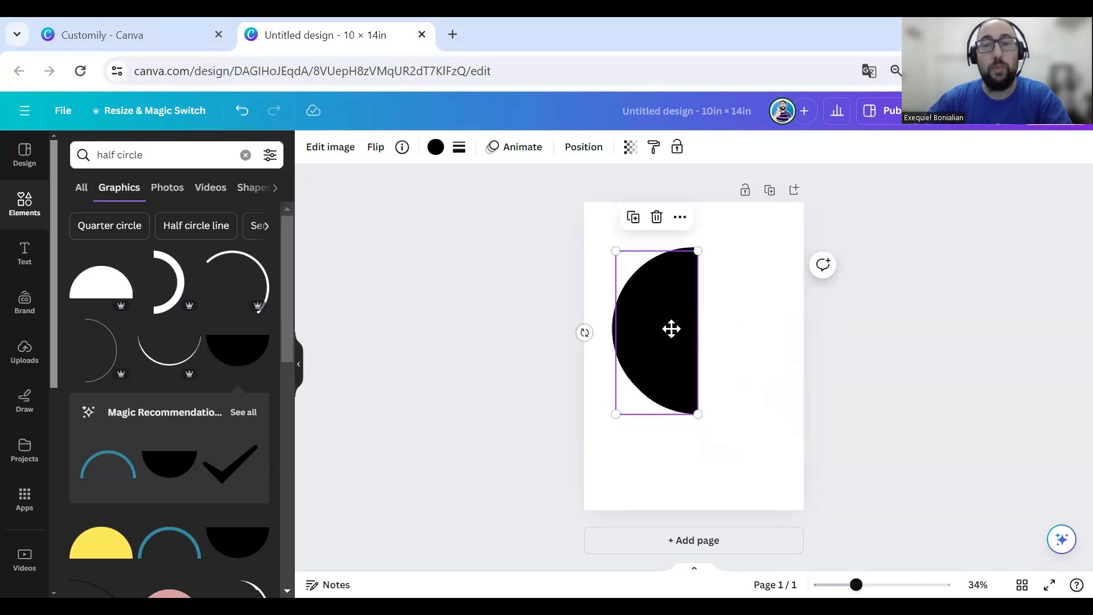
click(377, 148)
click(421, 209)
drag(713, 345, 749, 339)
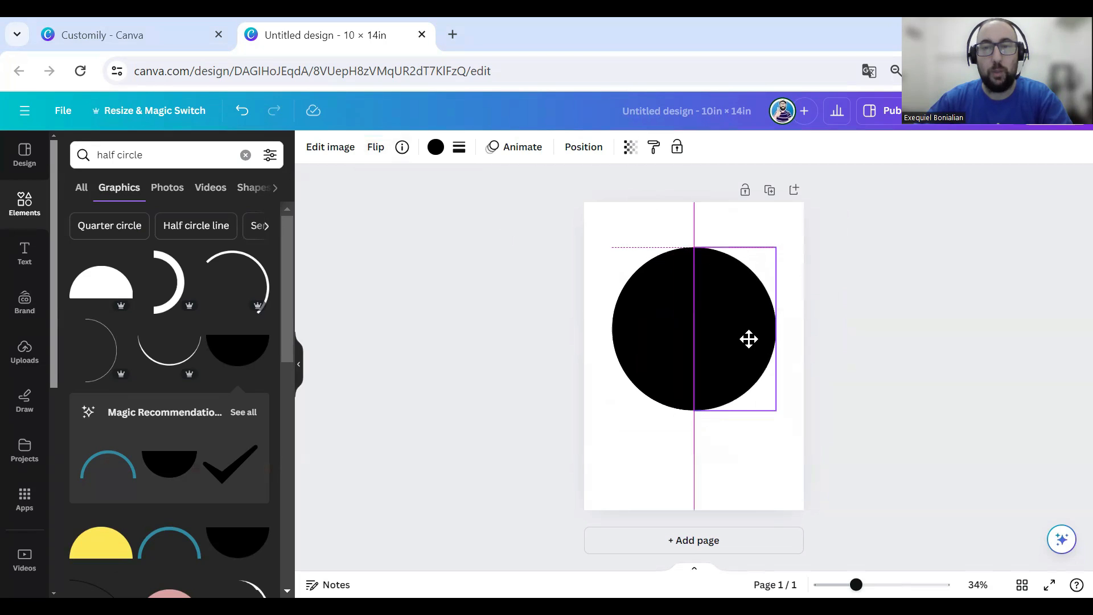
click(936, 408)
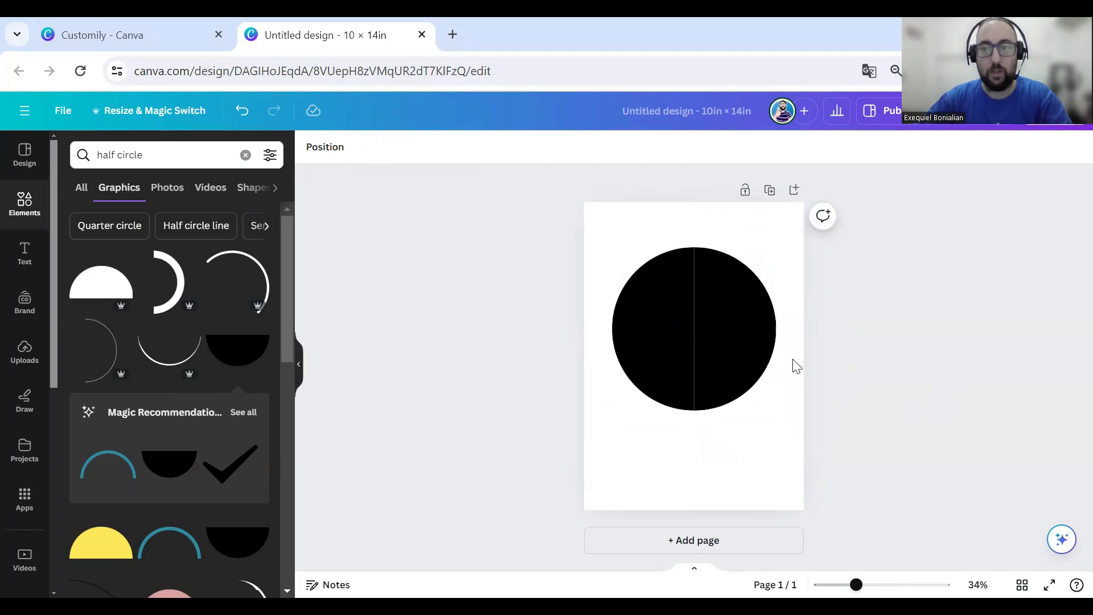
drag(766, 337, 767, 338)
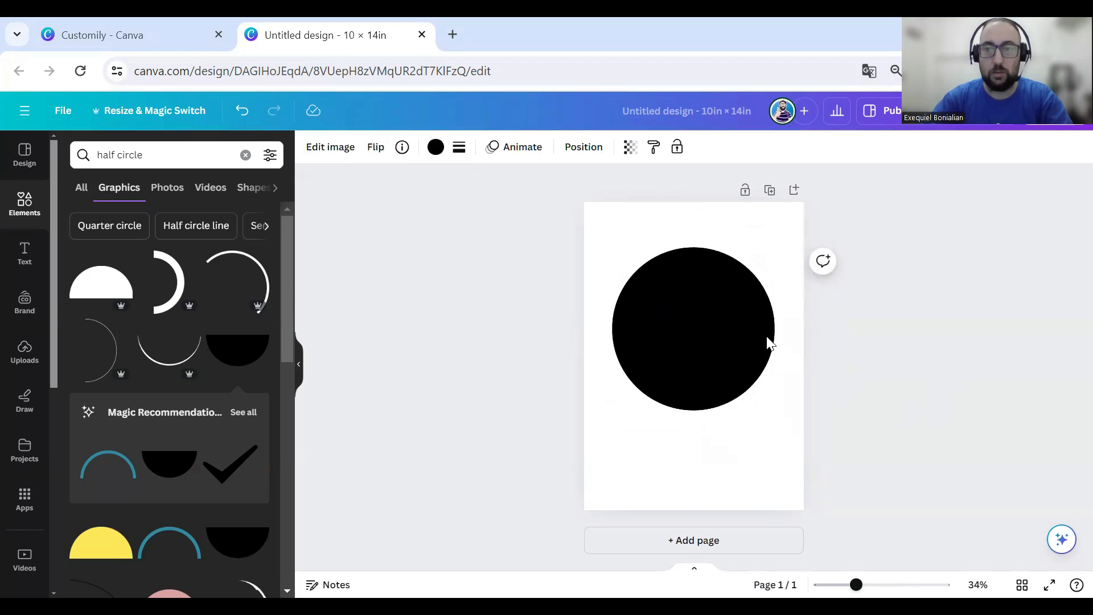
click(824, 360)
Step: Enlarge both half circles together and centre them horizontally in the upper part of the page
drag(875, 407, 628, 354)
drag(694, 337, 690, 333)
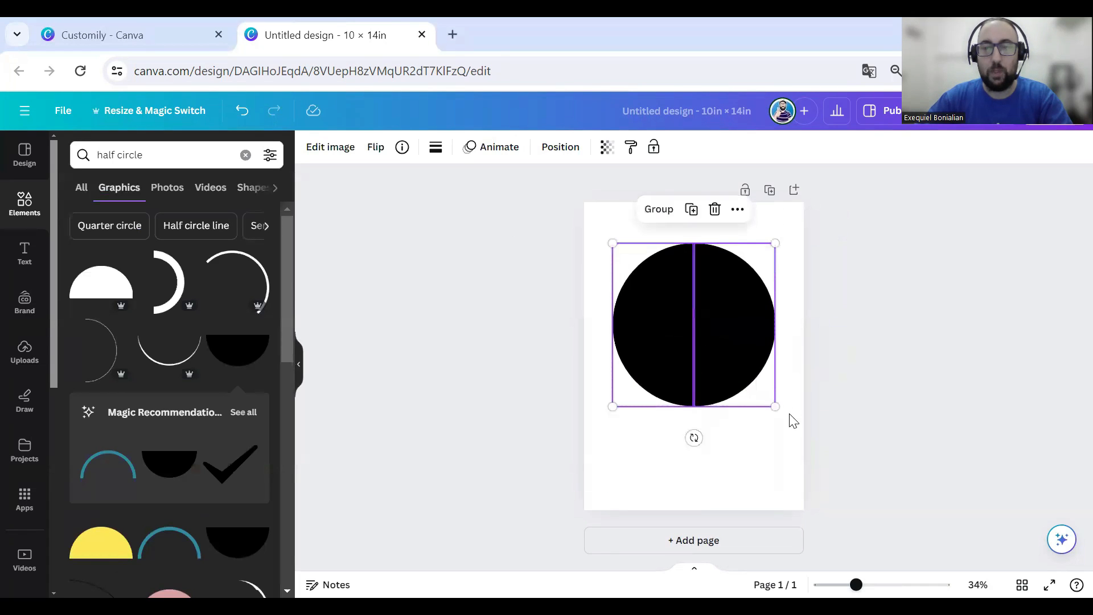
drag(774, 408, 795, 424)
drag(742, 366, 730, 359)
click(840, 400)
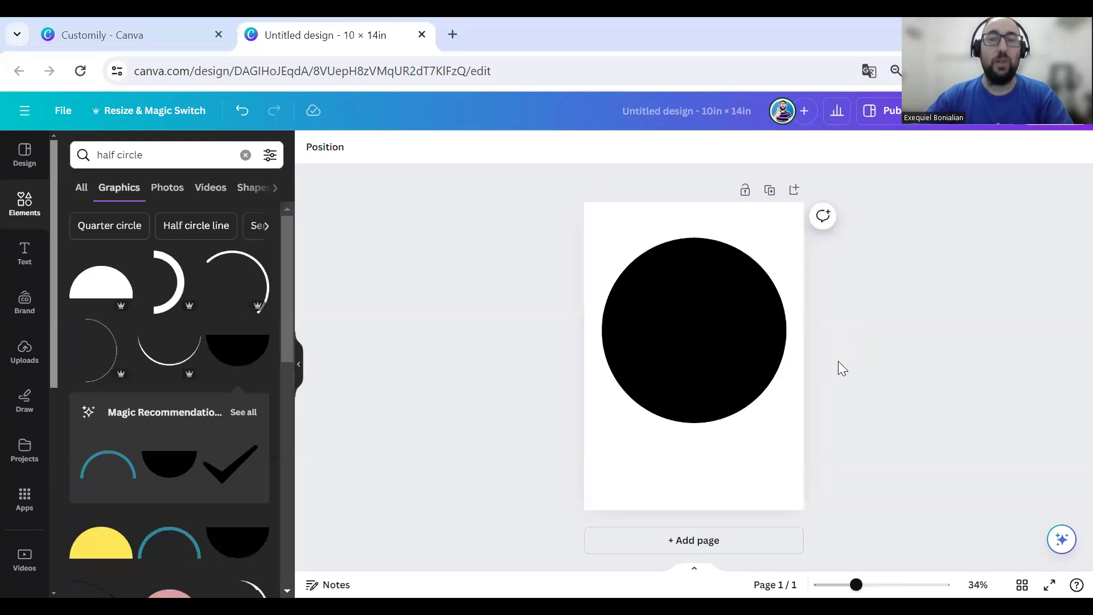
Step: Add a heading text box below the circle and set its text colour to black
click(25, 253)
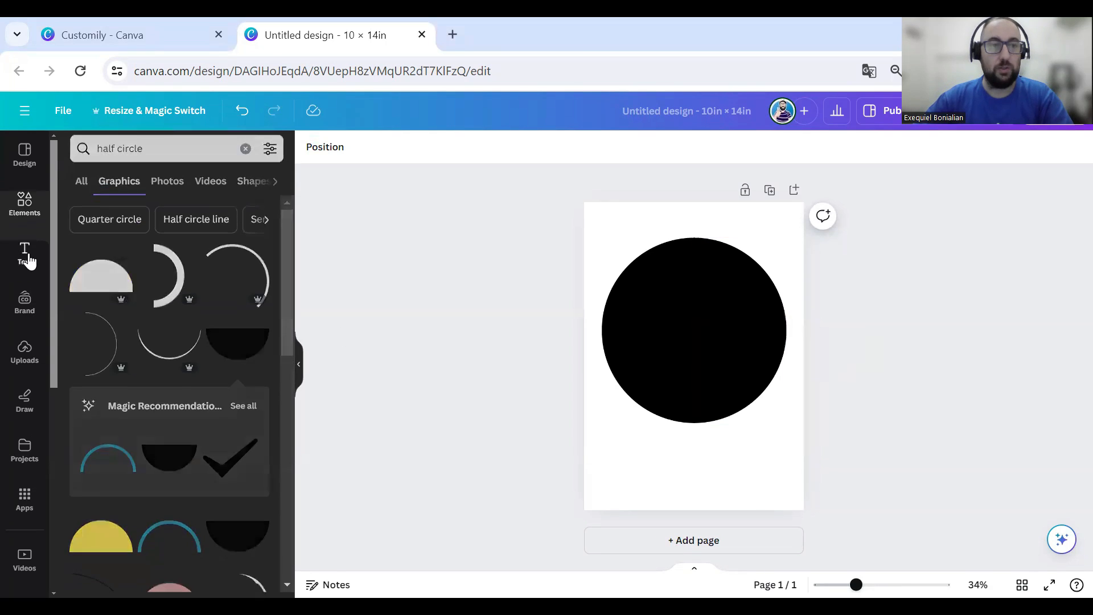
click(154, 317)
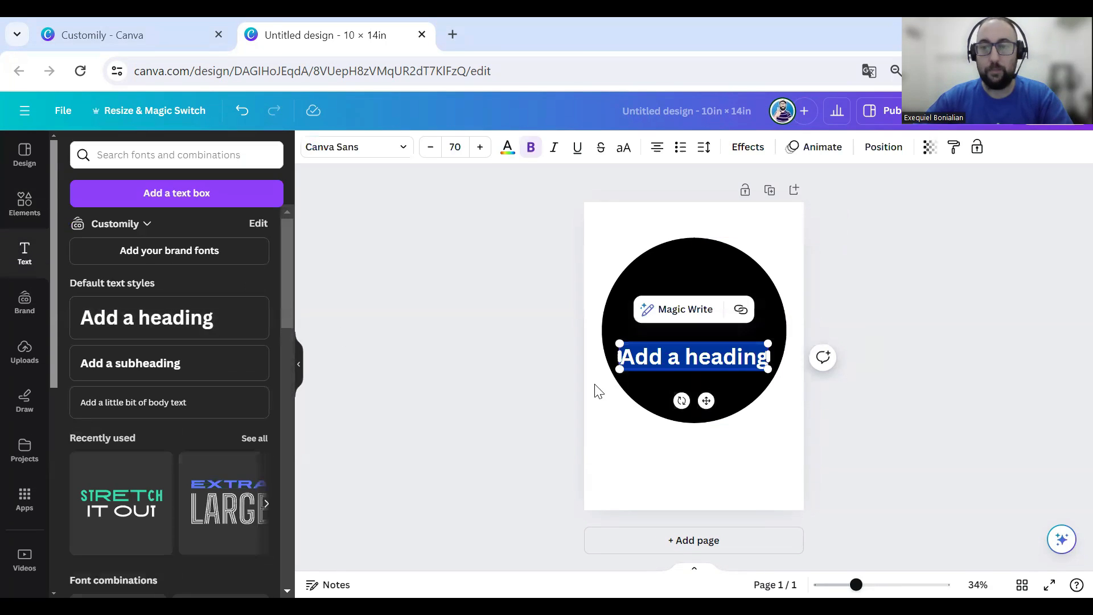
drag(707, 392, 702, 493)
key(Delete)
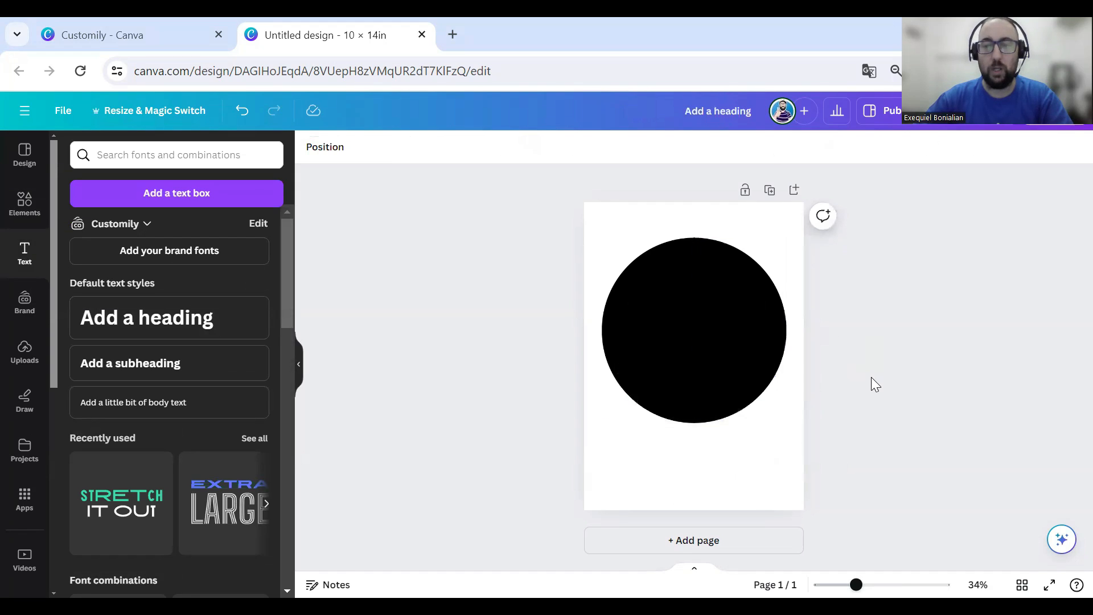
click(709, 447)
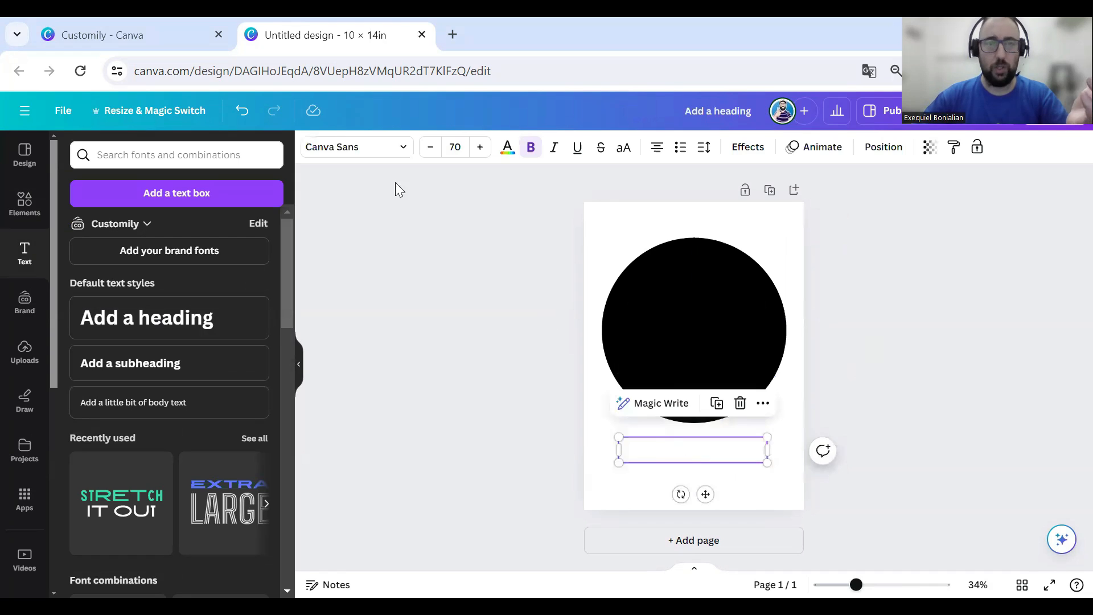
click(506, 150)
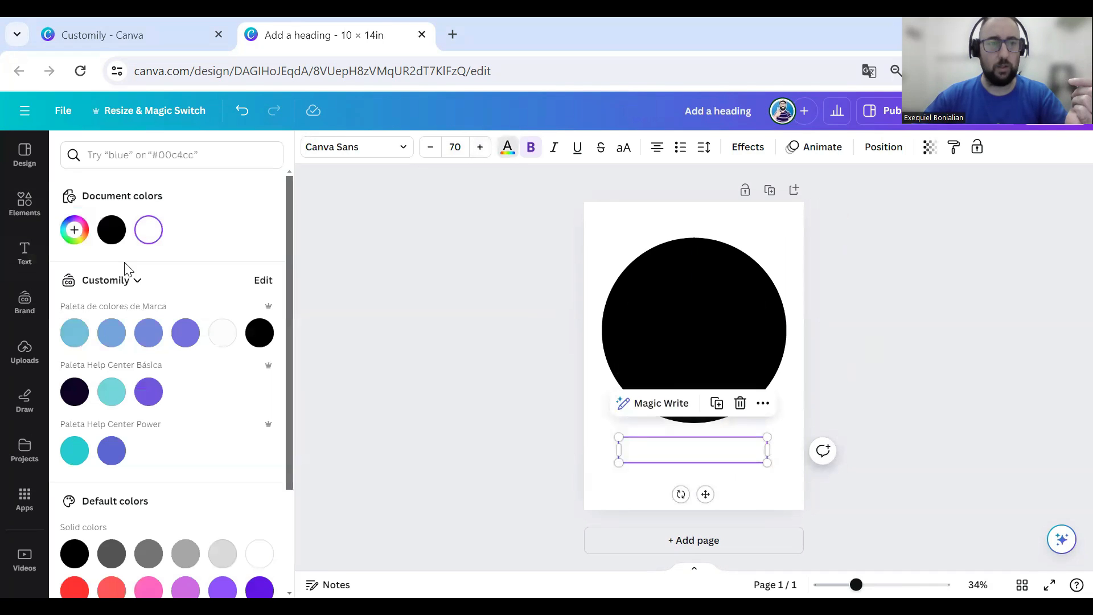
click(111, 230)
click(805, 412)
Step: Replace the placeholder heading with "OUR HONEYMOON" using uppercase formatting
click(747, 443)
double_click(747, 447)
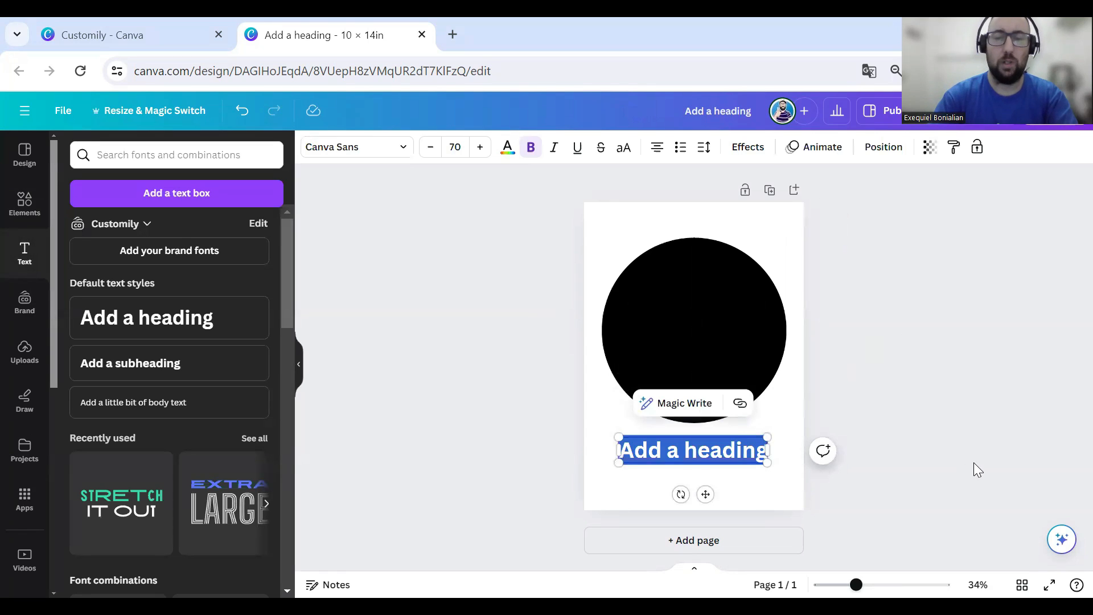
text(Our)
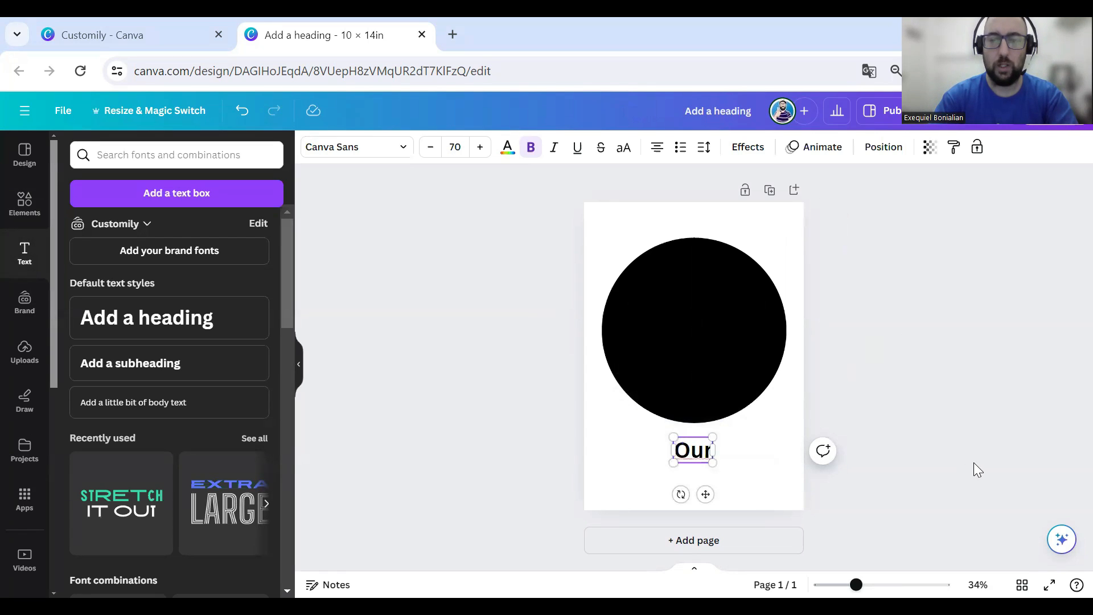
key(BackSpace)
key(BackSpace)
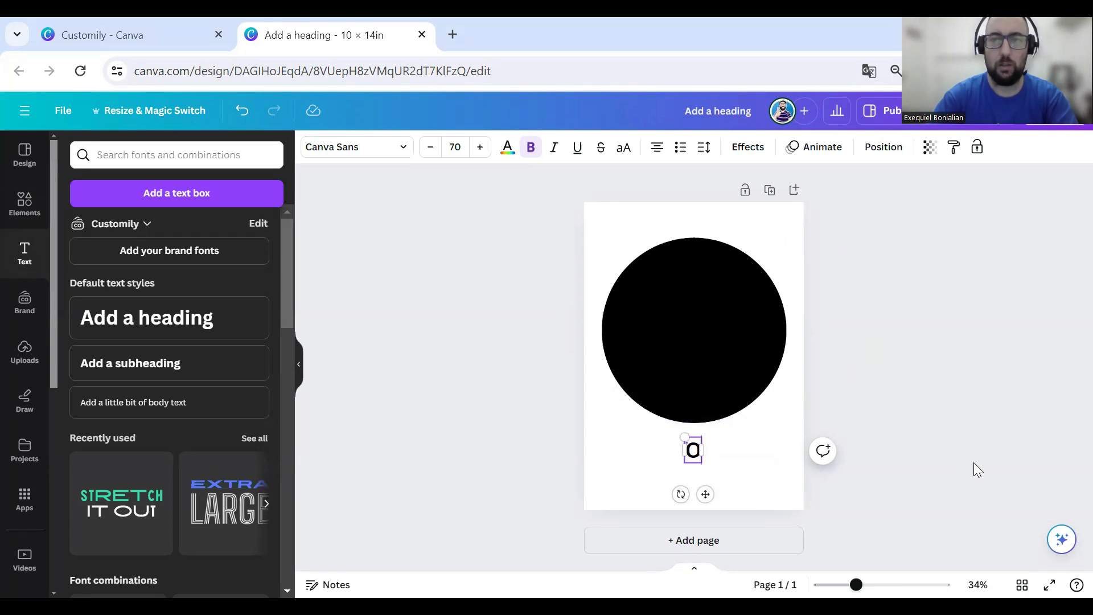
click(623, 148)
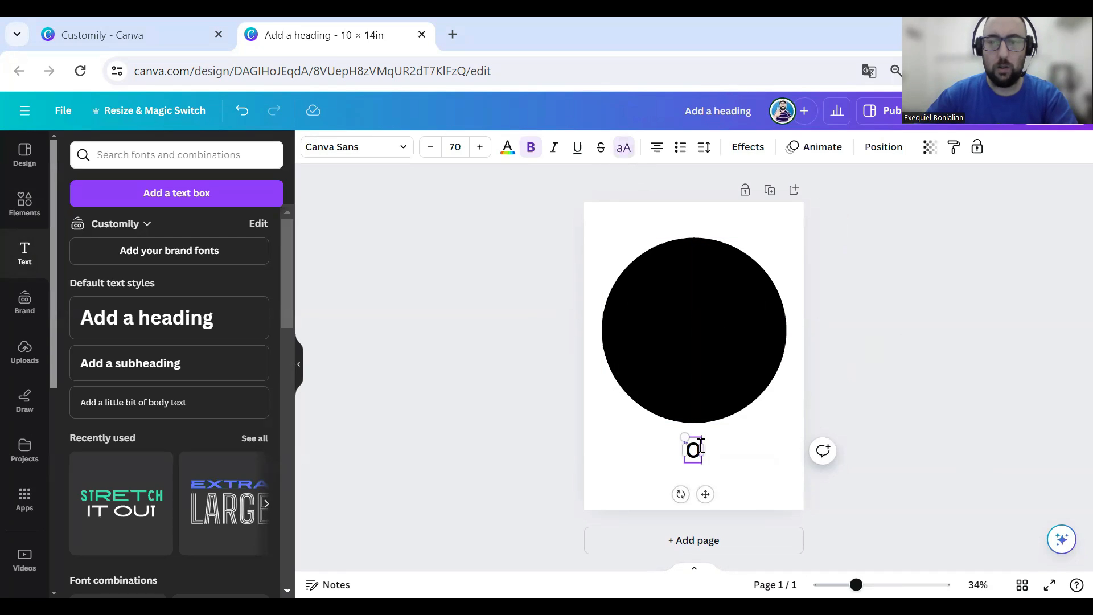
text(ur hoe)
key(BackSpace)
text(neymoon)
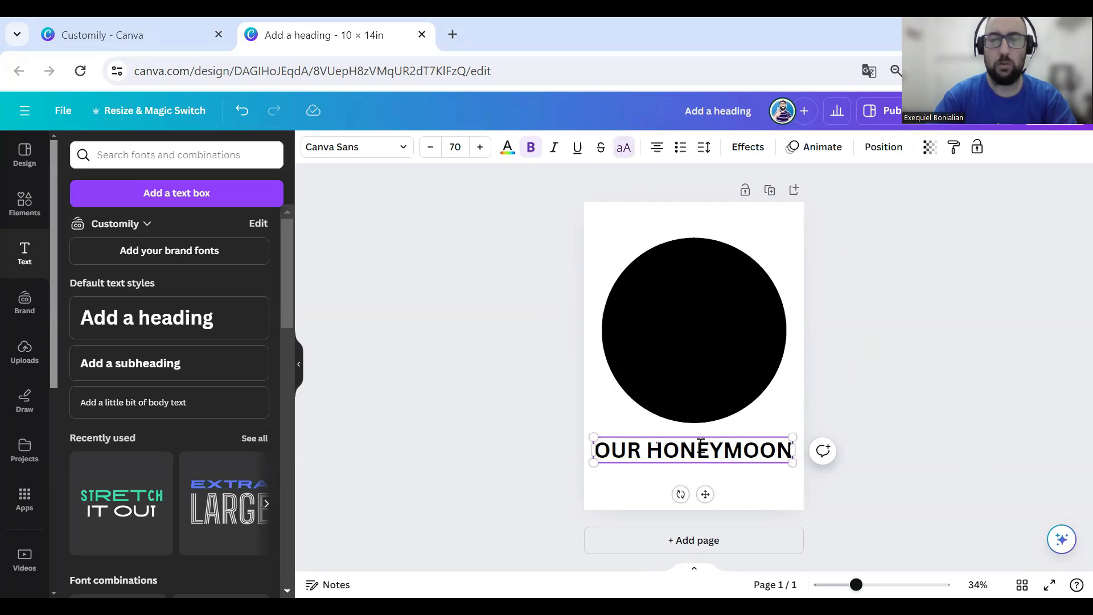
Step: Scale the heading down to font size 55.4 and centre it beneath the circle
drag(792, 462, 755, 459)
drag(682, 445, 706, 446)
drag(782, 453, 713, 455)
click(855, 427)
click(755, 459)
key(Up)
key(Up)
key(Up)
key(Up)
key(Up)
key(Up)
key(Up)
key(Up)
key(Up)
key(Up)
key(Down)
key(Down)
key(Down)
key(Down)
key(Down)
key(Down)
key(Down)
key(Down)
key(Down)
key(Down)
click(653, 483)
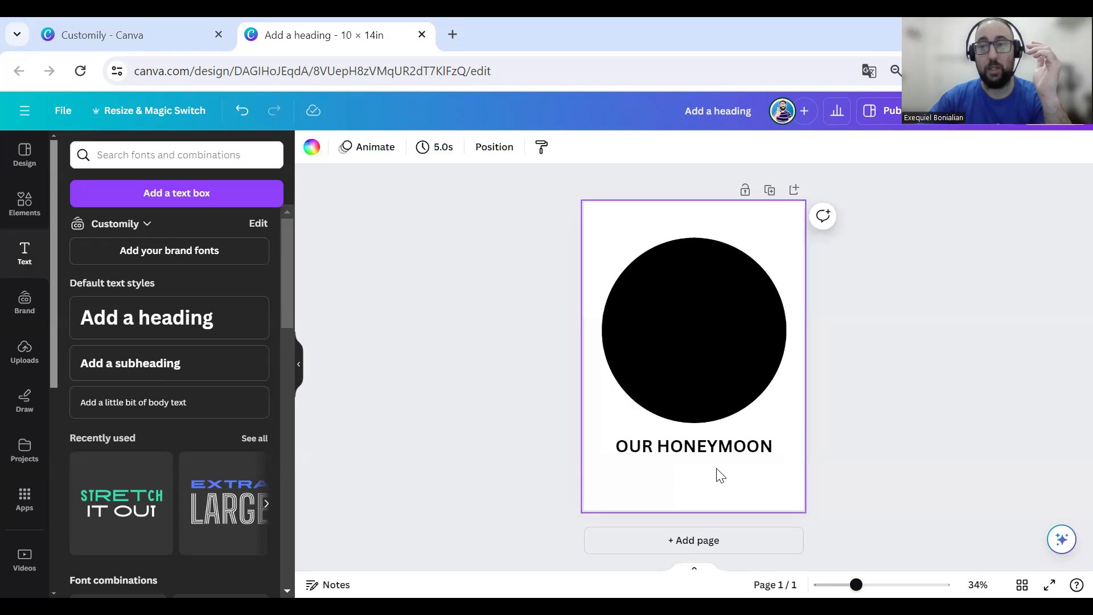
Step: Move both half circles slightly up the page together, keeping them horizontally centred above the heading
drag(883, 399, 632, 327)
drag(700, 329, 700, 326)
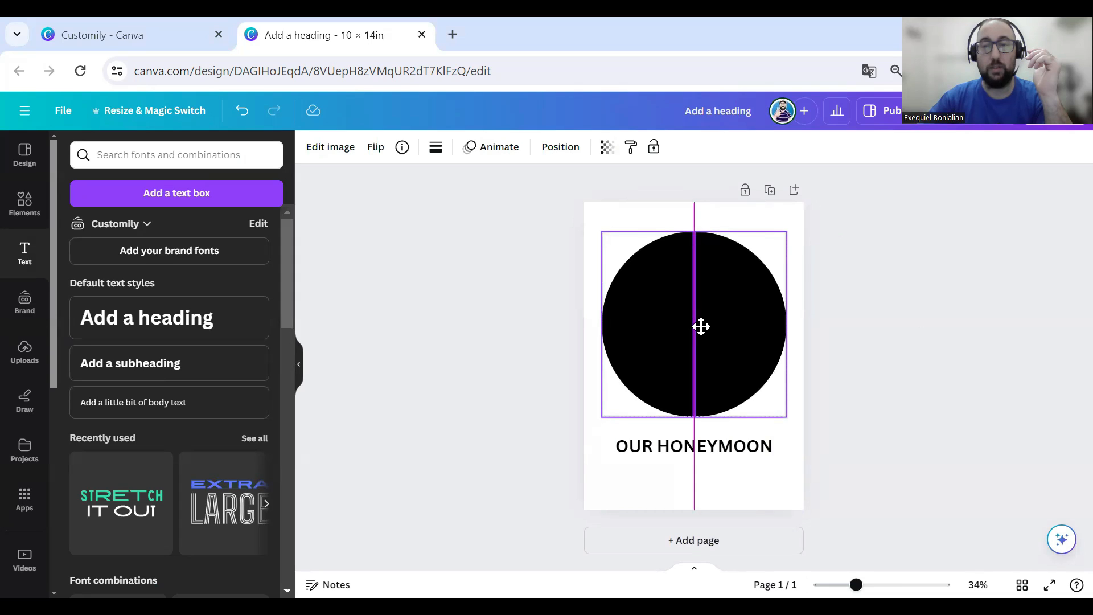
drag(701, 326, 702, 327)
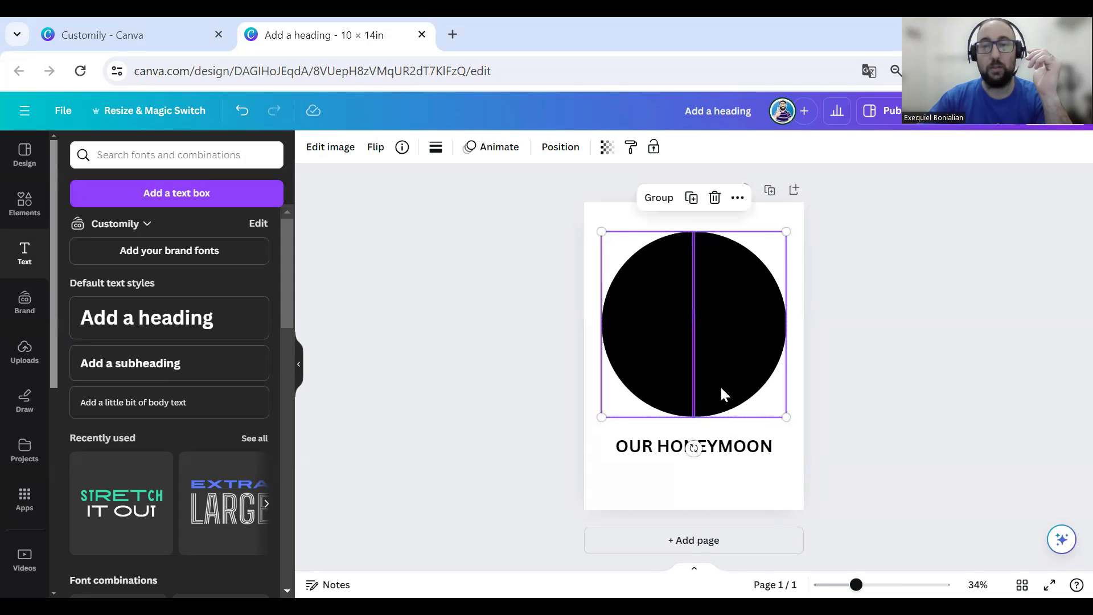
click(716, 447)
click(883, 381)
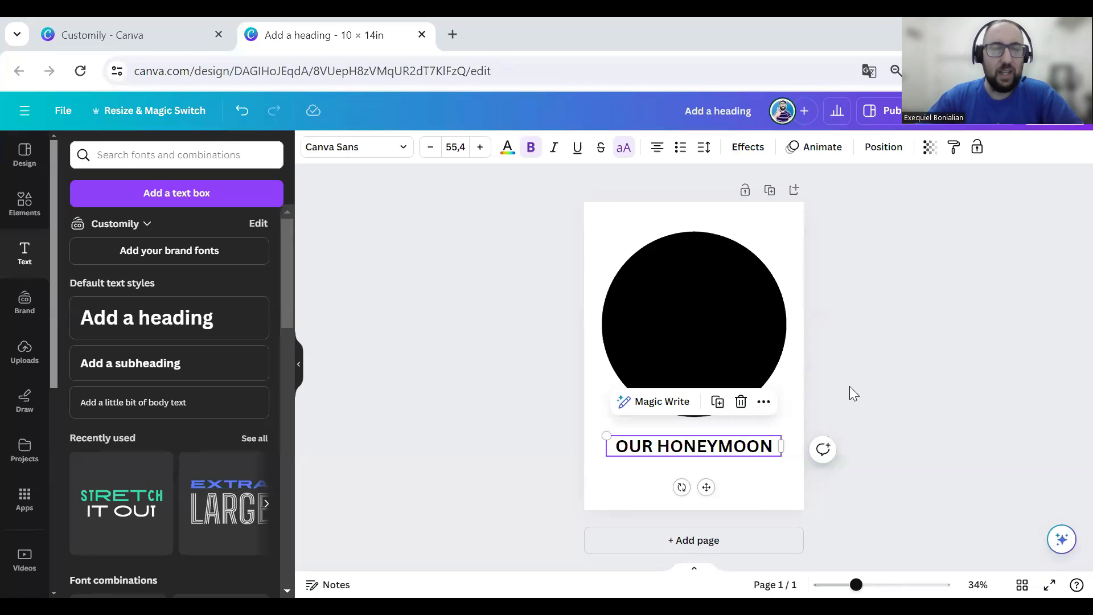
Step: Change the heading's font to Graphik Semibold and set its letter spacing to 100
click(760, 452)
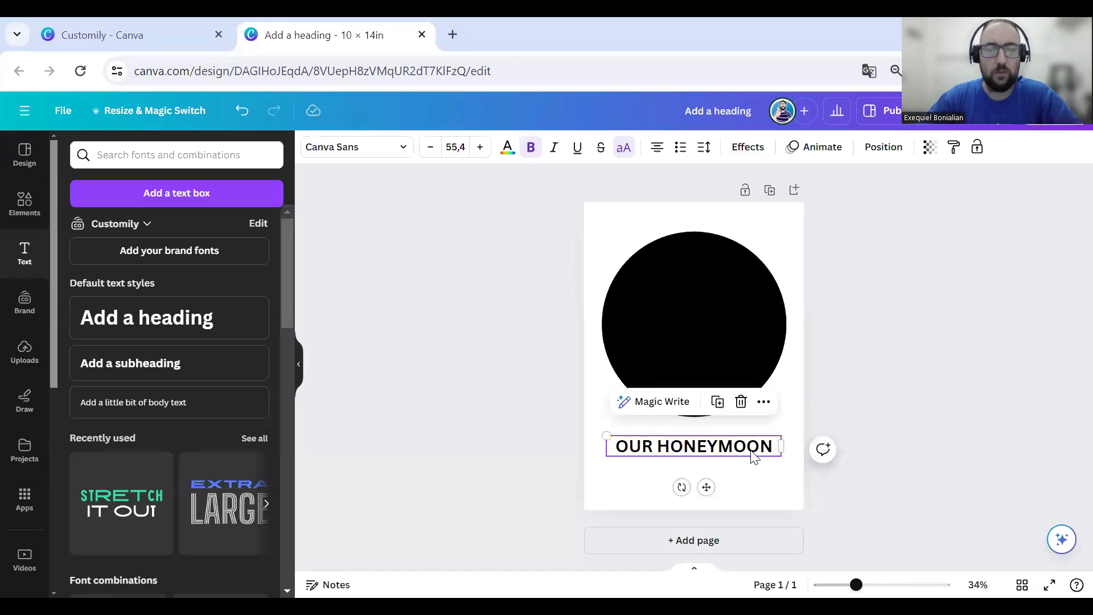
click(378, 149)
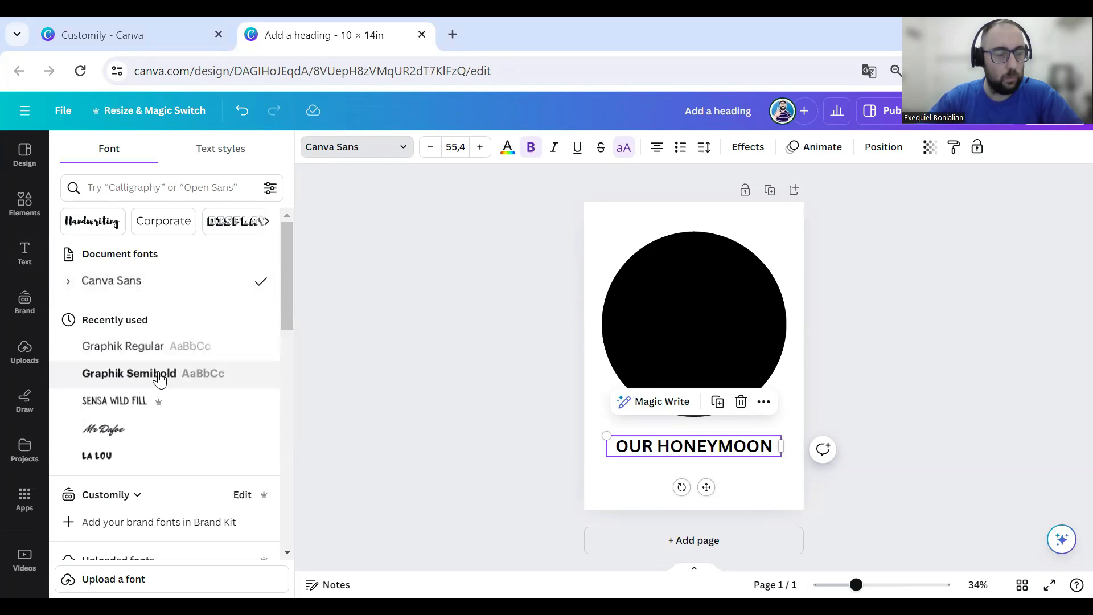
click(155, 377)
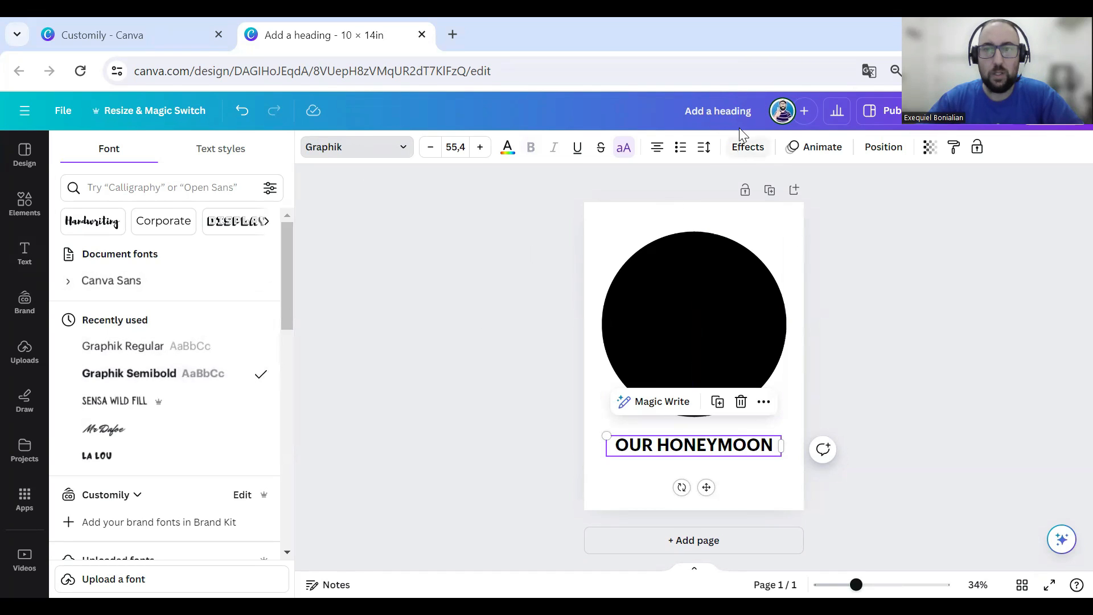
click(707, 149)
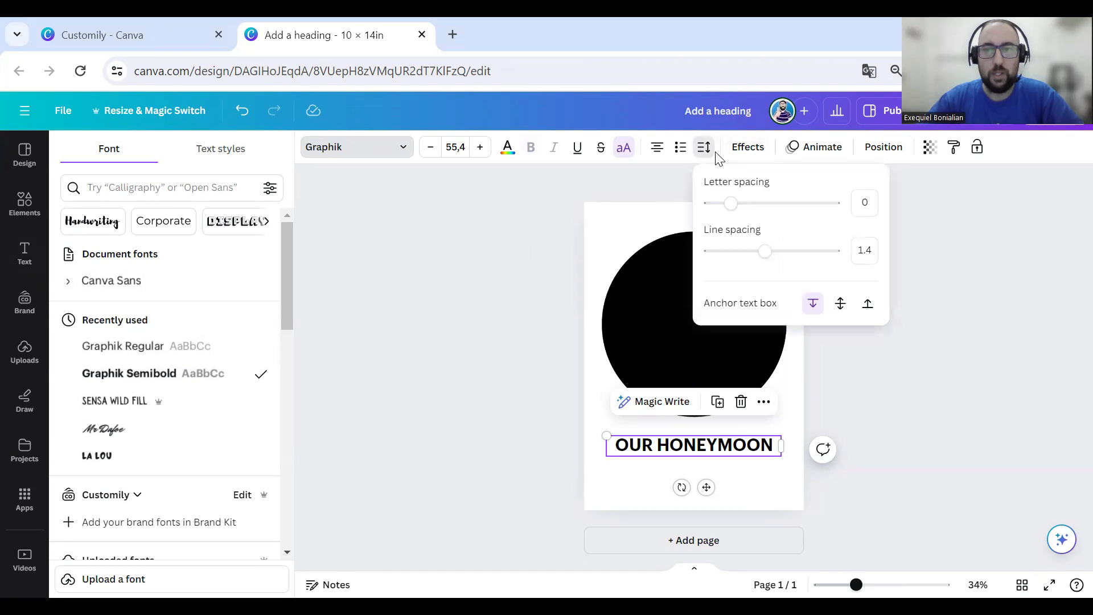
drag(731, 205, 744, 202)
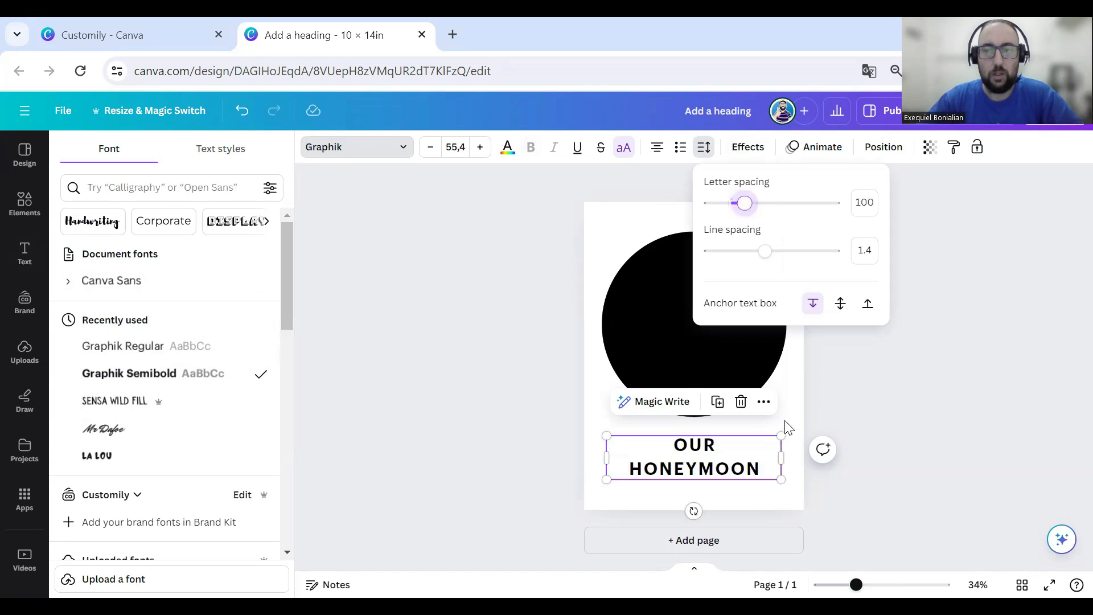
Step: Widen the heading's text box so "OUR HONEYMOON" fits on one line, and centre it on the page
click(800, 473)
click(784, 458)
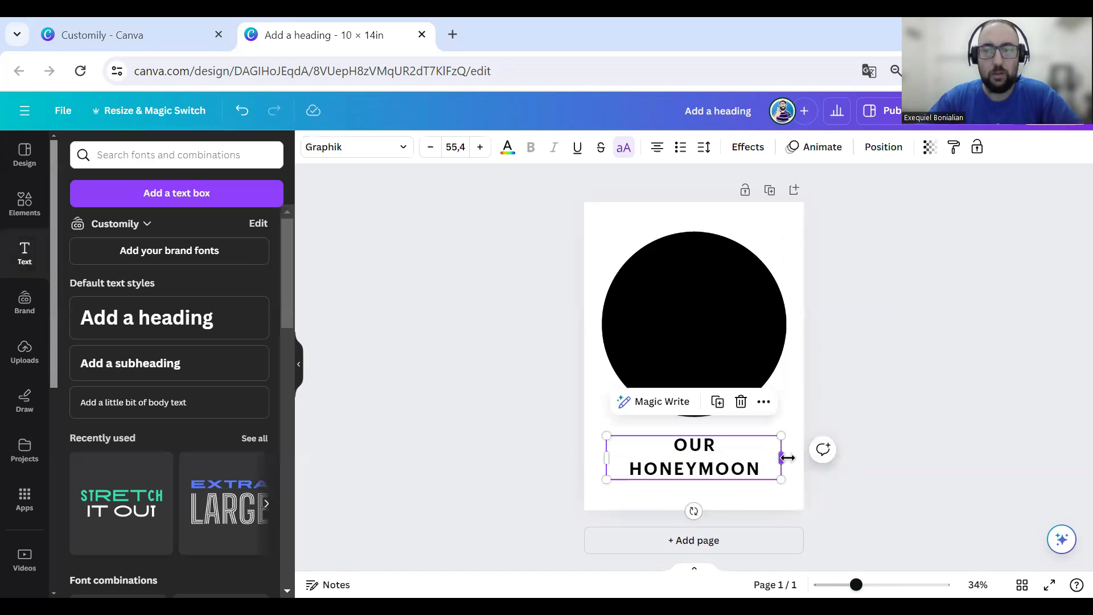
drag(798, 458, 749, 442)
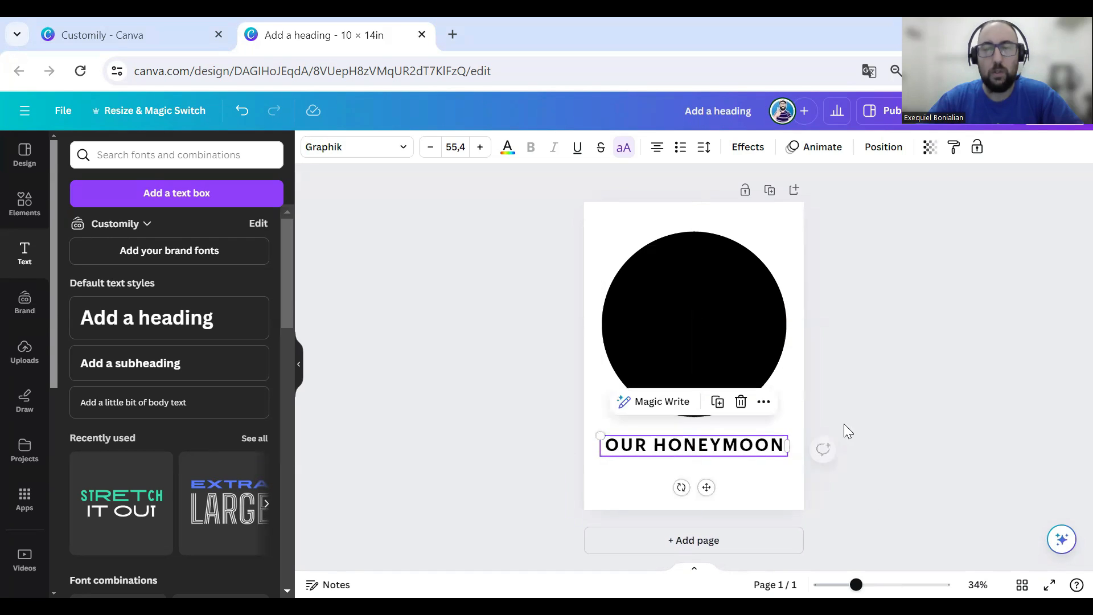
click(845, 430)
Step: Add "TRIP" to the end of the heading and resize the text box so the whole title sits on one centred line
click(760, 453)
click(783, 446)
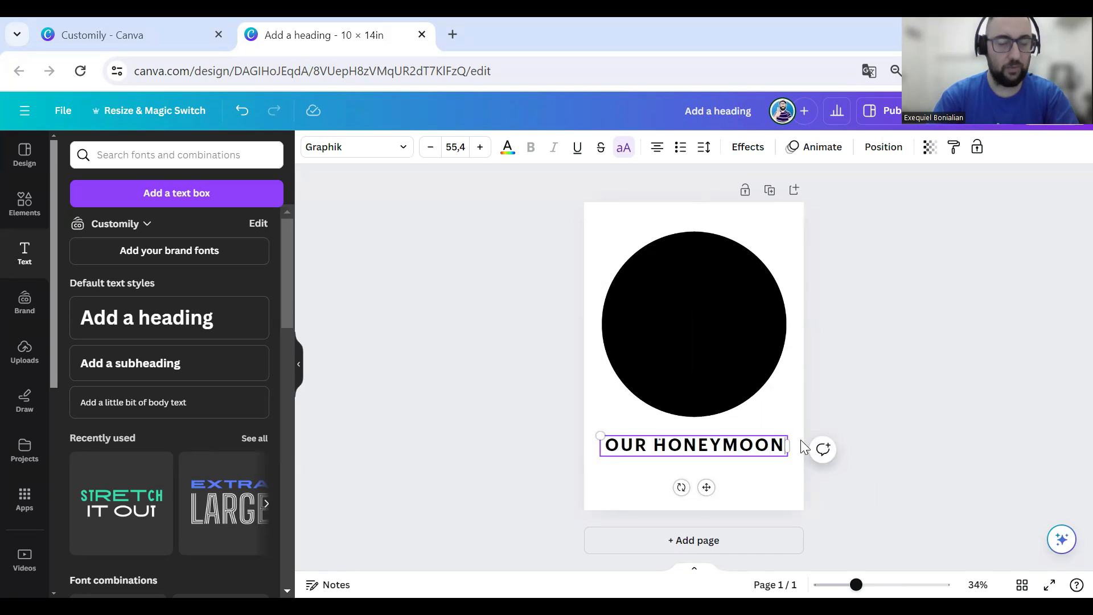
key(Return)
text(TRIP)
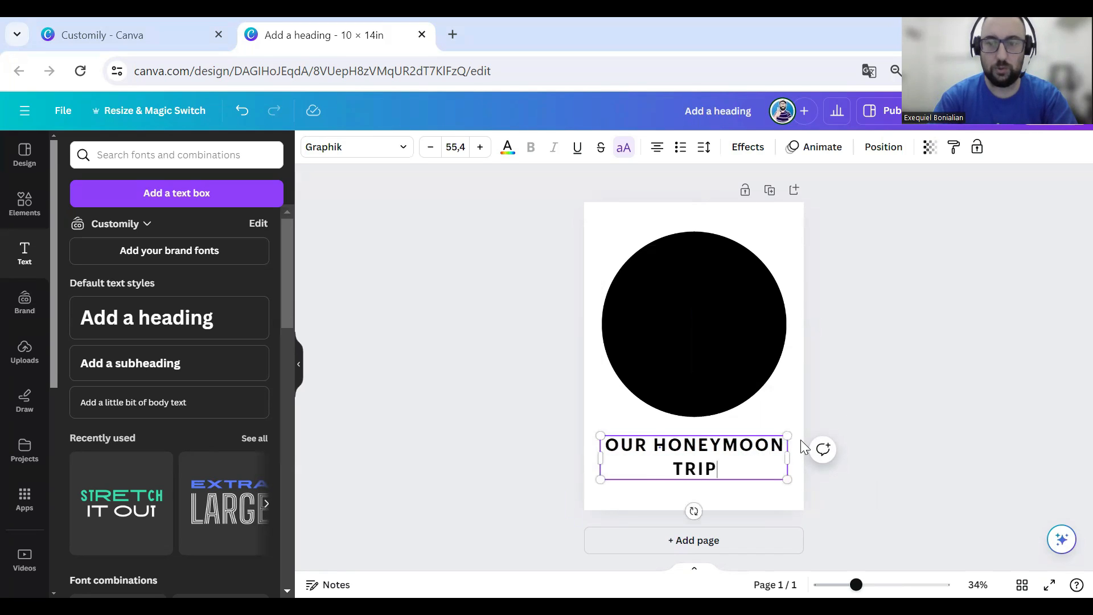
drag(789, 480, 763, 441)
click(904, 442)
click(806, 449)
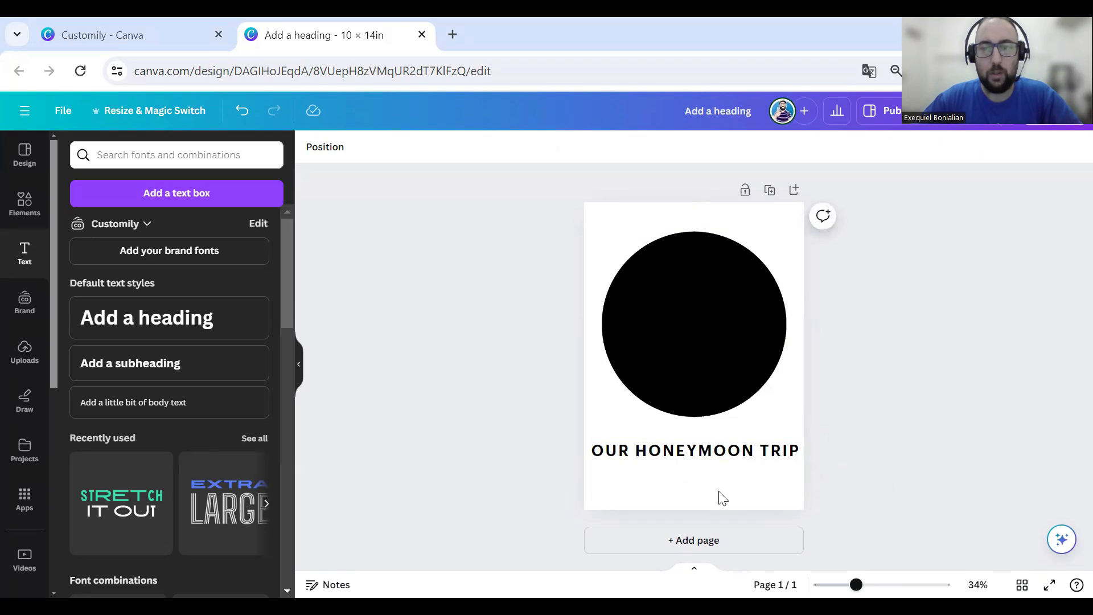
Step: Reduce the "OUR HONEYMOON TRIP" heading's font size to 44.3 and move it up closer to the circle
click(702, 447)
click(431, 149)
click(431, 149)
click(431, 149)
click(431, 149)
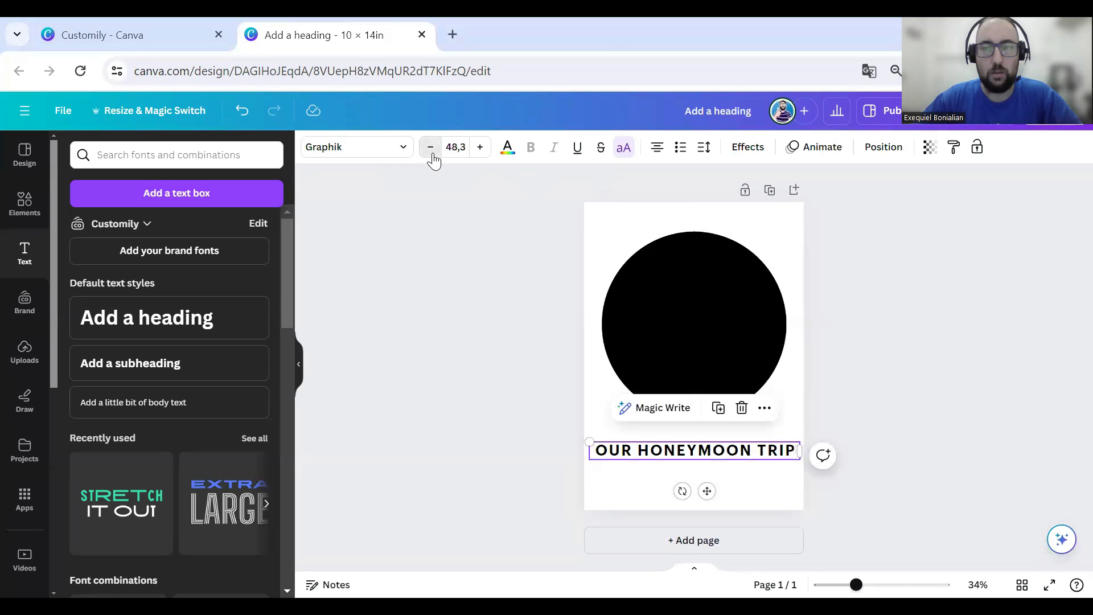
click(431, 149)
click(431, 149)
drag(750, 447, 751, 438)
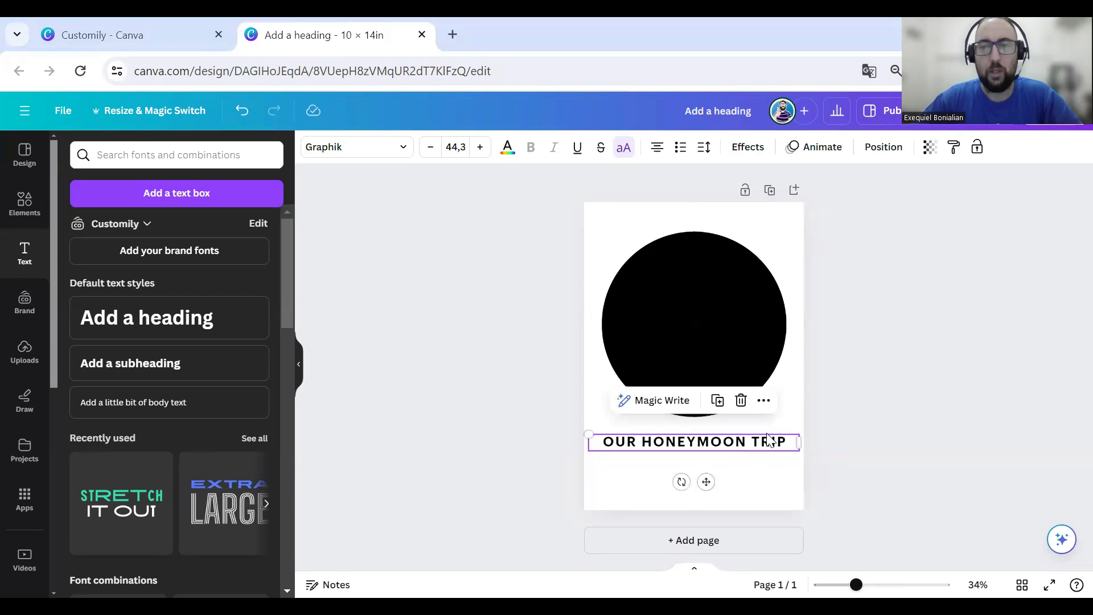
Step: Duplicate the artwork page and replace the copy's title with "OUR FIRST TRIP TOGETHER"
click(905, 392)
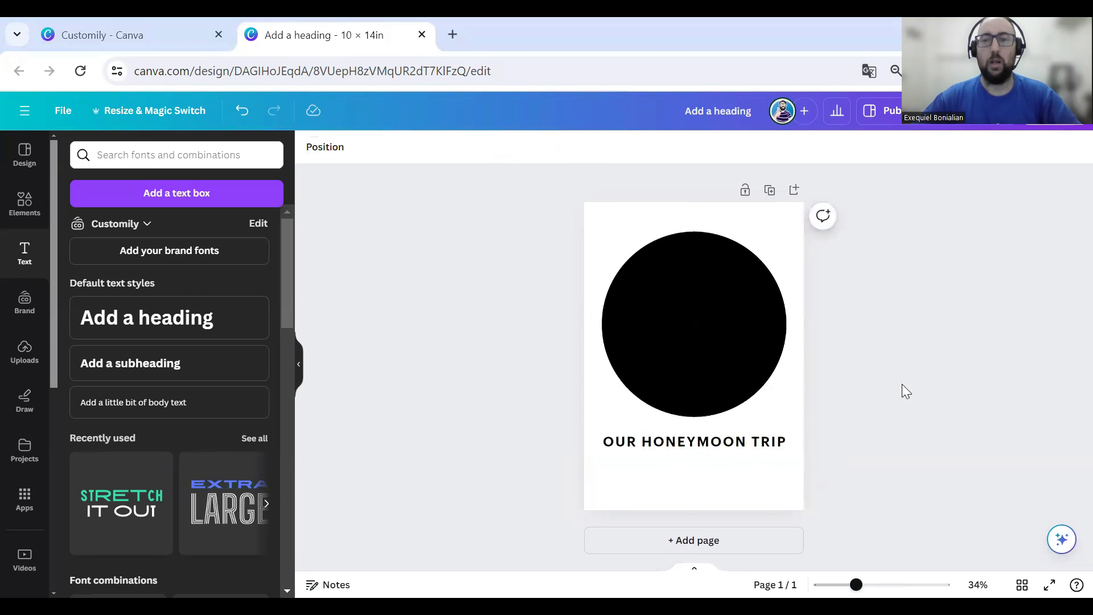
click(769, 190)
click(769, 446)
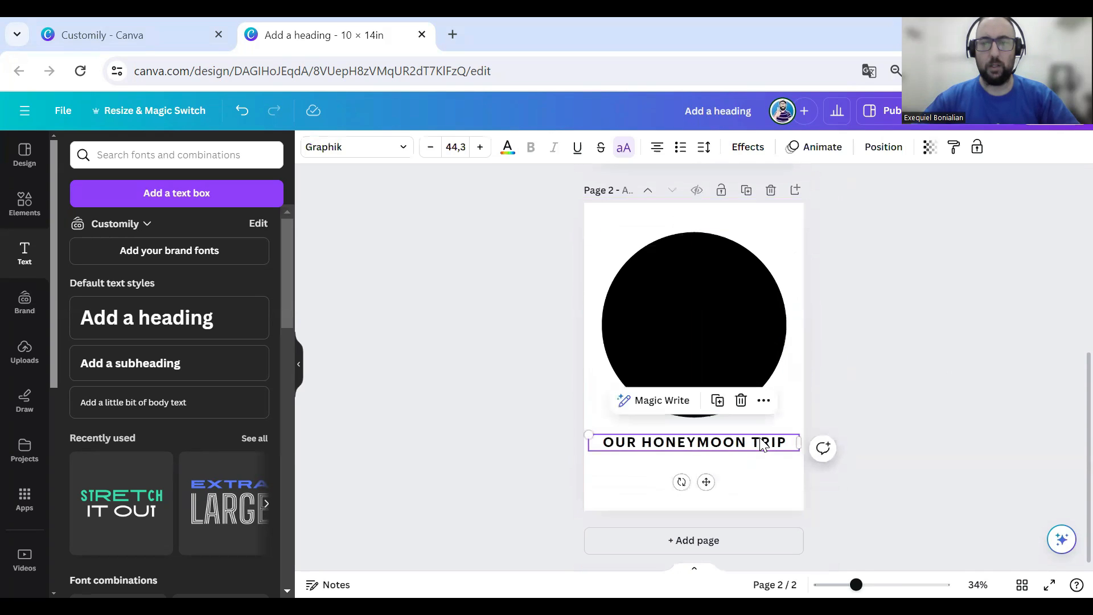
click(756, 438)
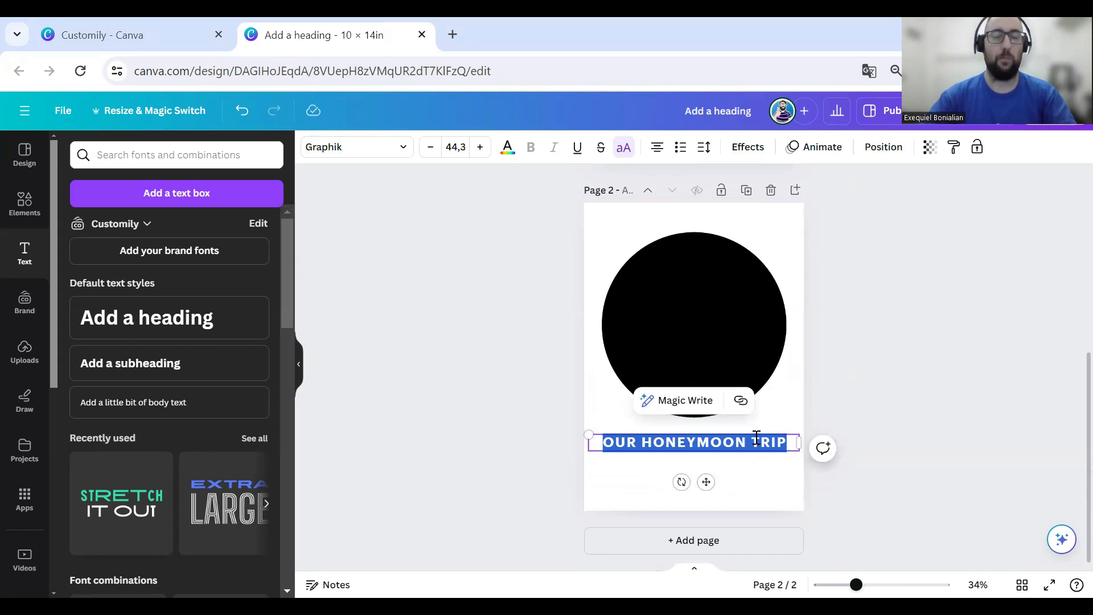
text(OUR FIRST TRIP TOGETHER)
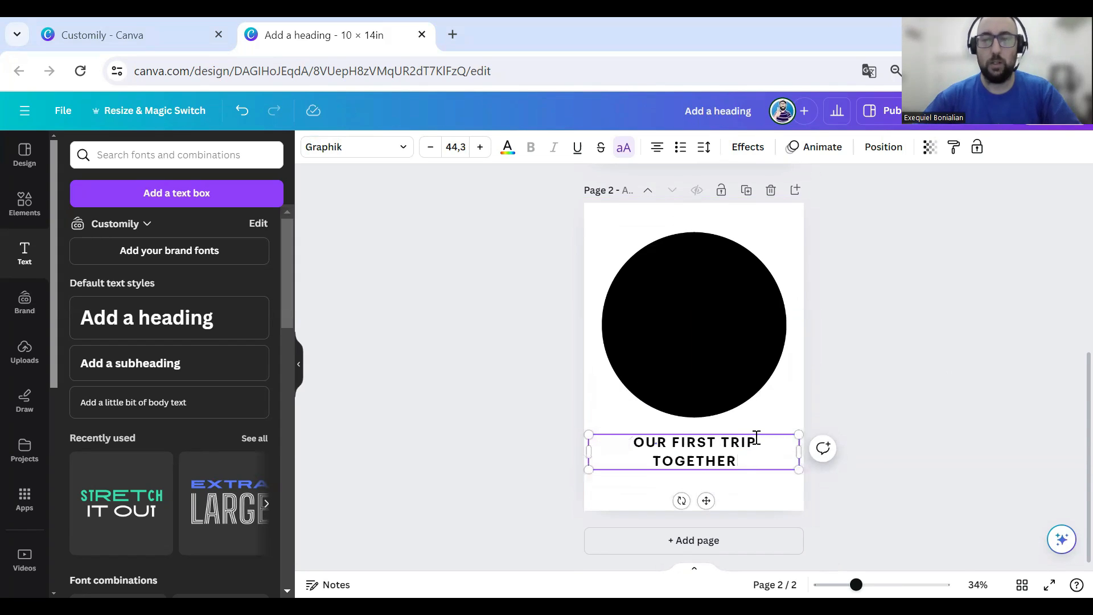
click(881, 449)
Step: Reduce the "OUR FIRST TRIP TOGETHER" title's font size to 40.3 so it fits on one line
click(704, 457)
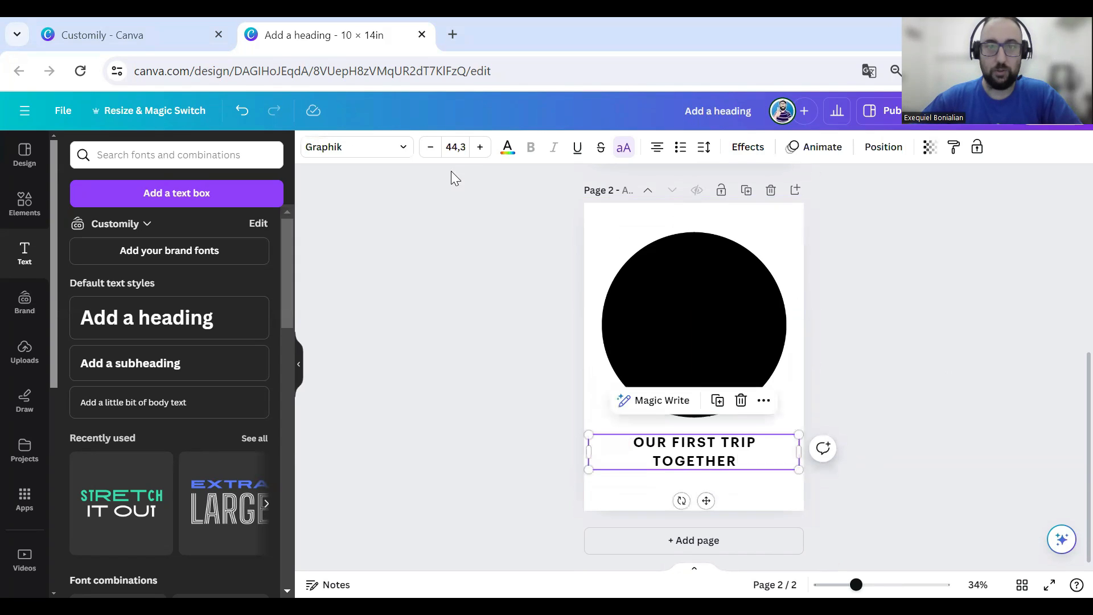
click(430, 148)
click(430, 148)
click(430, 147)
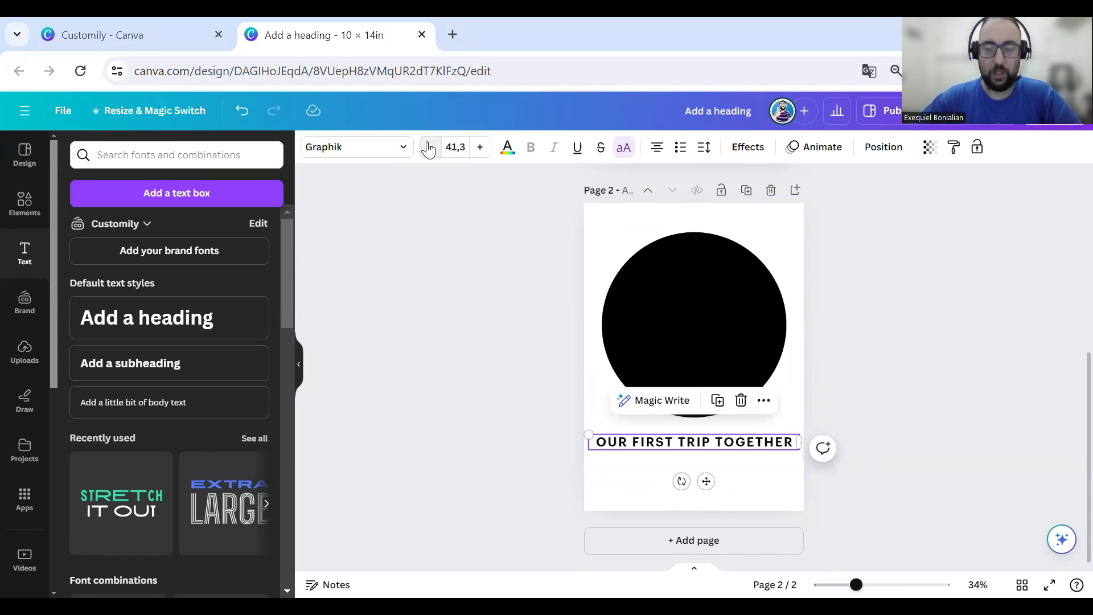
click(430, 147)
click(862, 312)
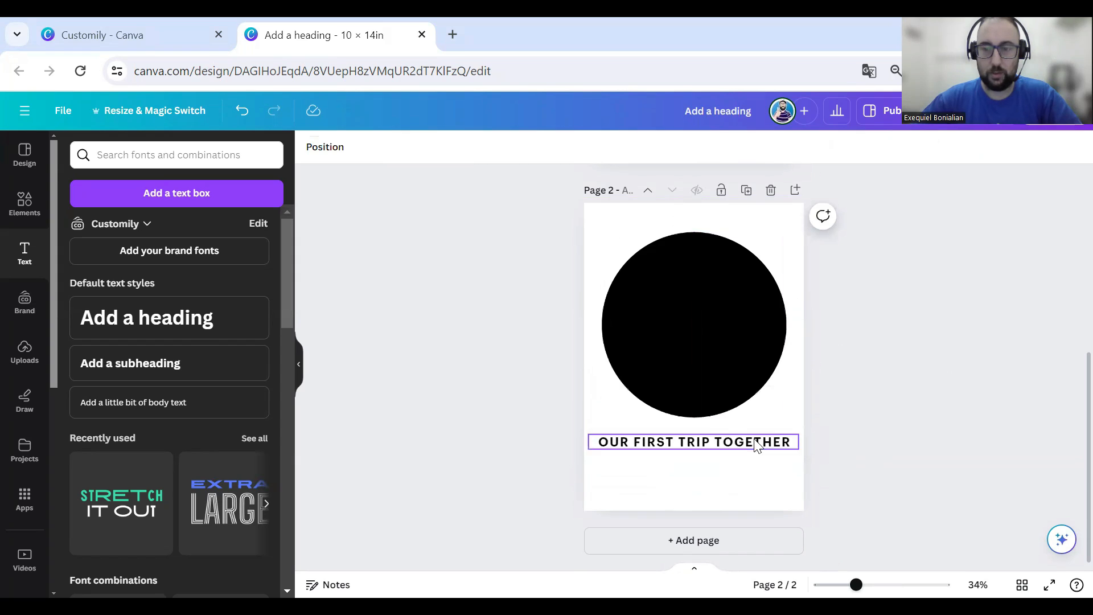
Step: Duplicate page 2 and replace the new page's title with "OUR FIRST TRIP AS A COUPLE"
click(747, 190)
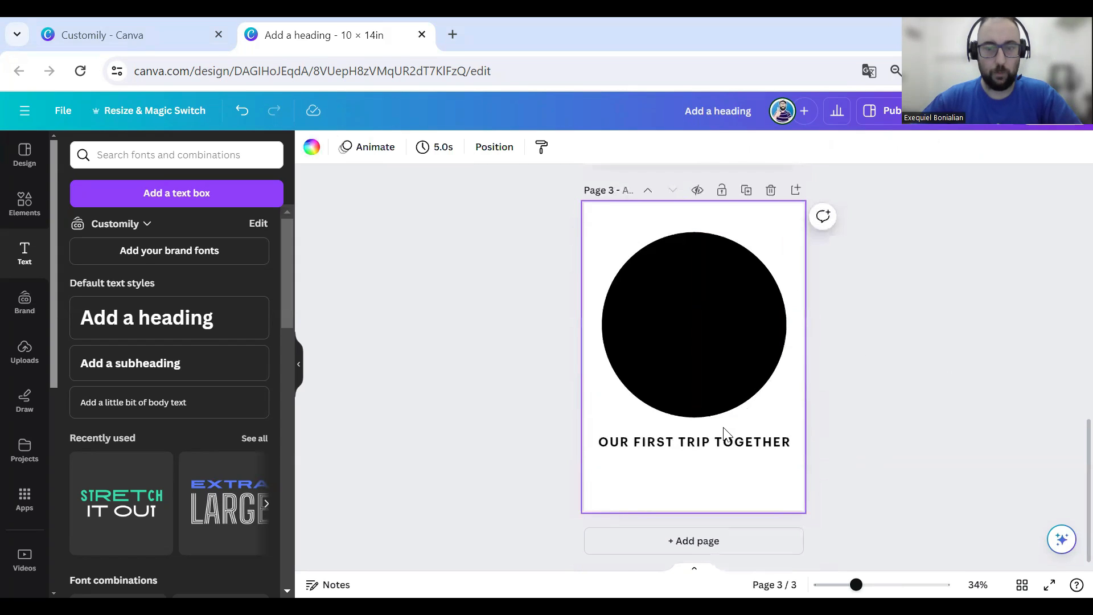
double_click(723, 440)
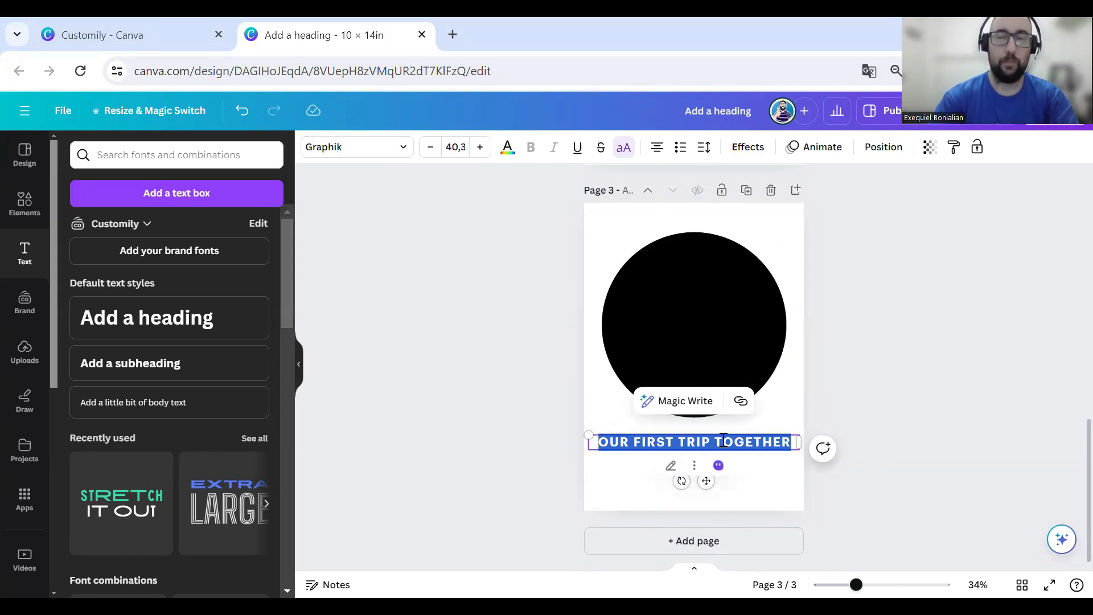
text(OUR FIRST TRIP AS A COUPLE)
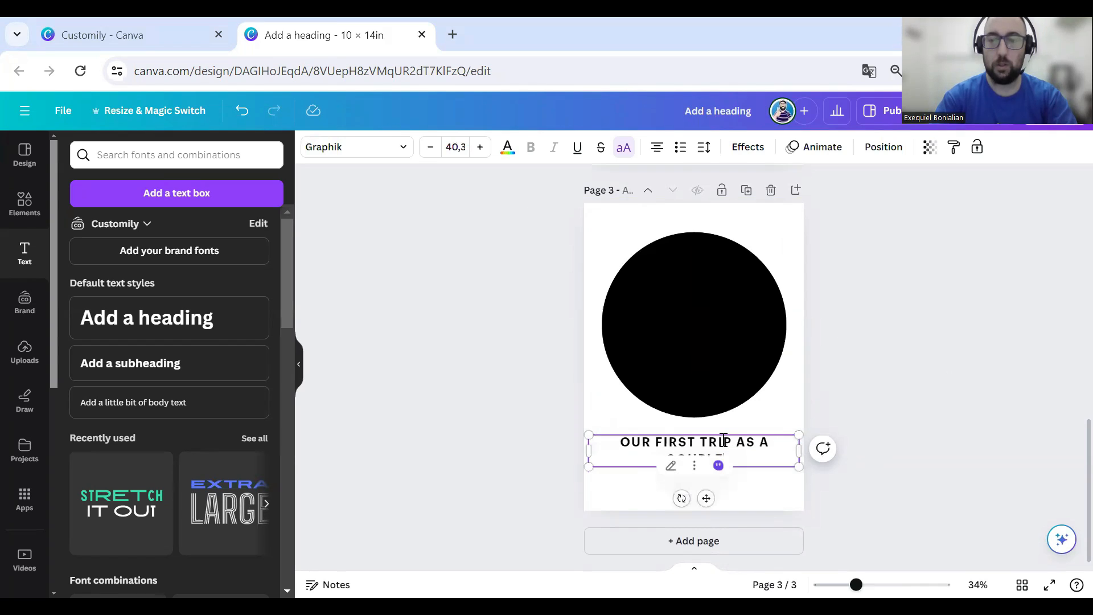
click(798, 430)
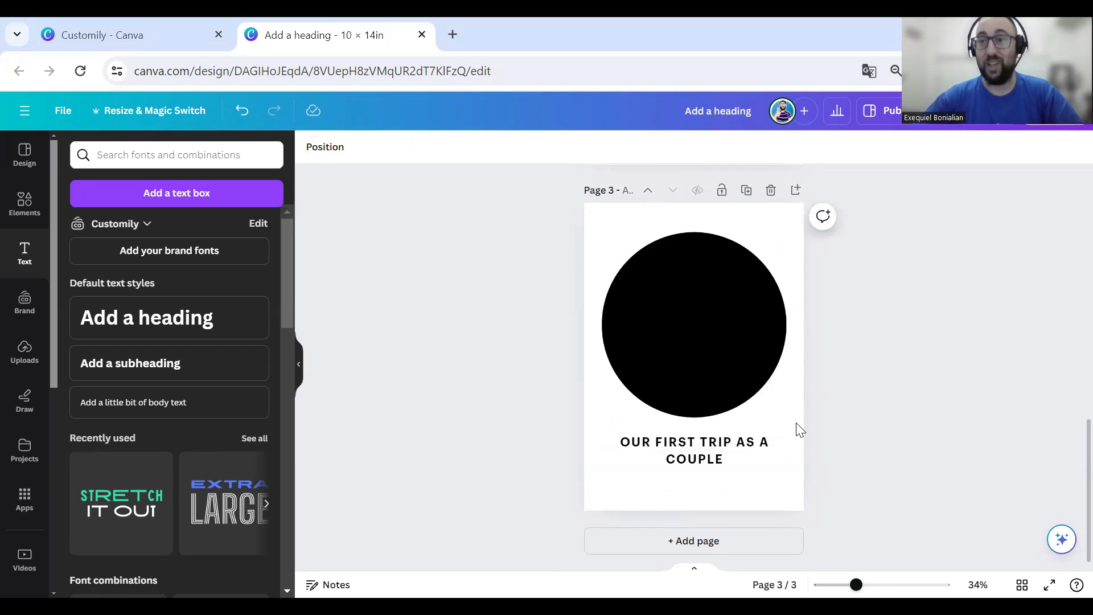
Step: Reduce the "OUR FIRST TRIP AS A COUPLE" title's font size to 36.3 so it fits on one line
click(742, 449)
click(426, 147)
click(426, 147)
click(426, 148)
click(426, 147)
click(893, 324)
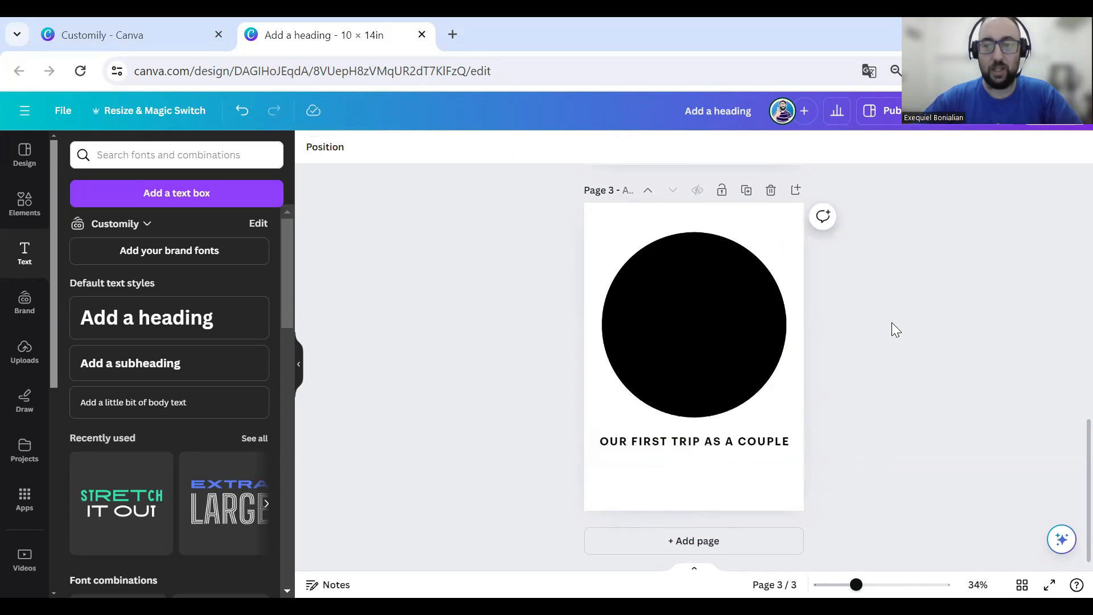
scroll(809, 371, up, 5)
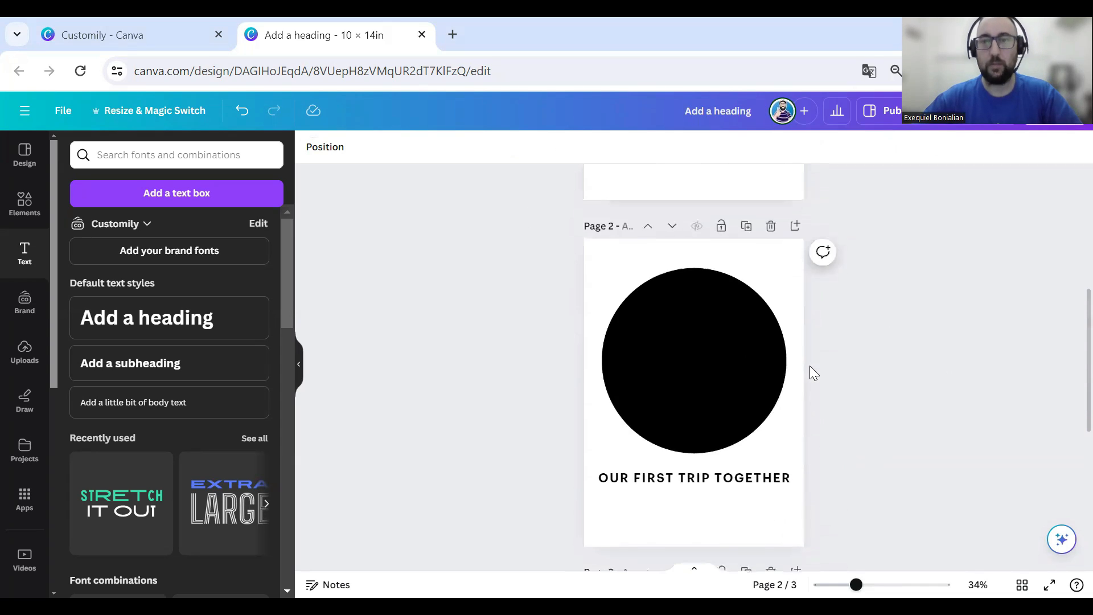
scroll(810, 367, up, 5)
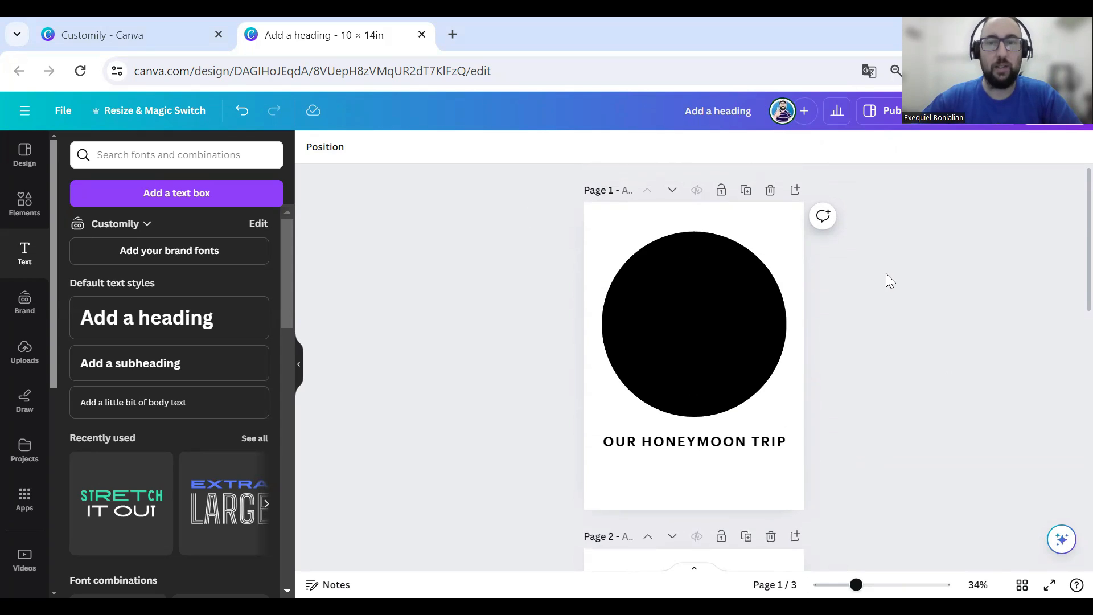
Step: In the separate Instagram Post design, enlarge "OUR FIRST TRIP AS A COUPLE" and wrap it over four lines to fill the square page
key(alt+Tab)
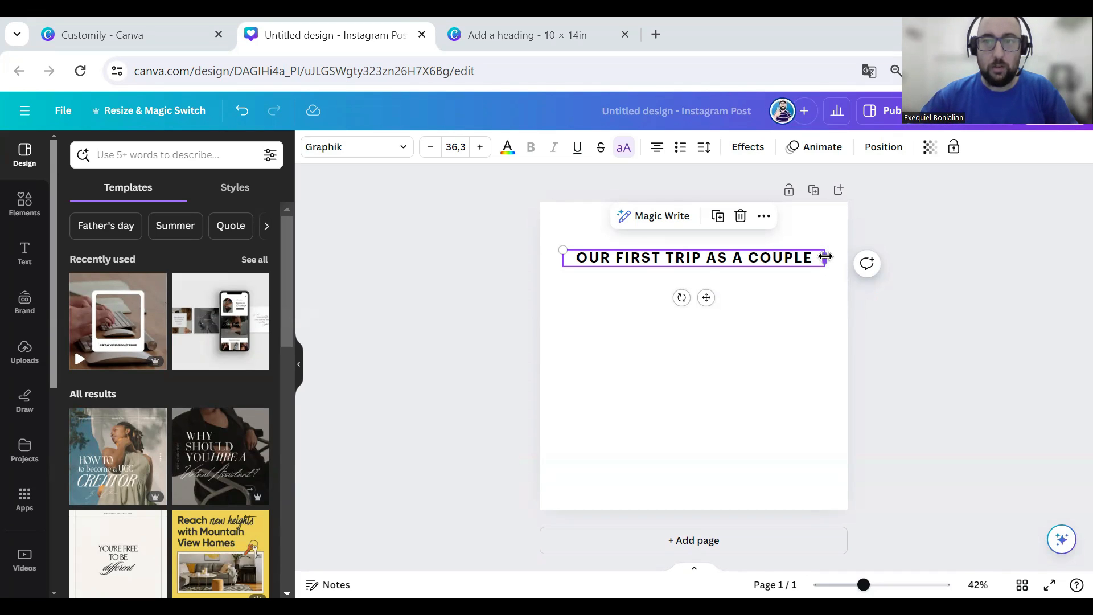
drag(825, 256, 703, 267)
drag(741, 337, 800, 393)
drag(817, 264, 736, 261)
drag(740, 348, 833, 479)
drag(752, 332, 732, 332)
drag(844, 336, 796, 337)
drag(790, 258, 830, 241)
drag(788, 290, 788, 301)
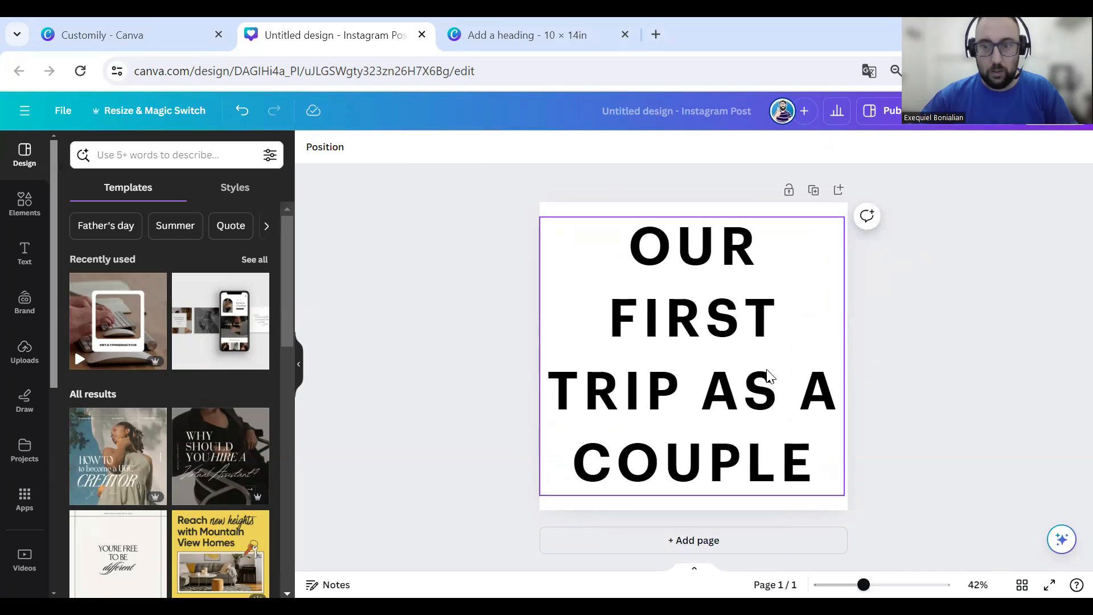
click(919, 301)
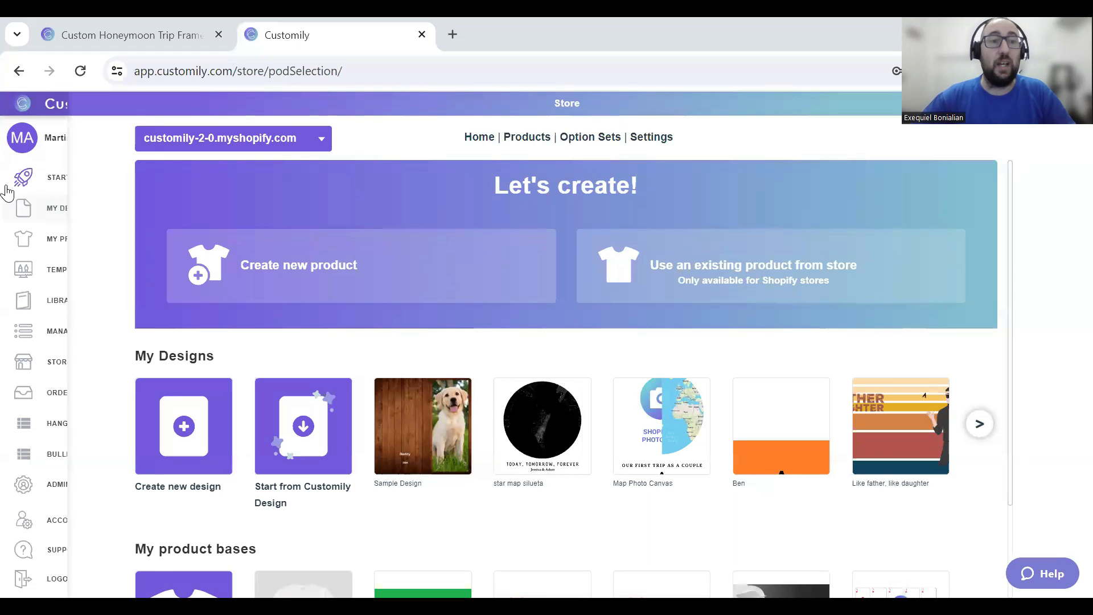
Step: Switch to Customily and create a new design named "Map Picture Canvas"
click(56, 210)
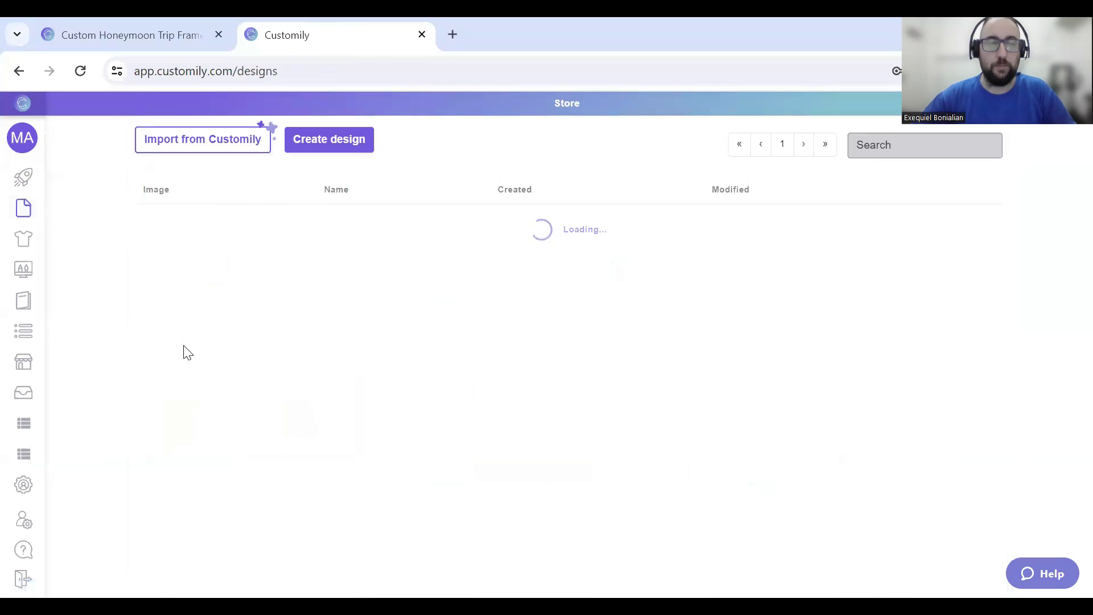
click(313, 142)
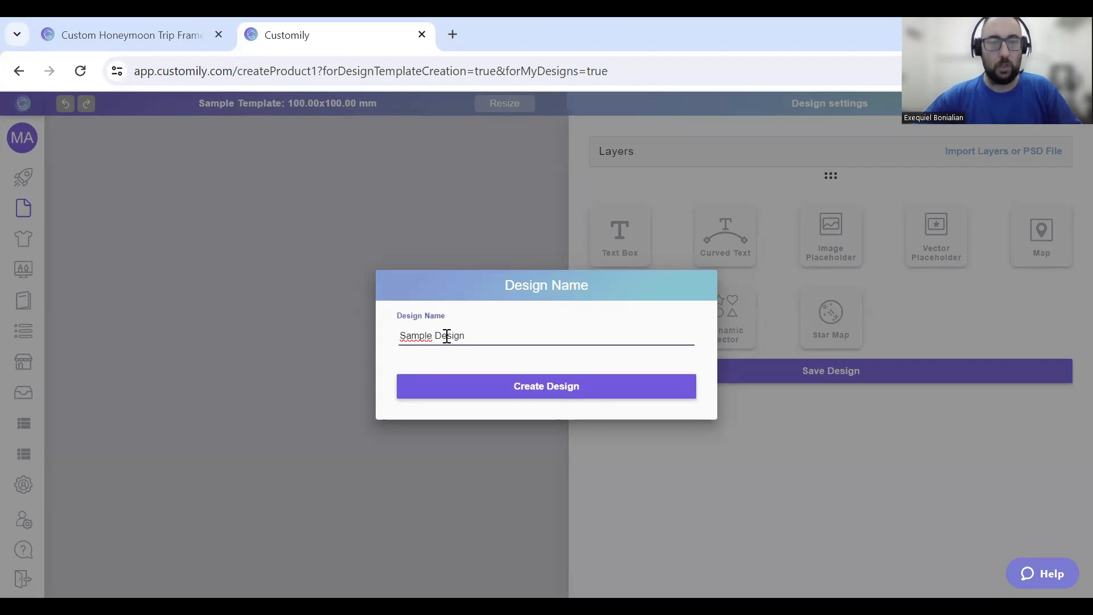
triple_click(447, 336)
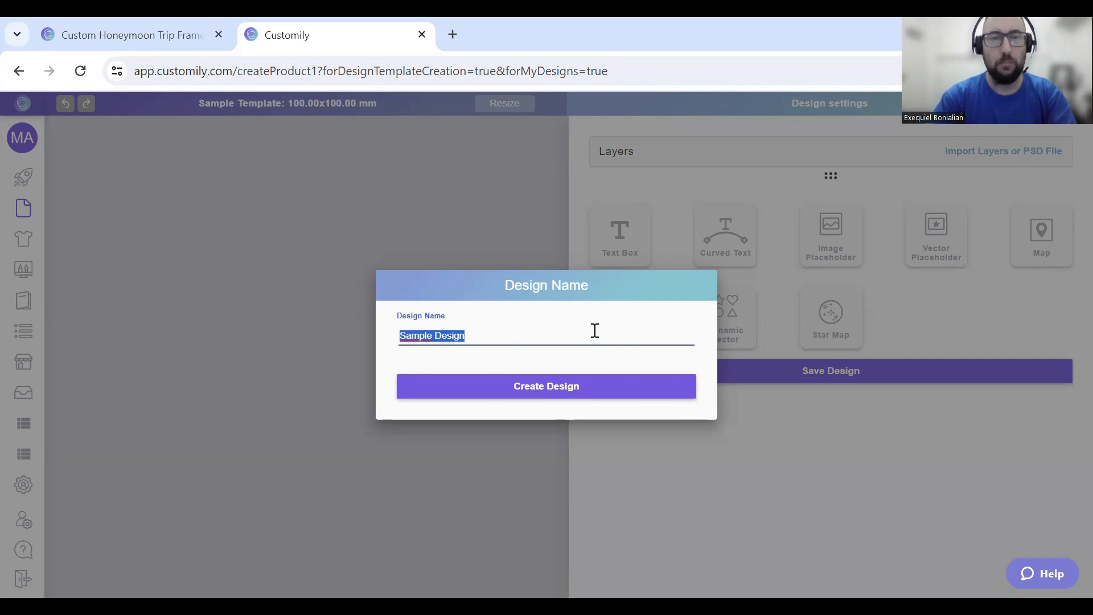
text(Map Photo)
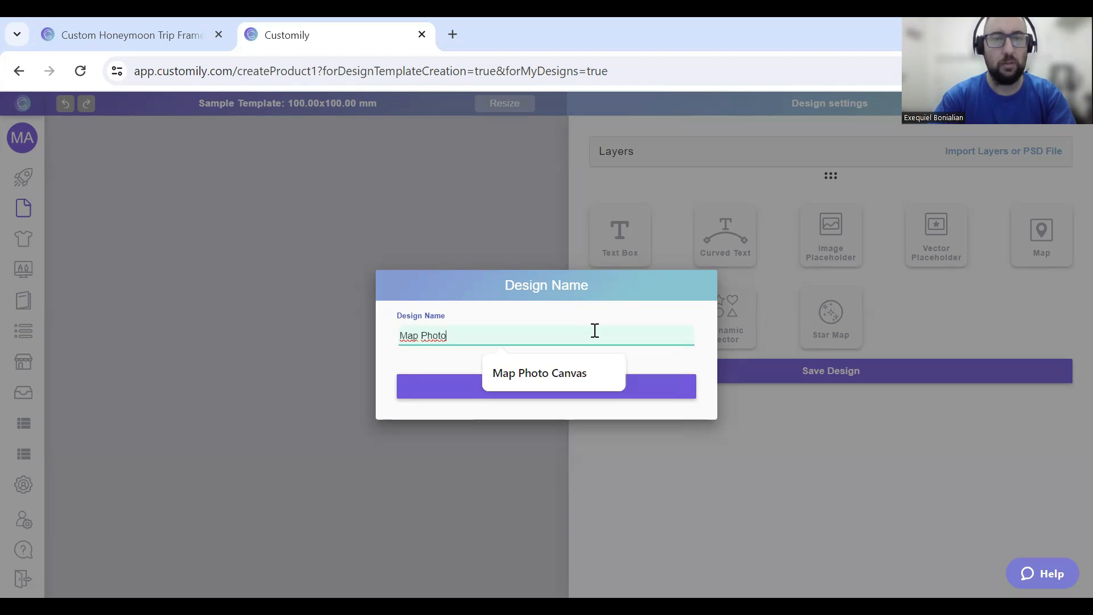
text(icture Canvas)
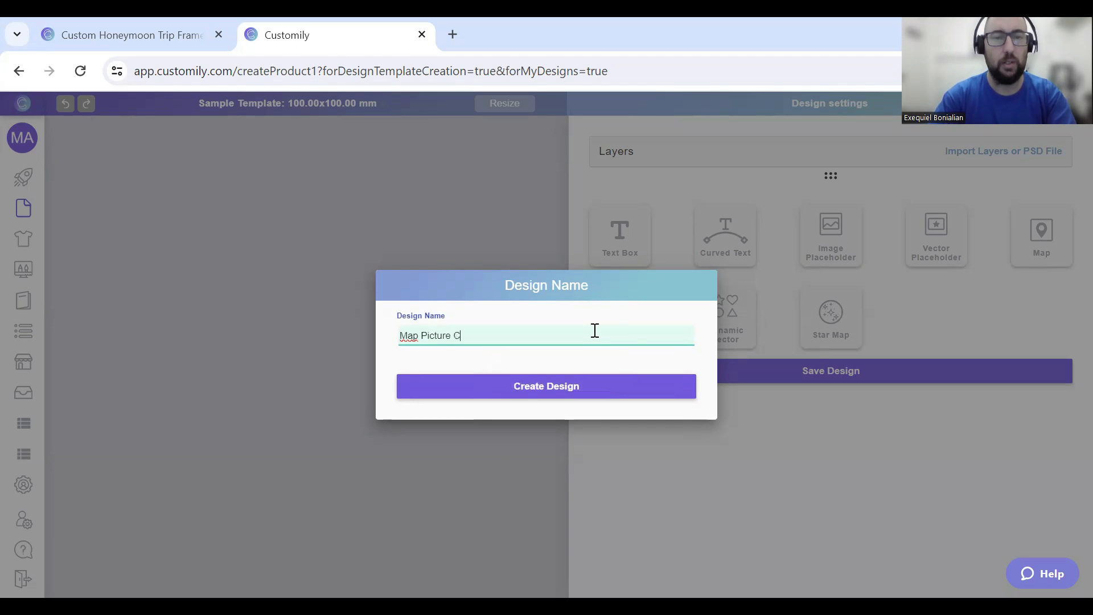
click(563, 399)
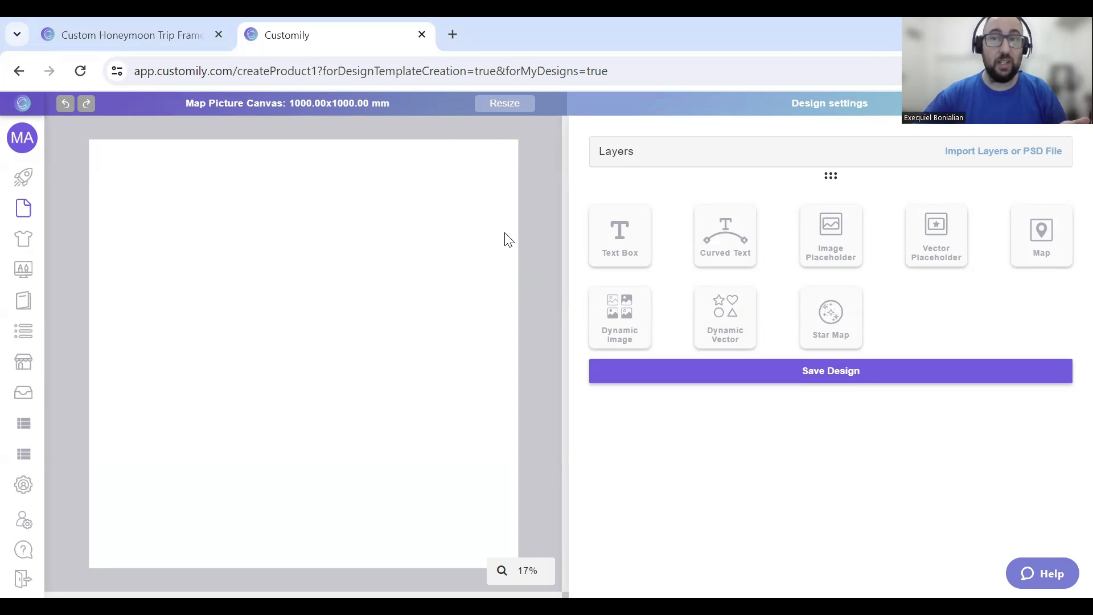
Step: Resize the design page to 10 inches wide and 14 inches high
click(518, 104)
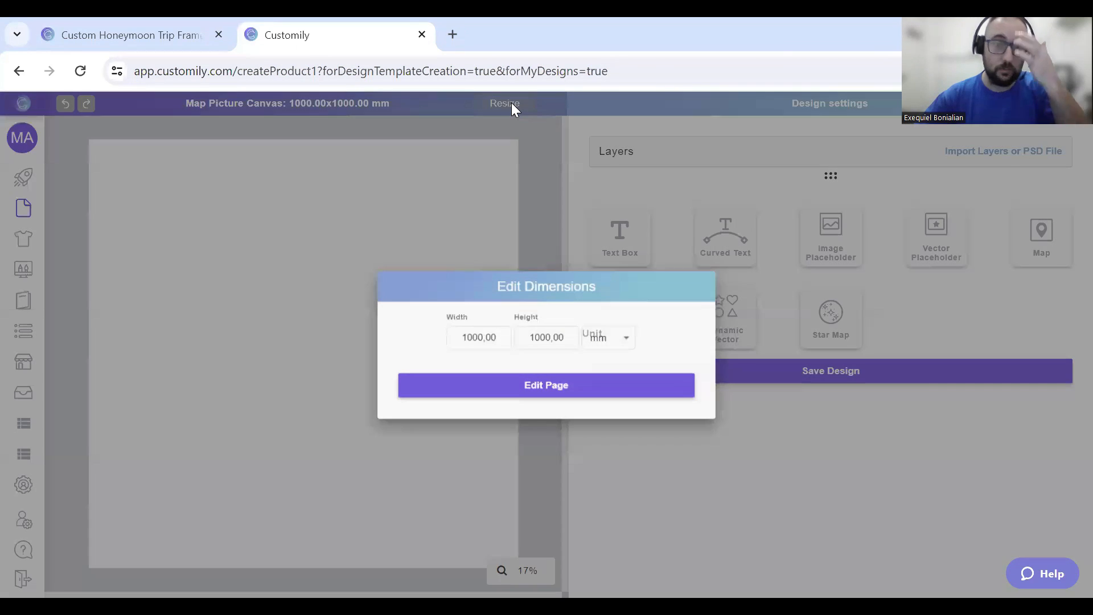
click(619, 339)
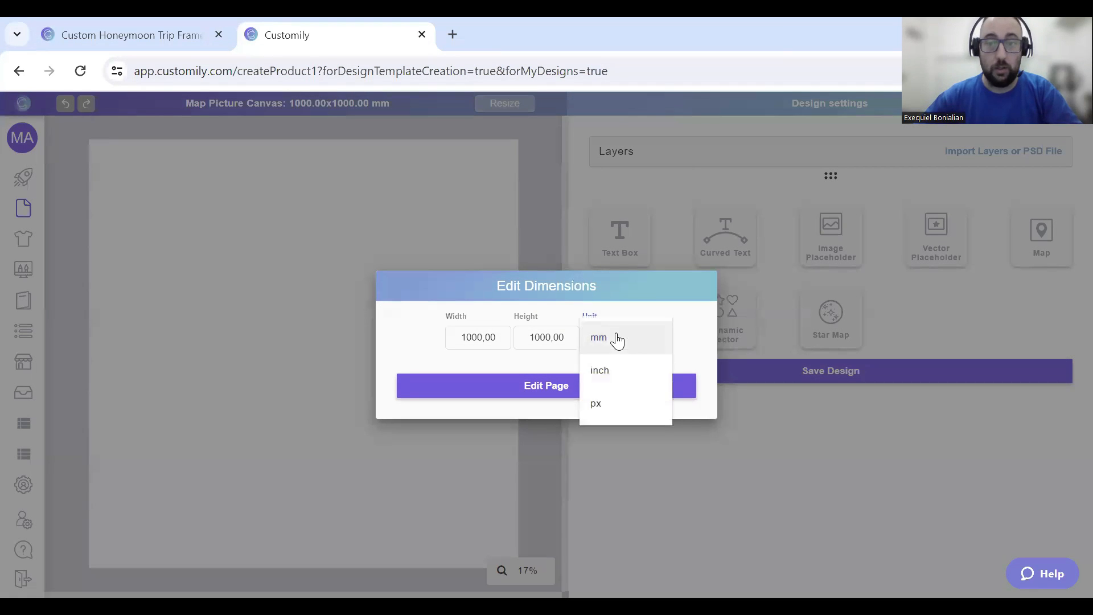
click(606, 373)
double_click(476, 336)
text(10)
double_click(555, 330)
text(14)
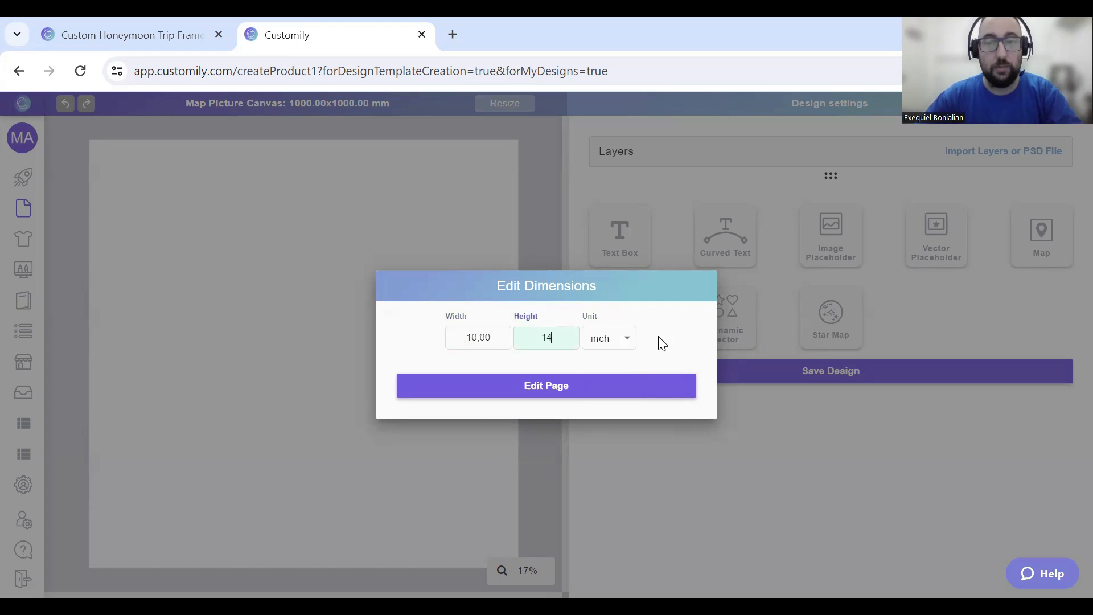
click(609, 391)
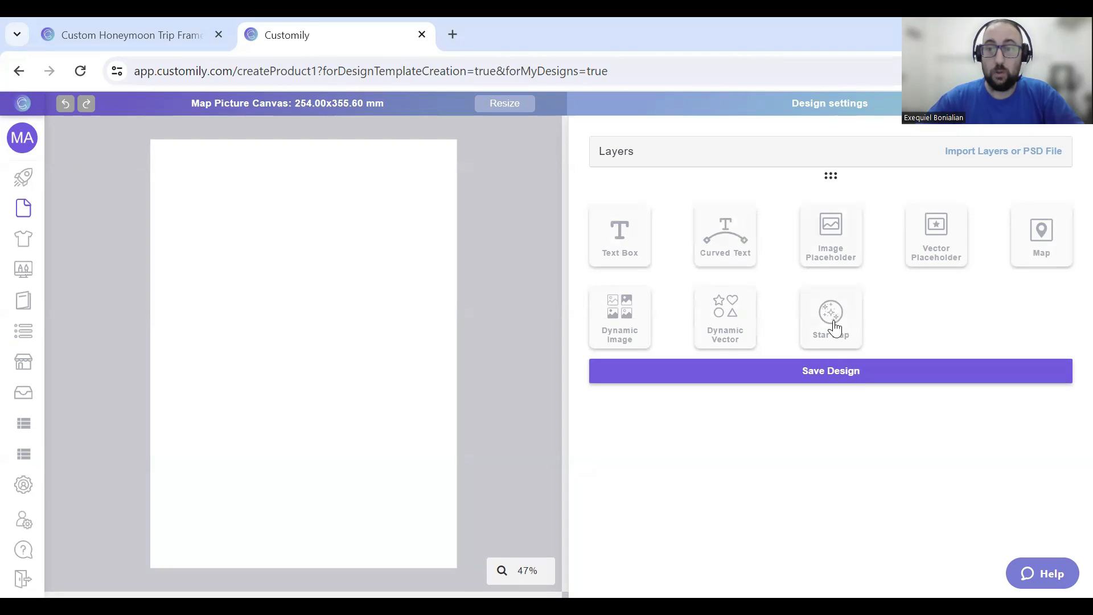
Step: Add a map element to the design and upload the "map mask" image as its mask
click(1042, 244)
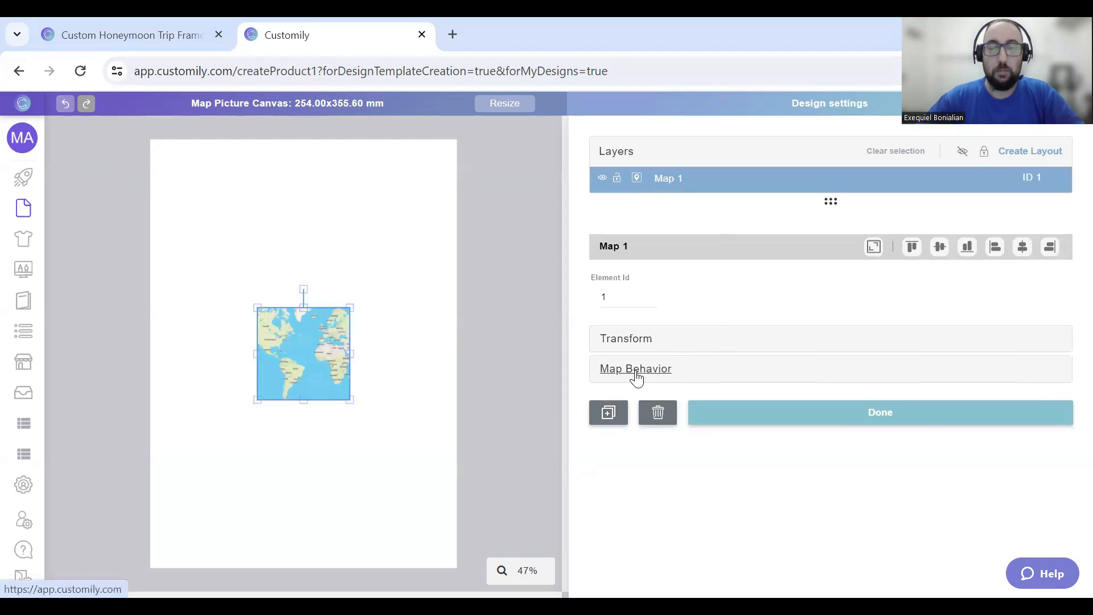
click(636, 370)
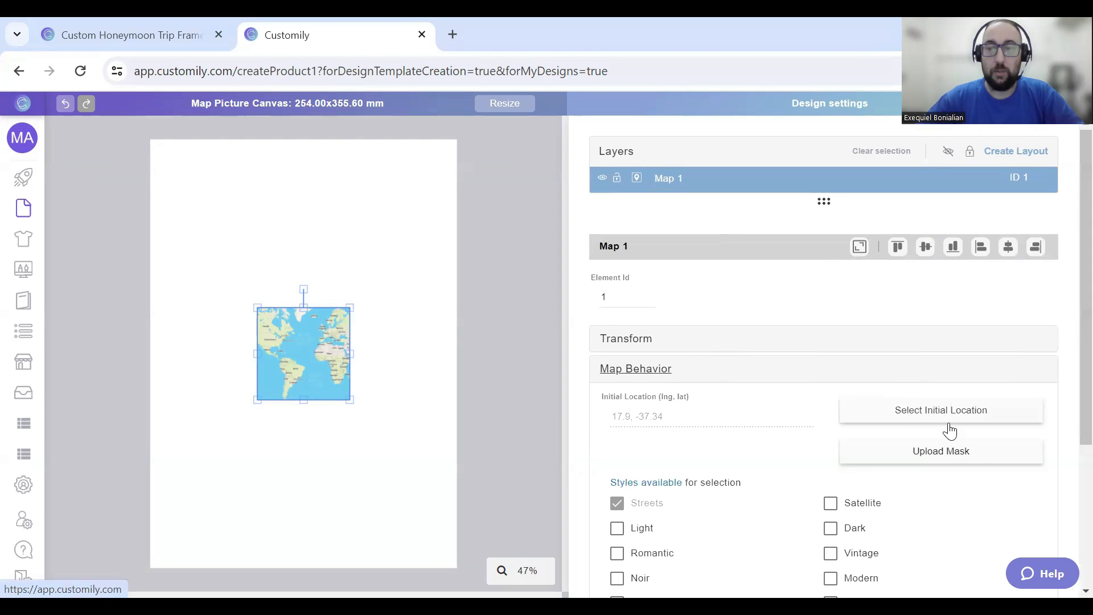
click(935, 456)
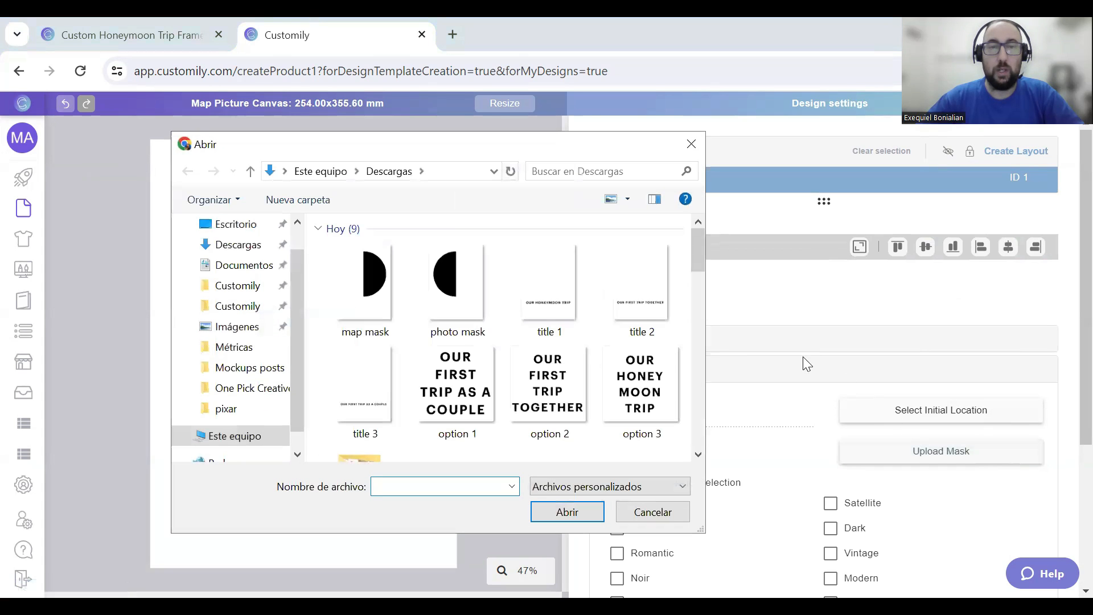
click(387, 288)
click(566, 510)
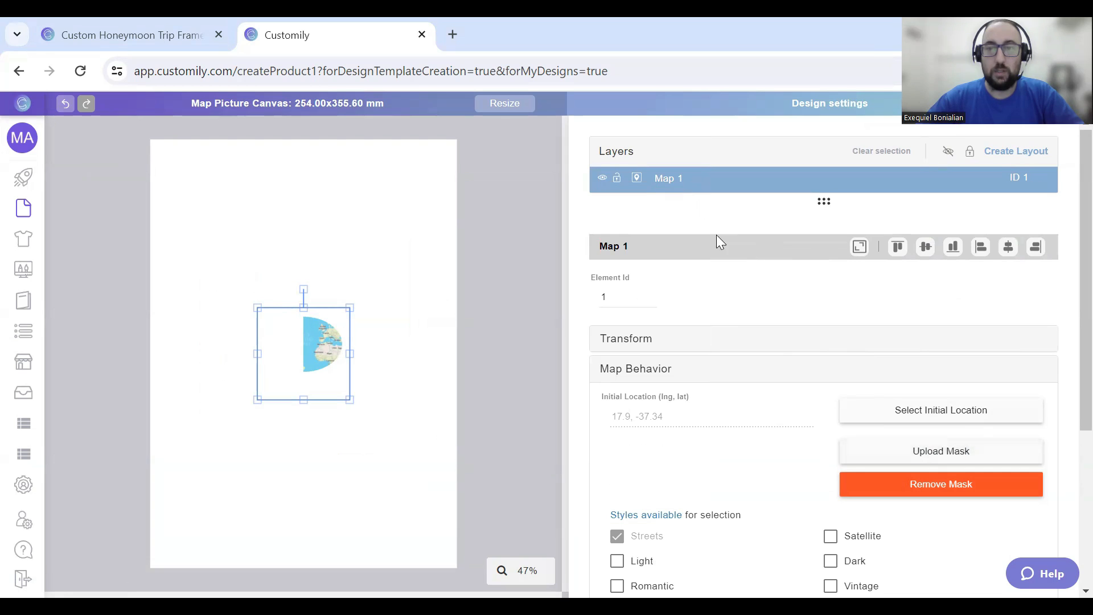
Step: Enable every map style for customer selection, from Light, Romantic and Satellite through to all the Monochrome variants, alongside Streets
scroll(918, 432, down, 4)
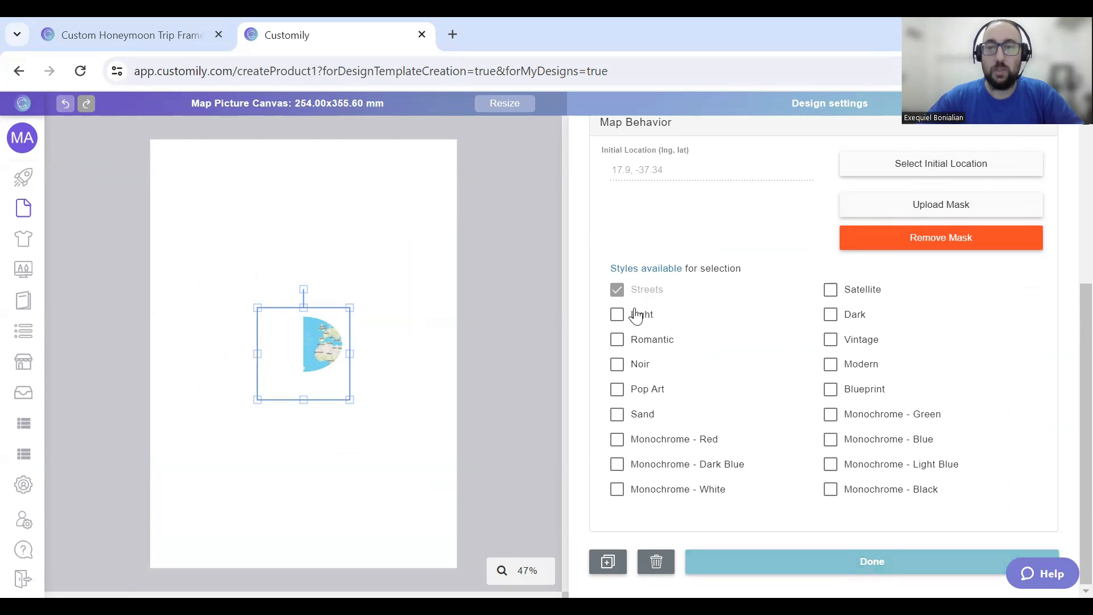
click(617, 316)
click(618, 339)
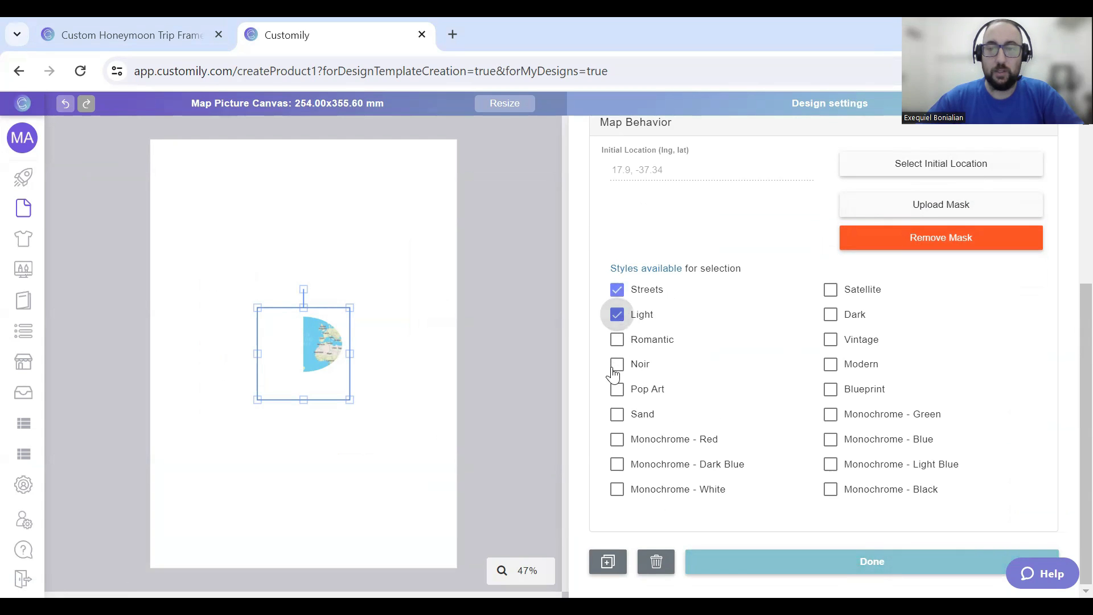
click(617, 364)
click(617, 389)
click(617, 415)
click(617, 439)
click(617, 464)
click(617, 489)
click(831, 289)
click(830, 315)
click(830, 340)
click(831, 365)
click(831, 389)
click(831, 415)
click(831, 439)
click(831, 464)
click(830, 489)
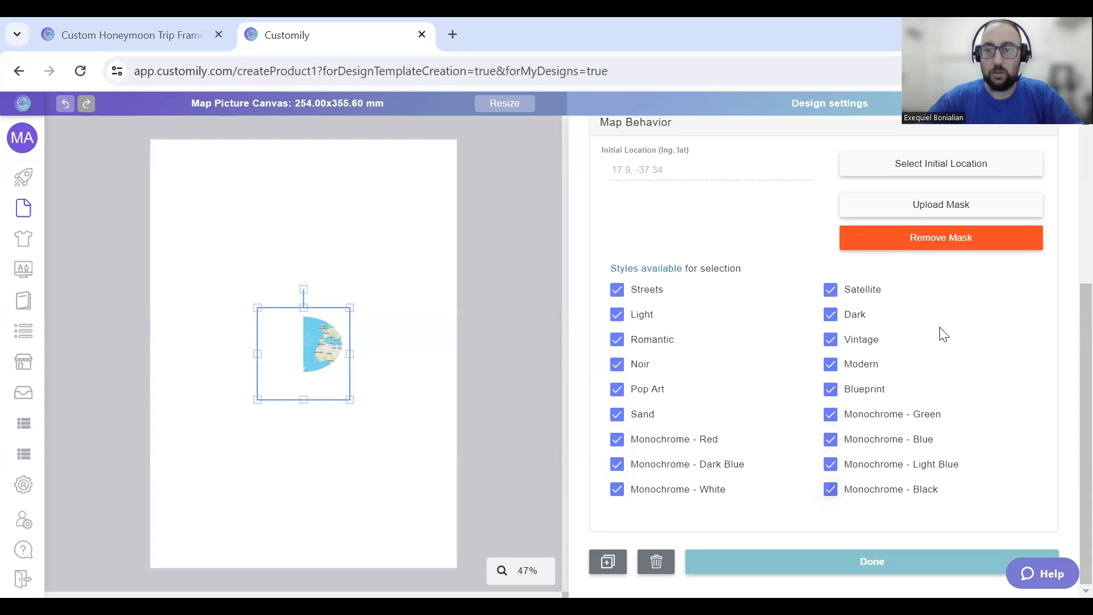
scroll(940, 330, up, 4)
scroll(939, 317, down, 3)
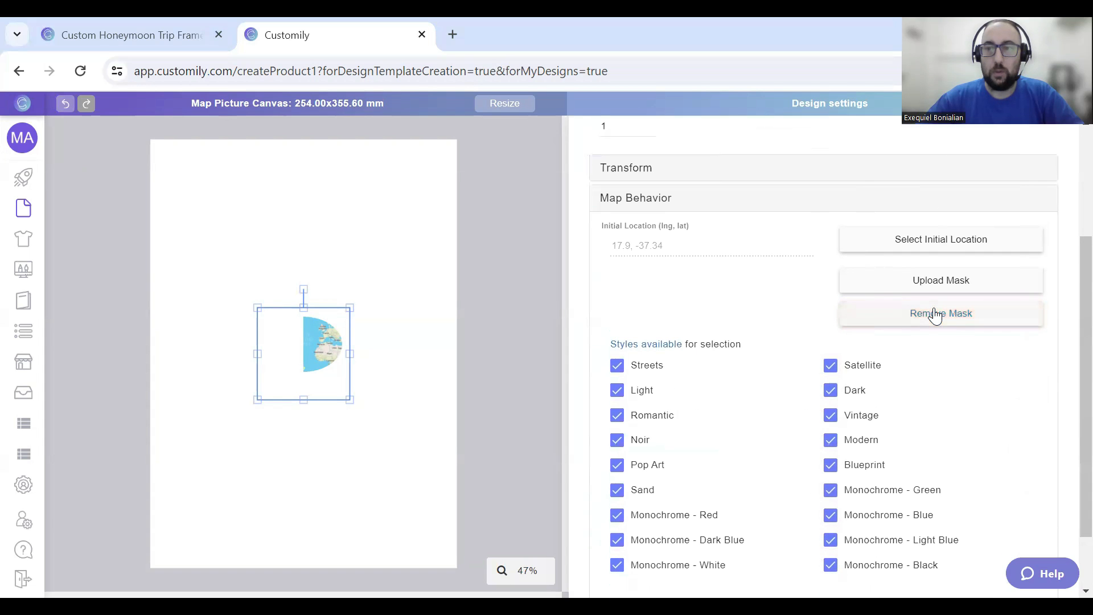
Step: Add an image placeholder for the shopper's photo and upload the "photo mask" image as its mask
scroll(820, 349, down, 2)
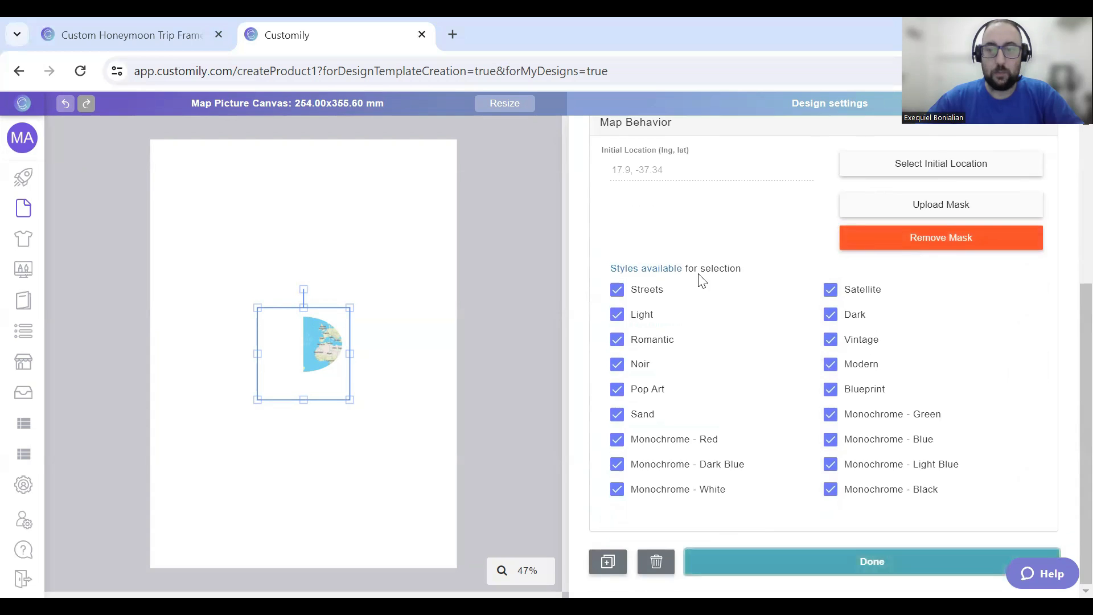
key(Escape)
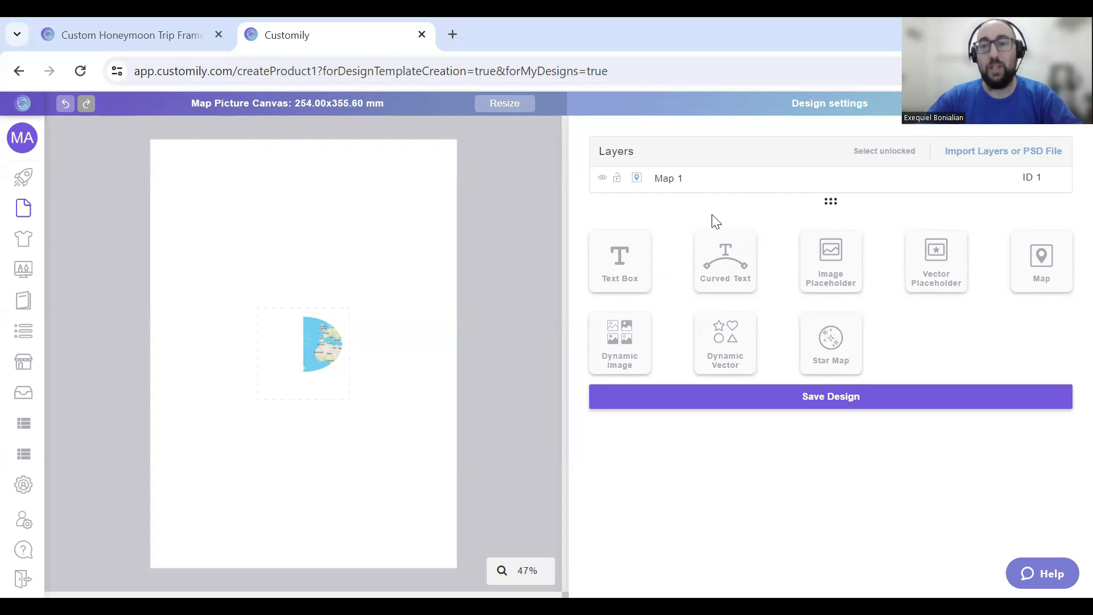
click(843, 270)
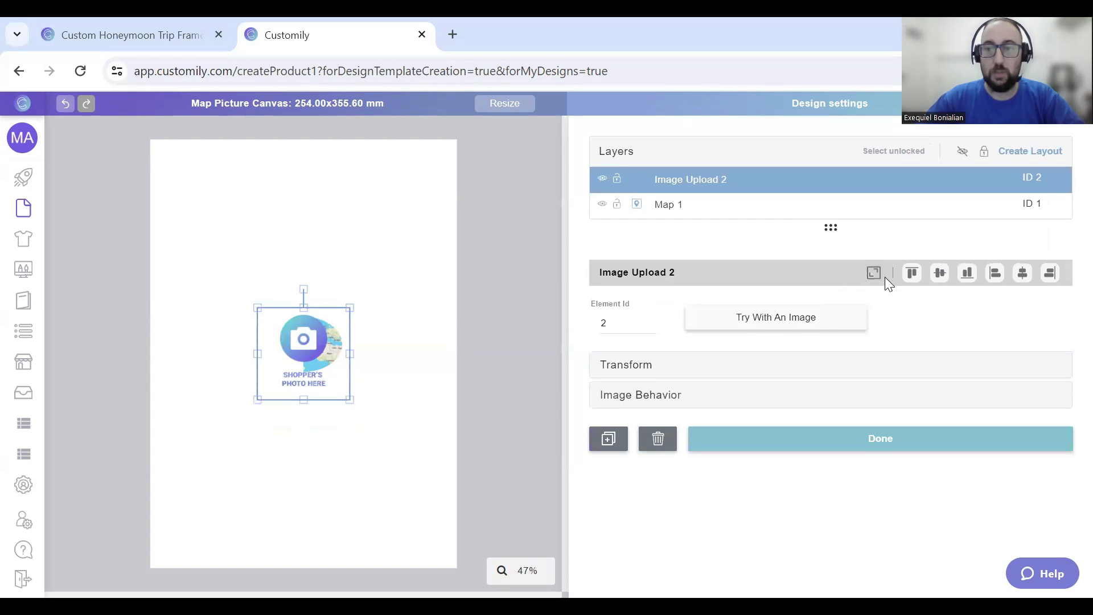
click(821, 310)
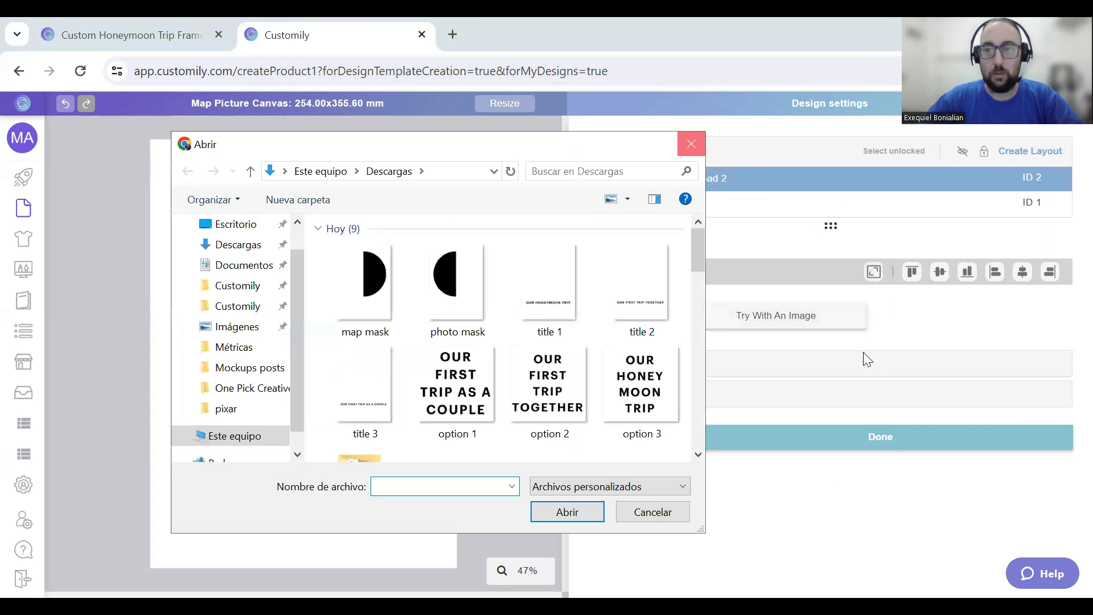
click(691, 143)
click(680, 394)
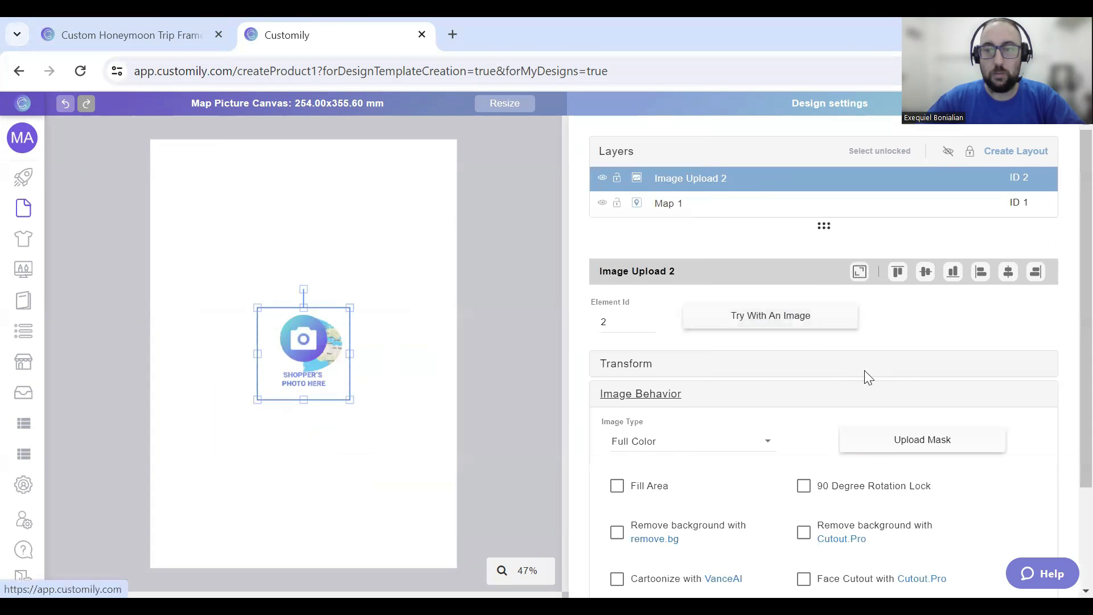
scroll(911, 373, down, 2)
click(920, 359)
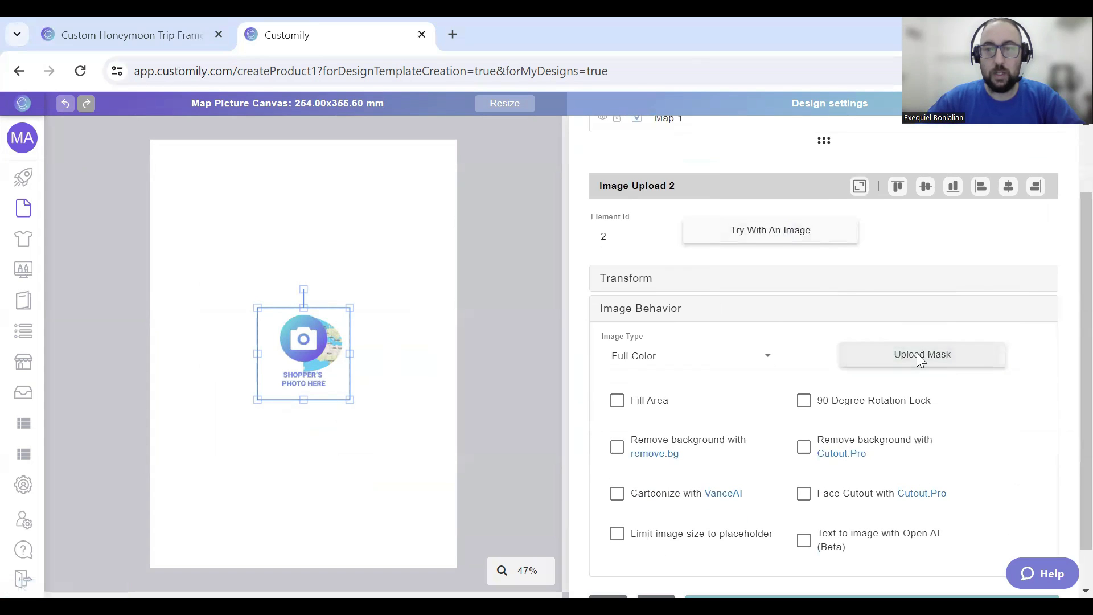
click(457, 298)
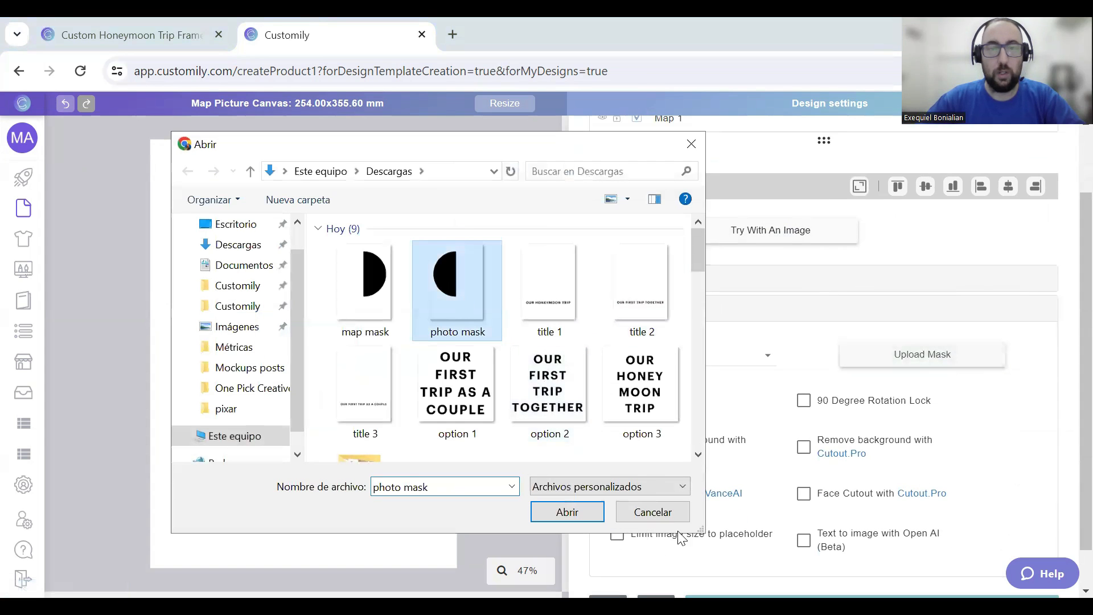
click(598, 521)
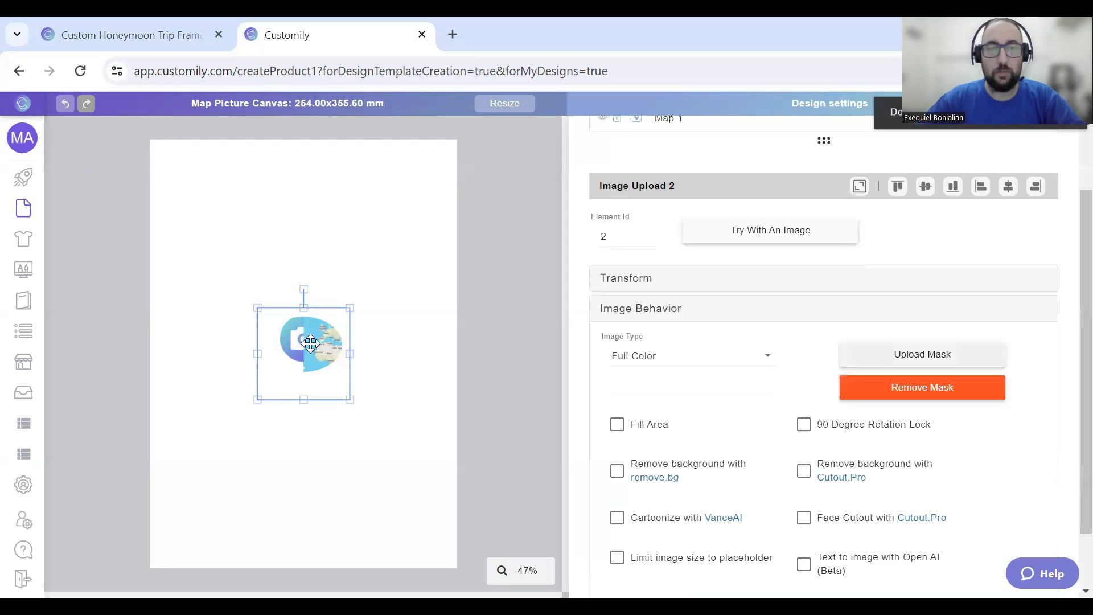
Step: Enlarge the photo placeholder and the map together to the full page width, placed in the upper part of the page
click(409, 358)
drag(455, 363, 260, 322)
drag(358, 288, 436, 191)
drag(397, 307, 343, 293)
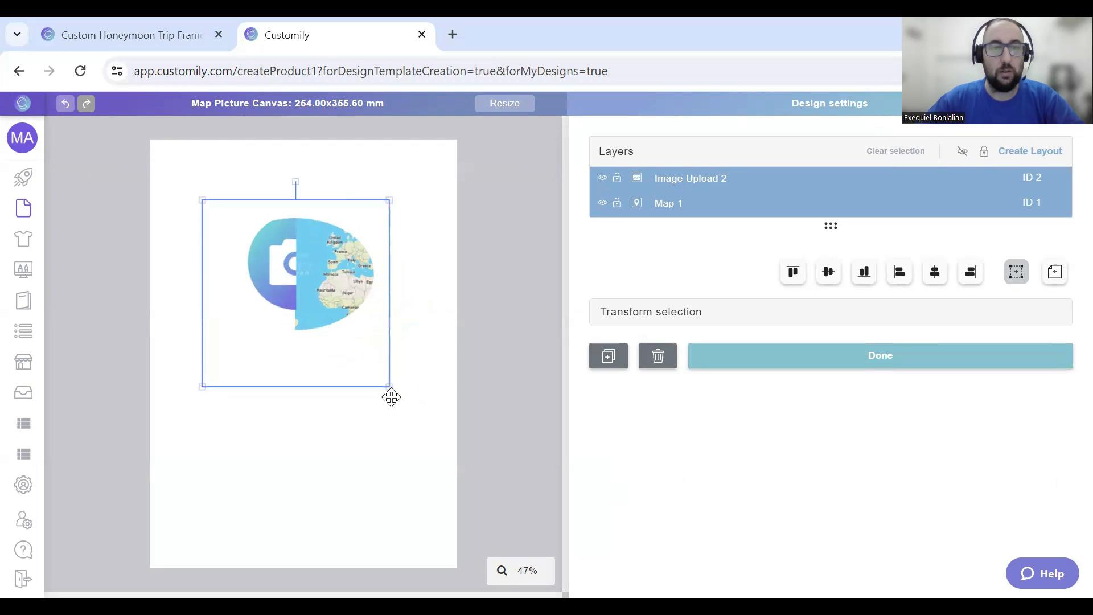
drag(387, 386, 457, 455)
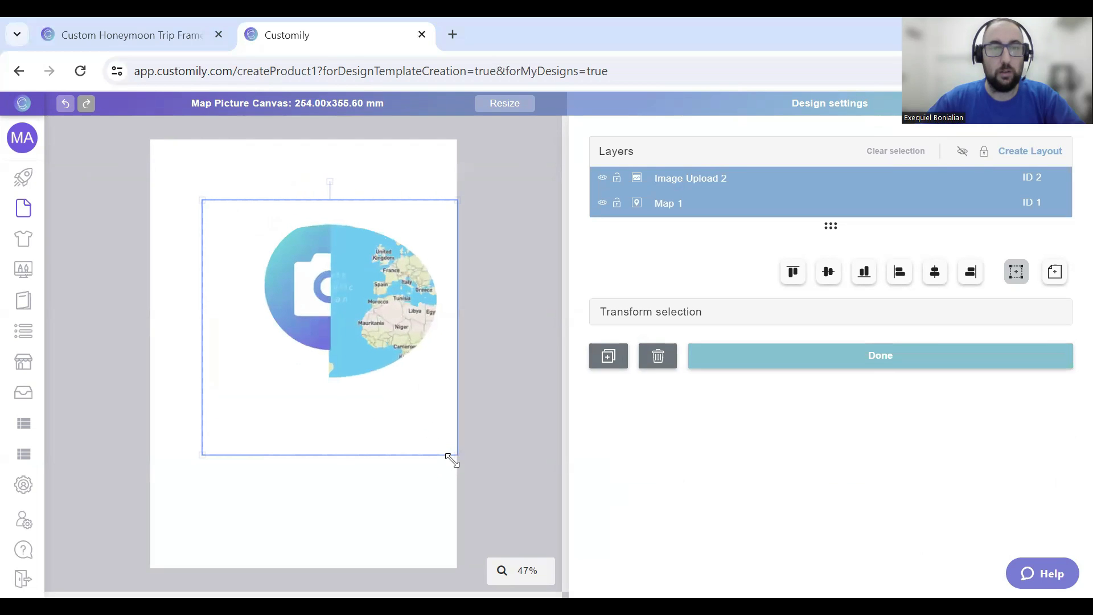
click(203, 209)
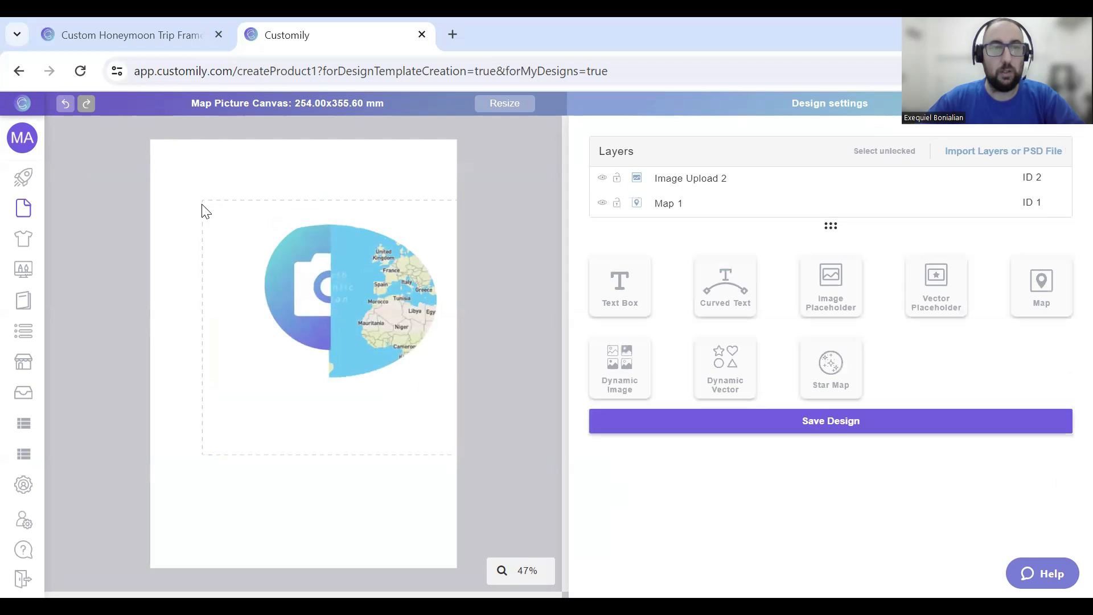
drag(501, 354, 138, 161)
drag(339, 187, 336, 212)
click(240, 259)
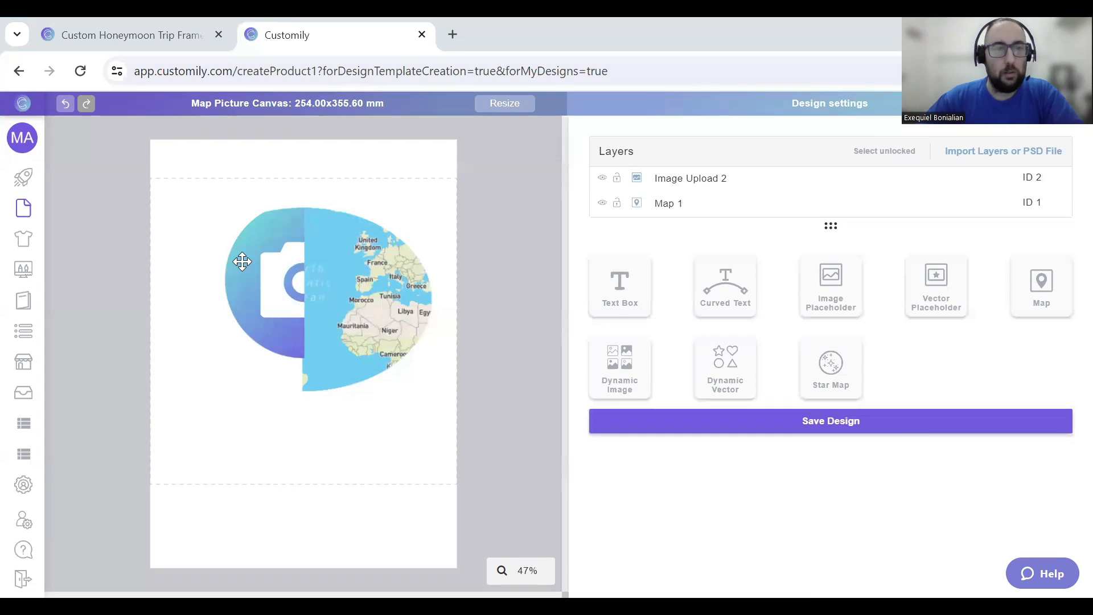
Step: Rename the photo placeholder's layer as "Select Image"
double_click(682, 181)
key(ctrl+a)
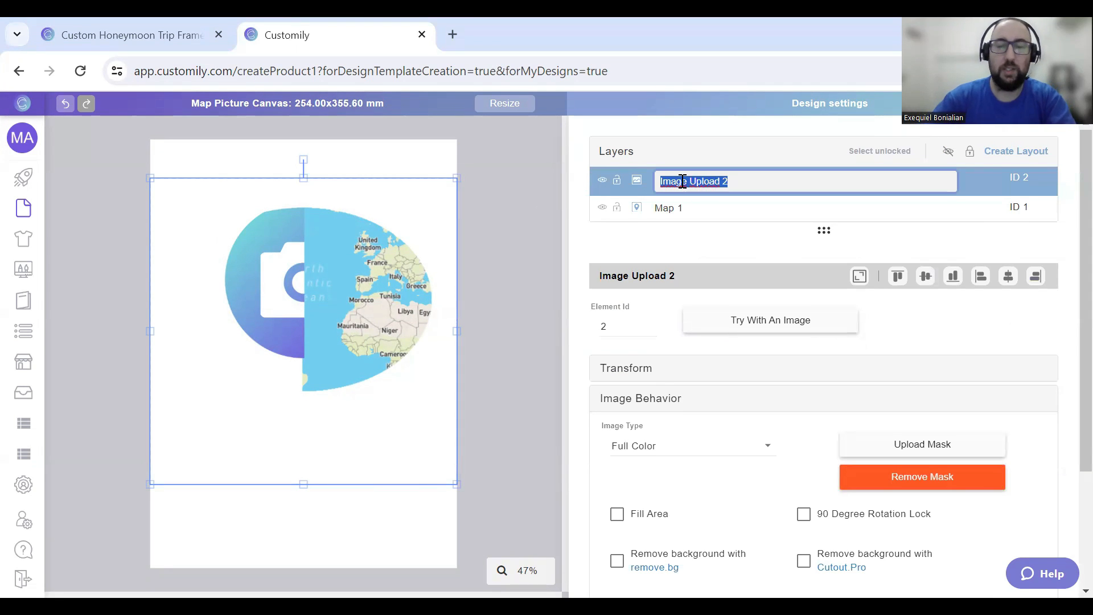
text(s)
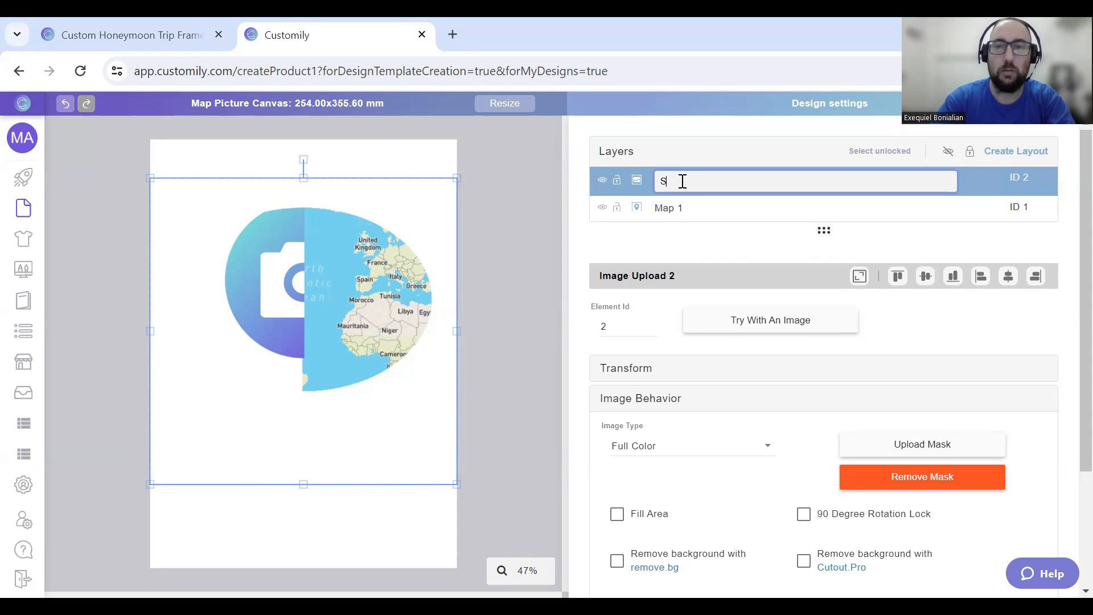
text(elect Image)
key(Return)
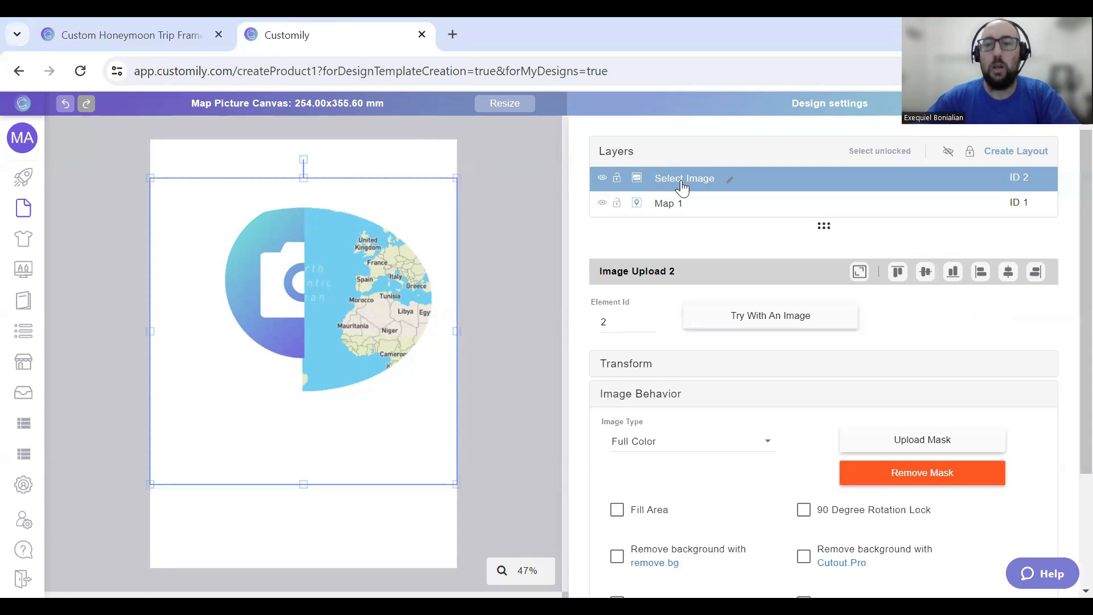
Step: Try the photo placeholder with the sample image "9" of the couple at the Eiffel Tower
click(764, 320)
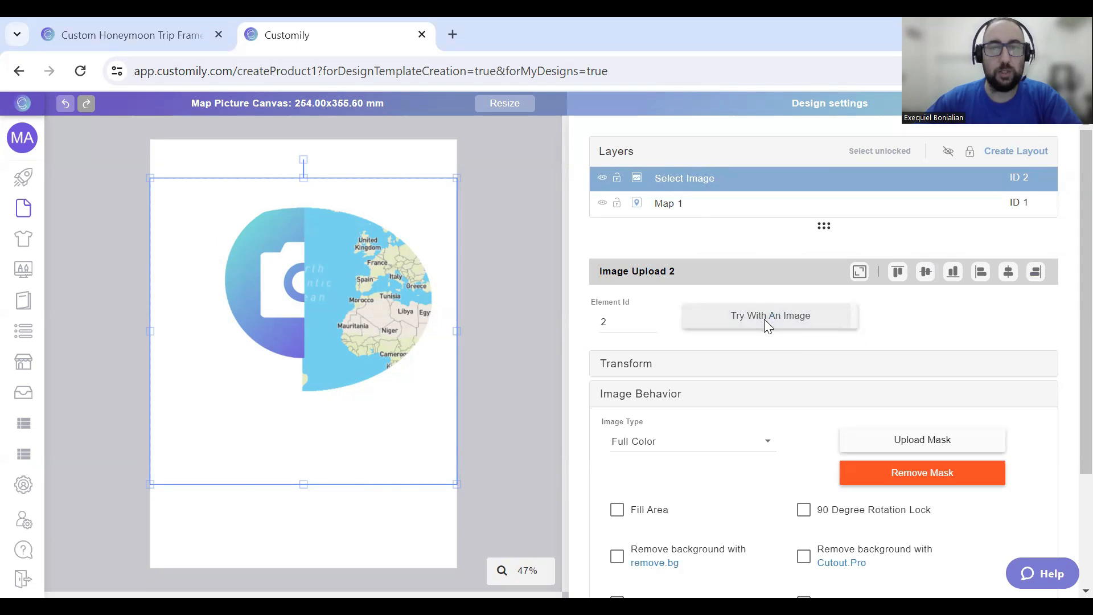
scroll(551, 359, down, 5)
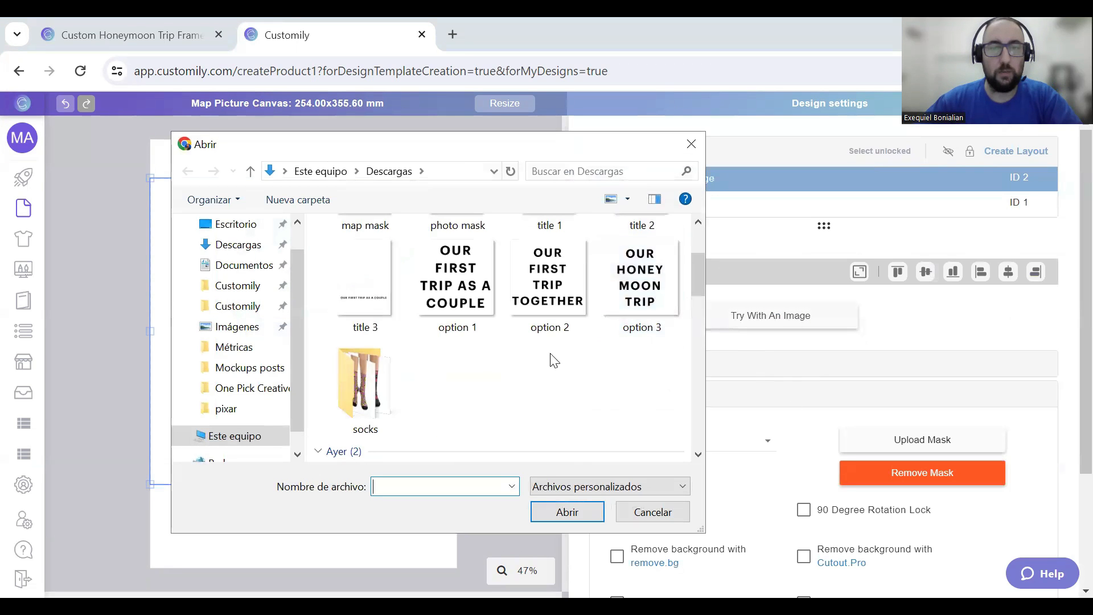
click(399, 382)
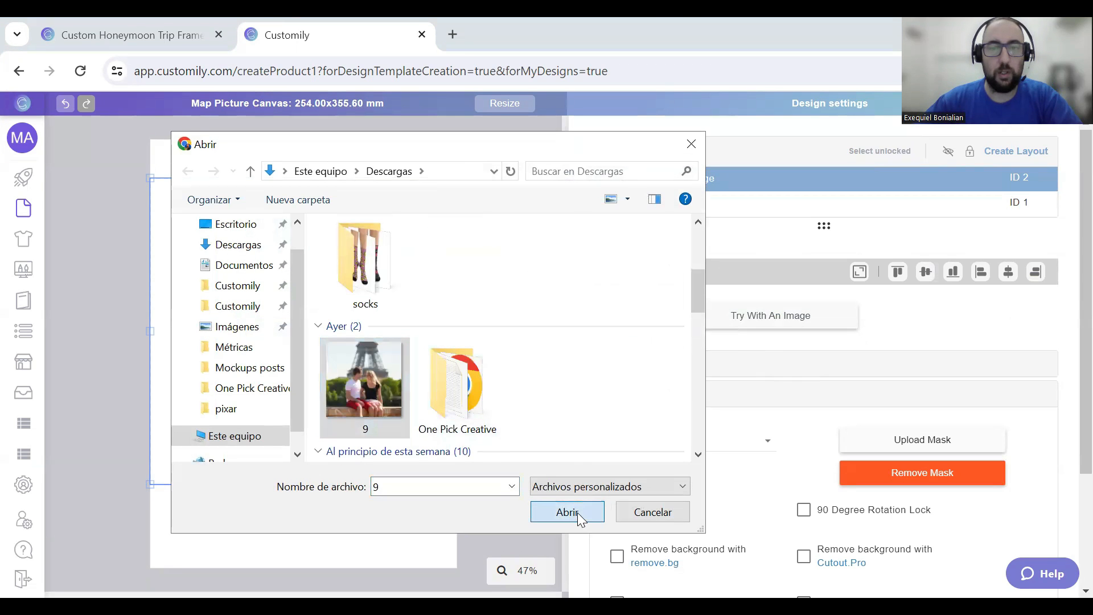
click(577, 512)
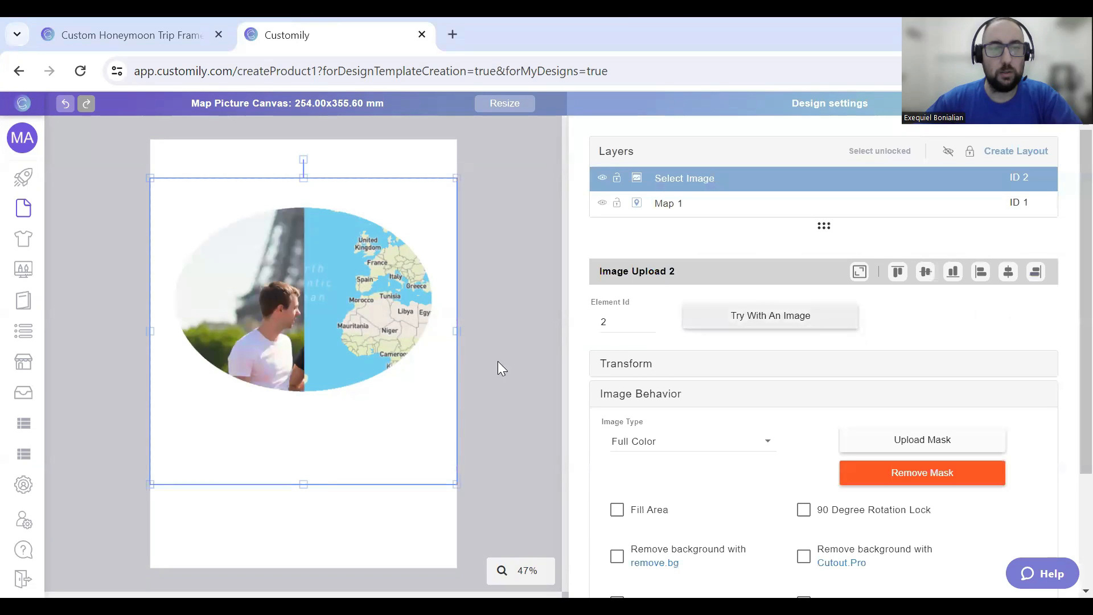
click(489, 235)
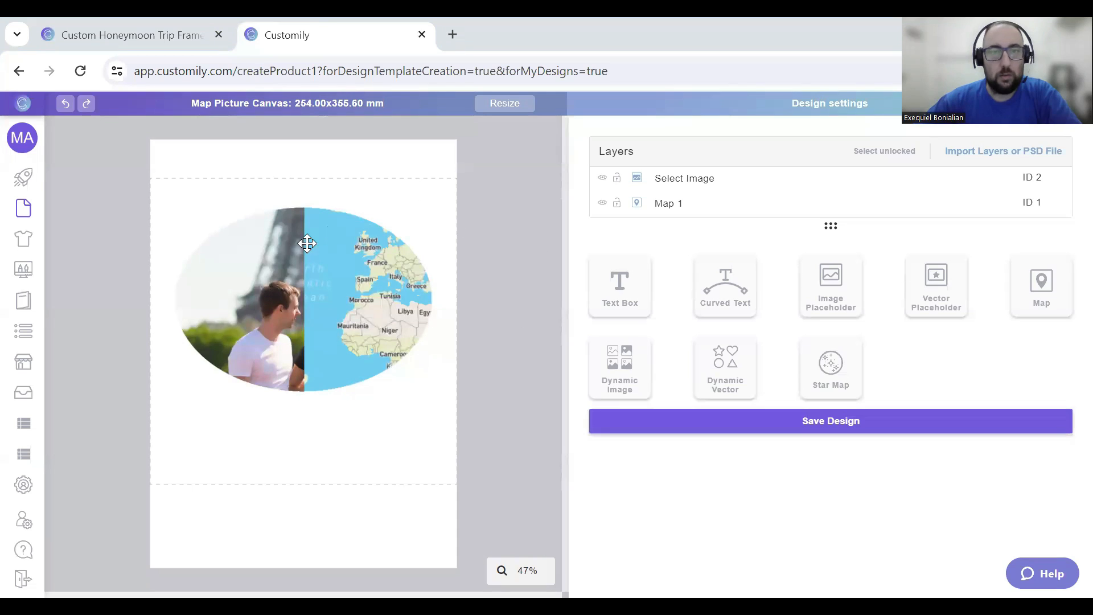
Step: Stretch both the photo placeholder and the map vertically to cover the full page height
click(288, 243)
drag(296, 163, 293, 139)
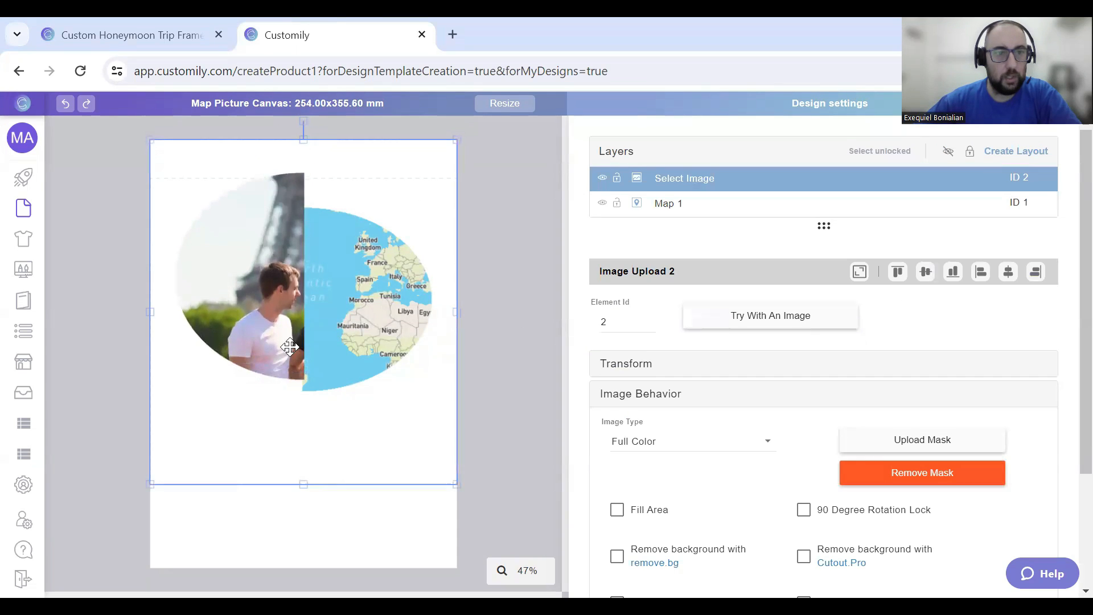
drag(303, 485, 313, 566)
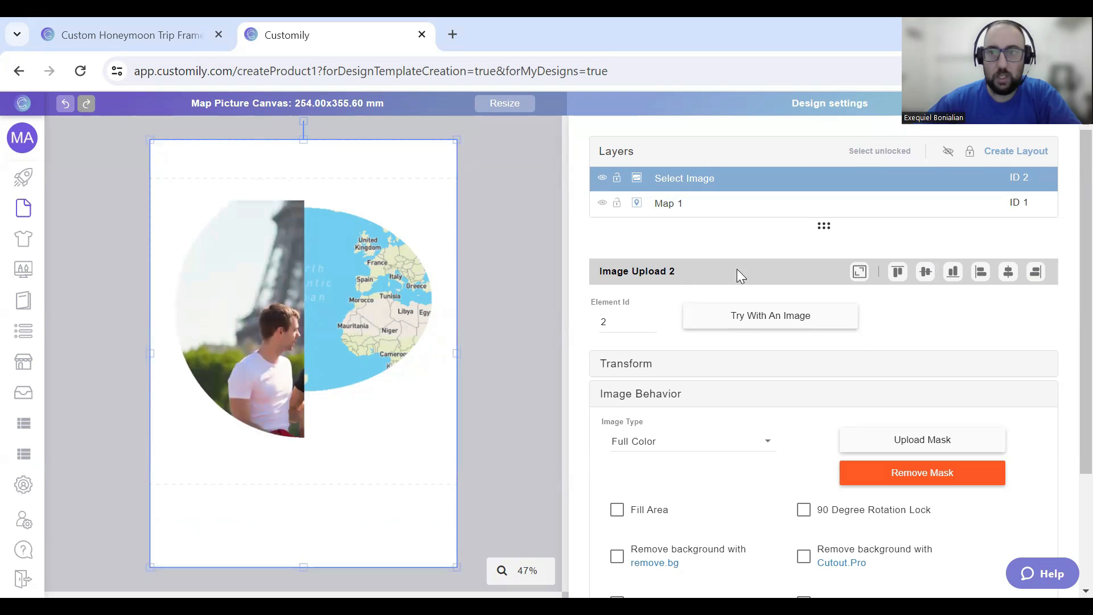
click(299, 183)
drag(302, 177, 267, 141)
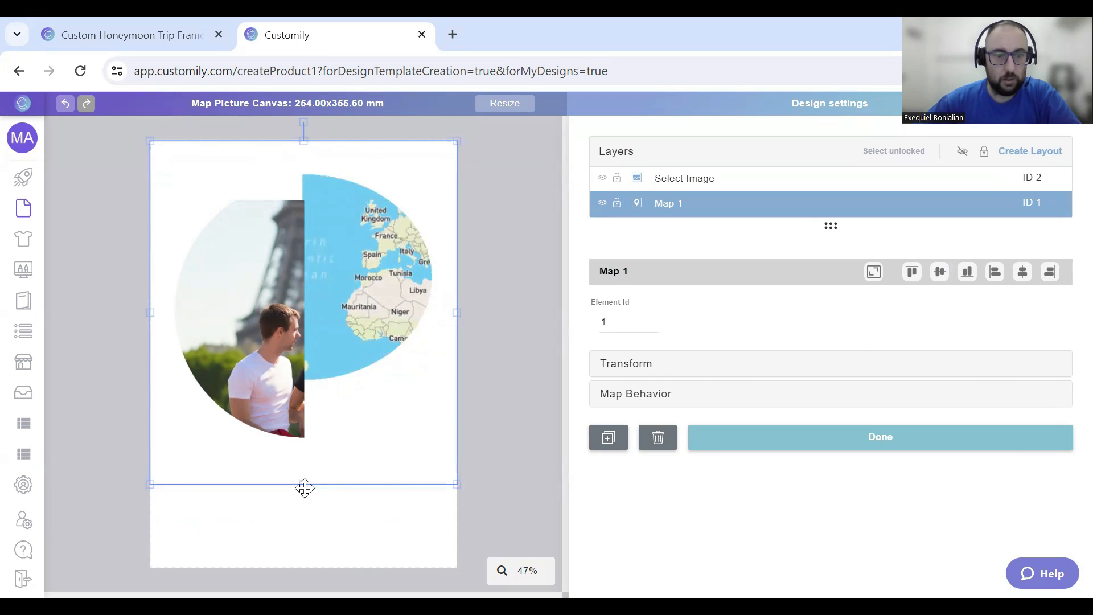
drag(302, 483, 293, 568)
Step: Enable Fill Area for the photo placeholder so the photo fills its masked half circle
click(277, 227)
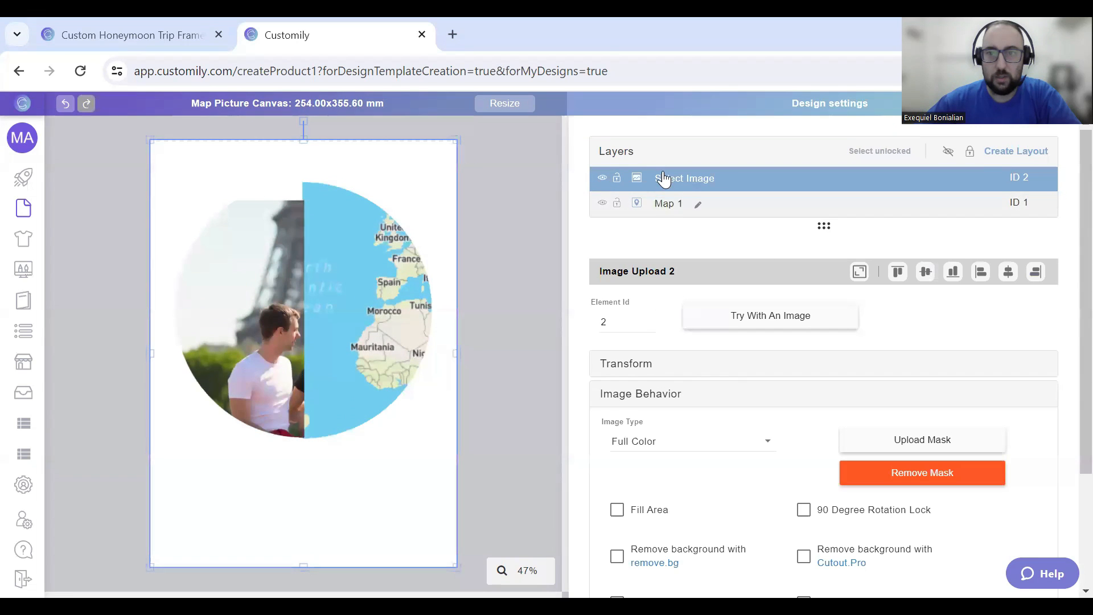
scroll(809, 405, down, 2)
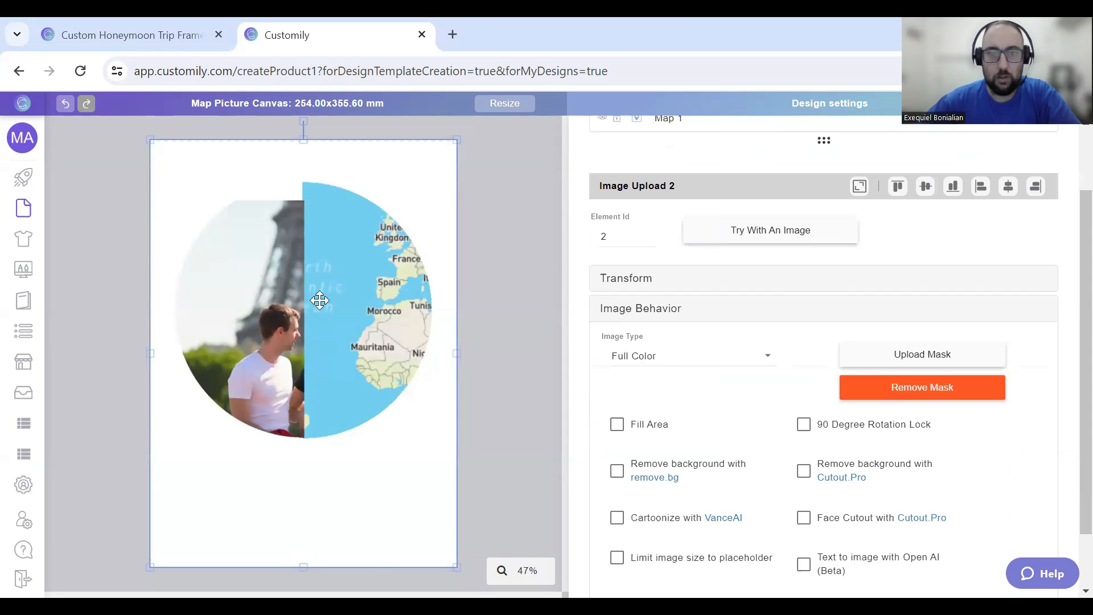
click(615, 425)
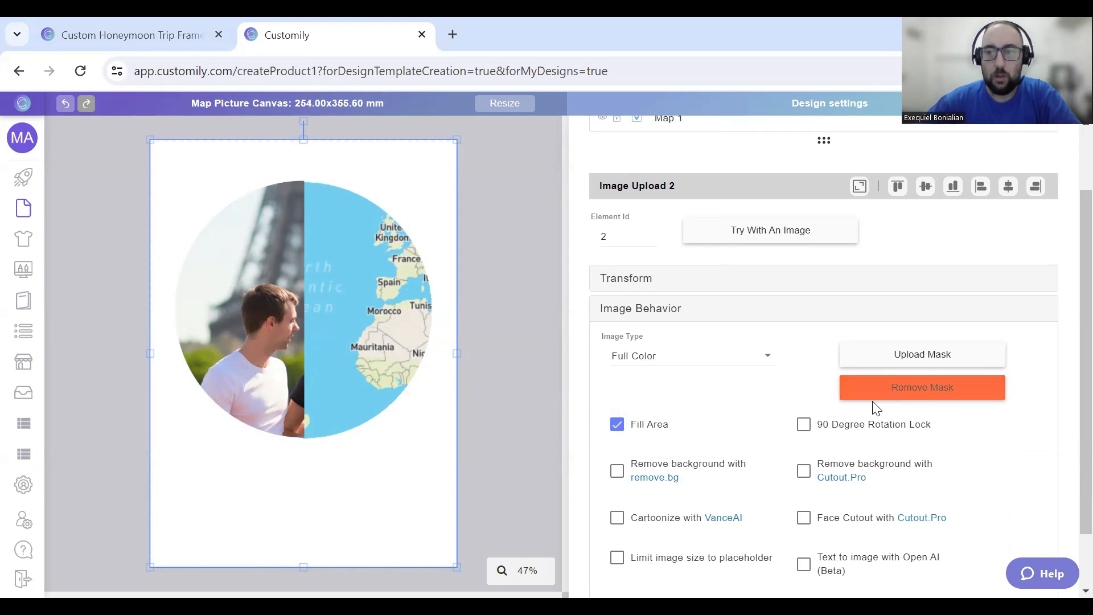
scroll(968, 530, down, 2)
click(891, 563)
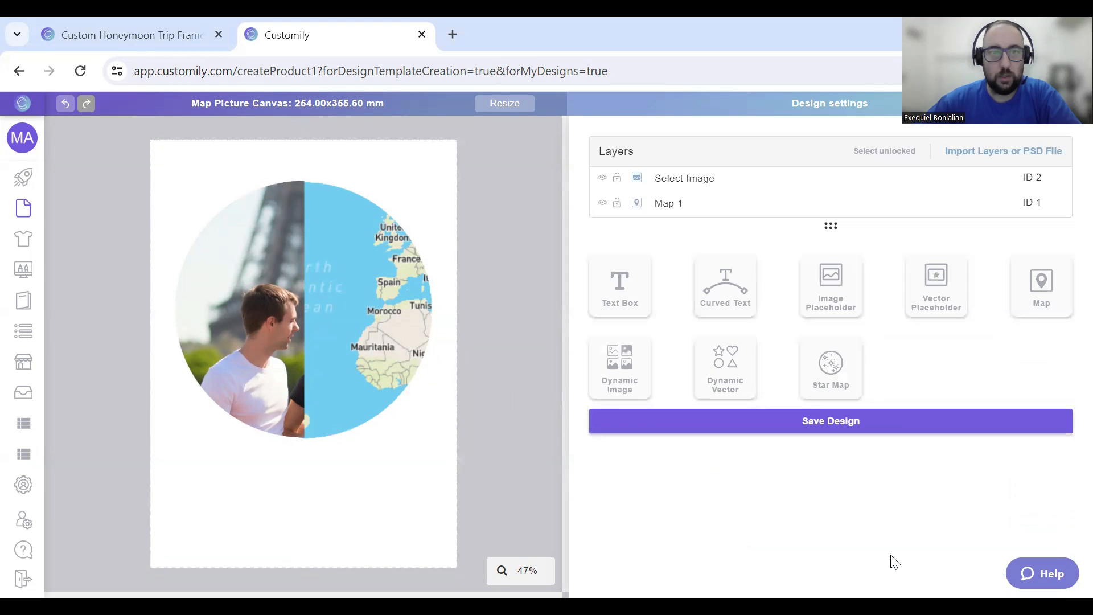
Step: Fit the photo placeholder and the map exactly to the canvas
click(404, 310)
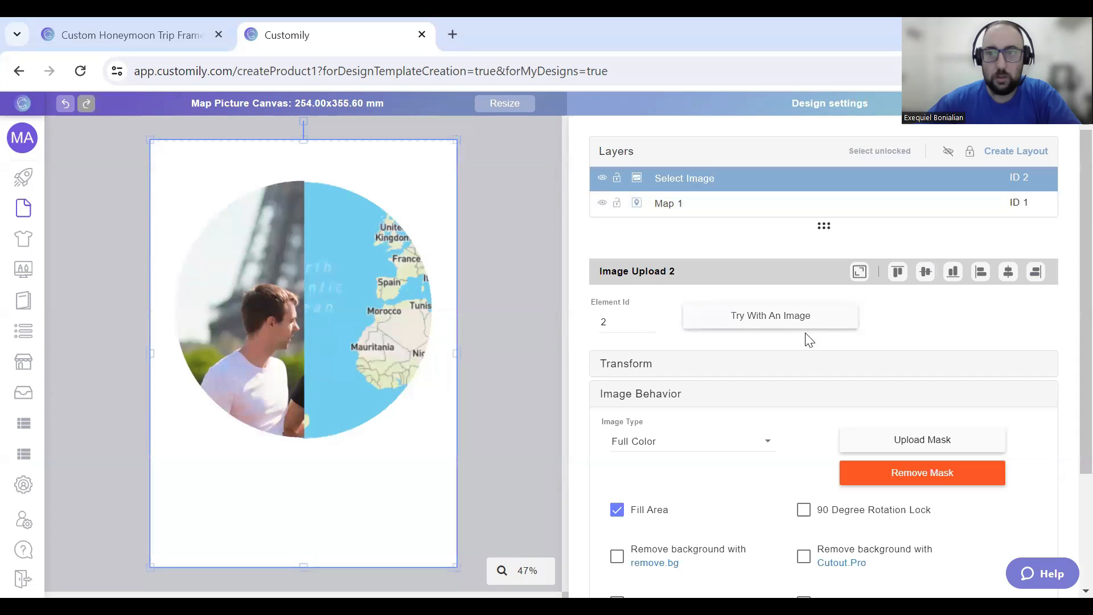
click(858, 273)
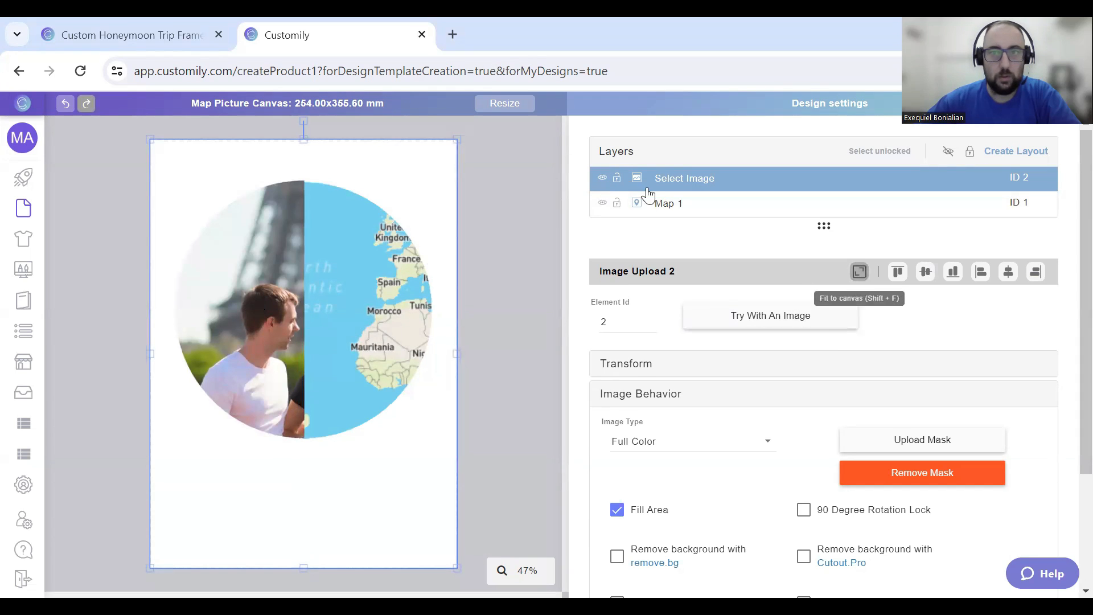
click(677, 204)
click(872, 276)
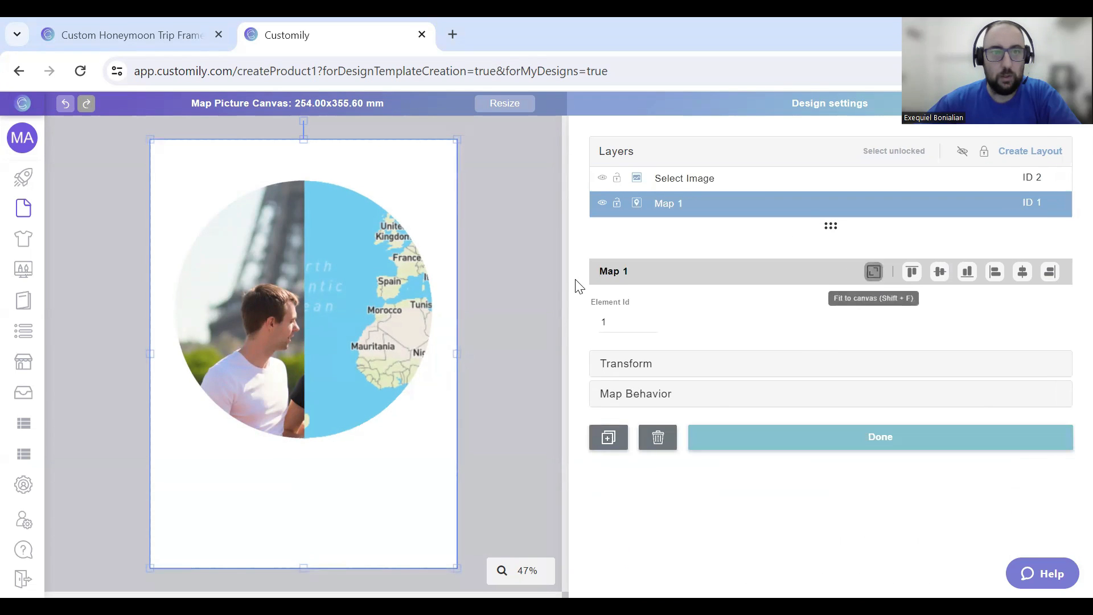
click(525, 256)
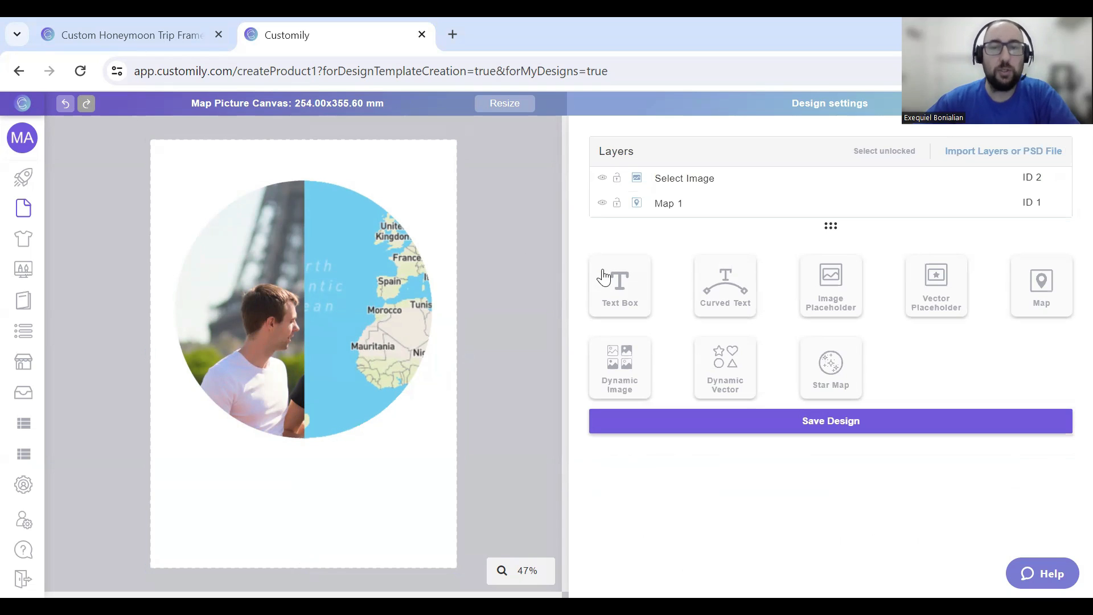
Step: Add a dynamic image with the "title 1", "title 2" and "title 3" files and fit it to the canvas
click(615, 371)
click(813, 345)
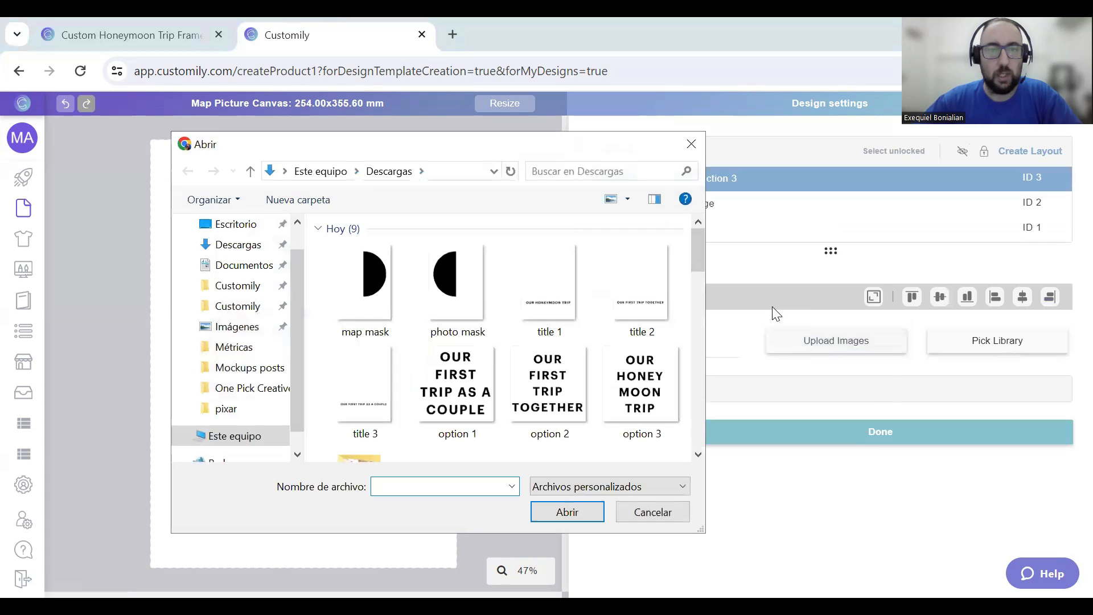
click(568, 287)
ctrl+click(623, 281)
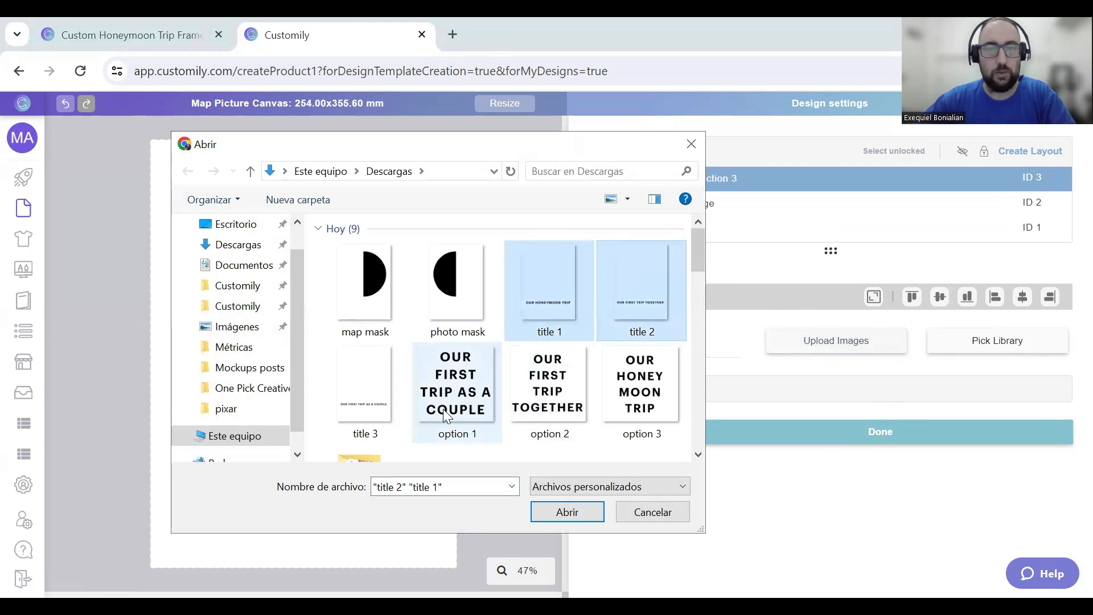
ctrl+click(387, 411)
click(561, 509)
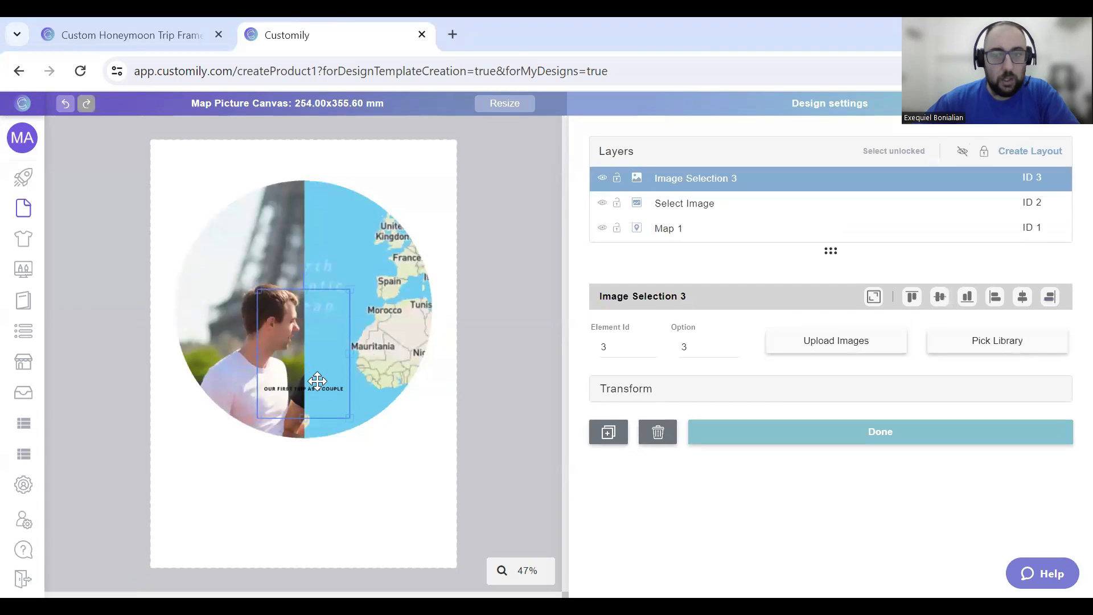
click(874, 297)
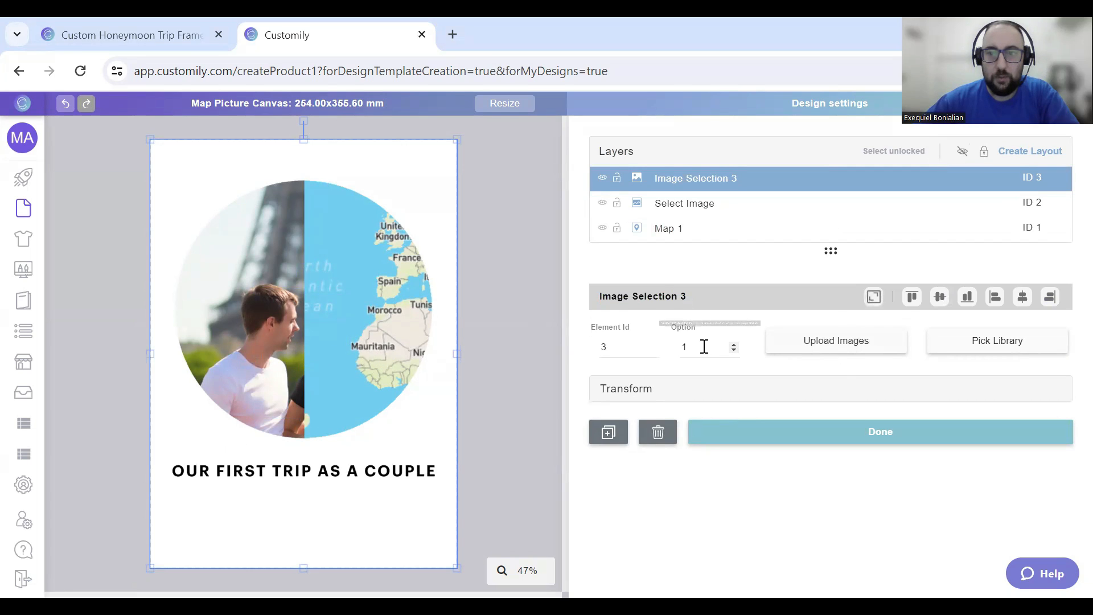
Step: Preview the title image's other options on the canvas and return it to option 1
click(733, 346)
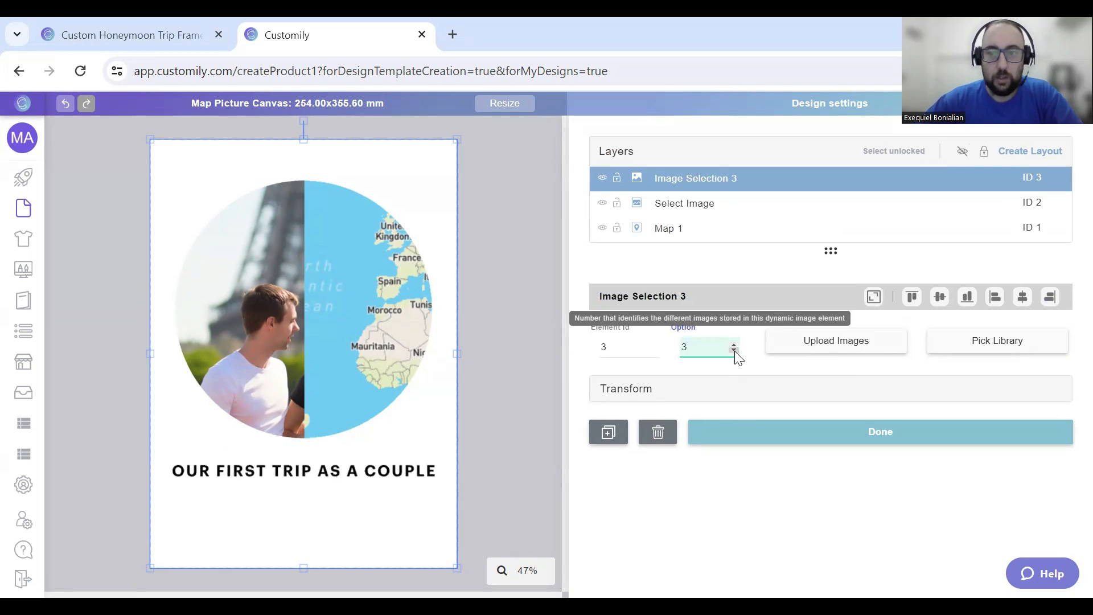
click(733, 351)
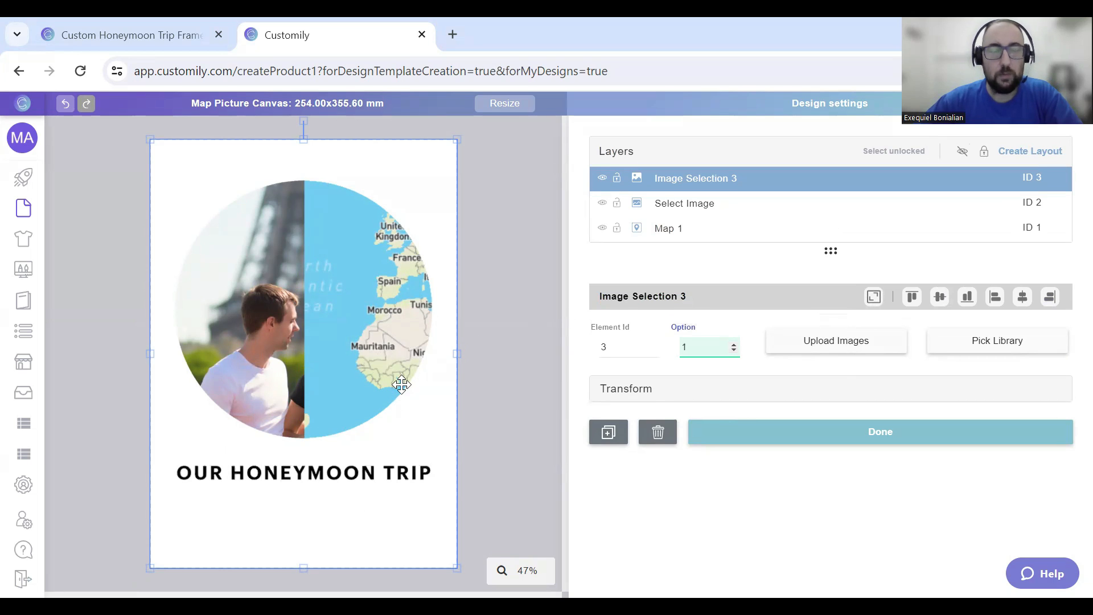
click(510, 397)
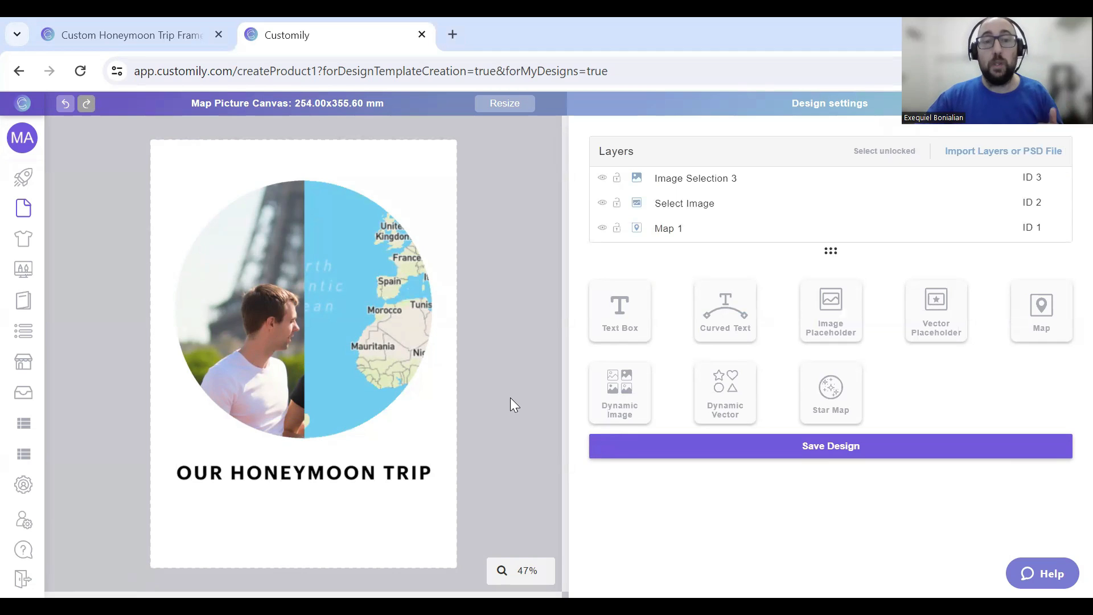
Step: Add a wide text box below the title, centred horizontally on the canvas, with the sample text "Paris, France"
click(624, 308)
drag(302, 347, 451, 502)
drag(345, 542, 345, 525)
drag(257, 509, 208, 508)
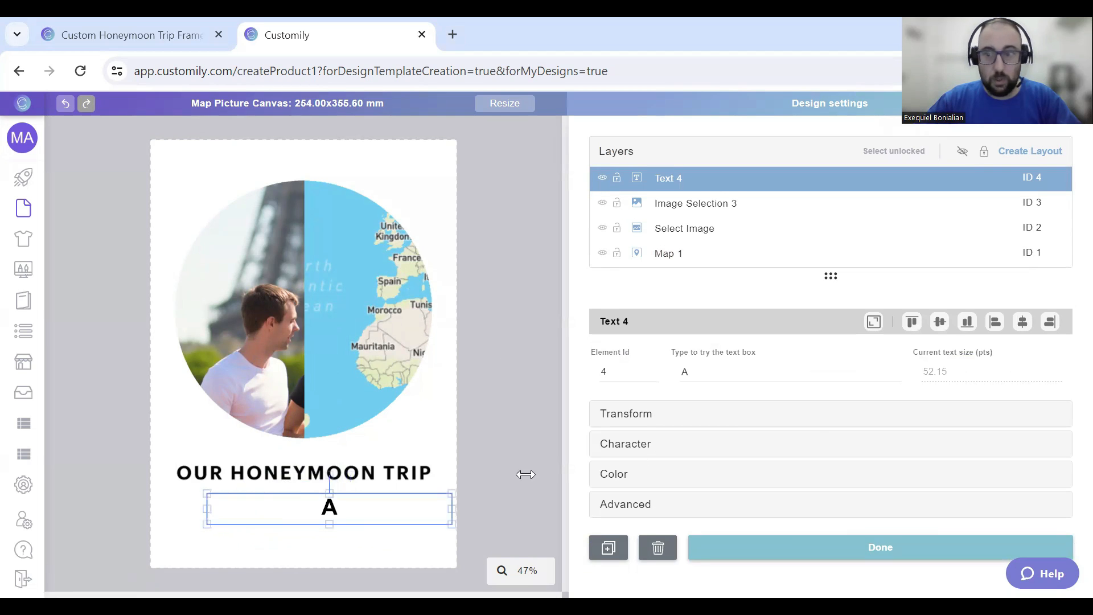
click(1023, 322)
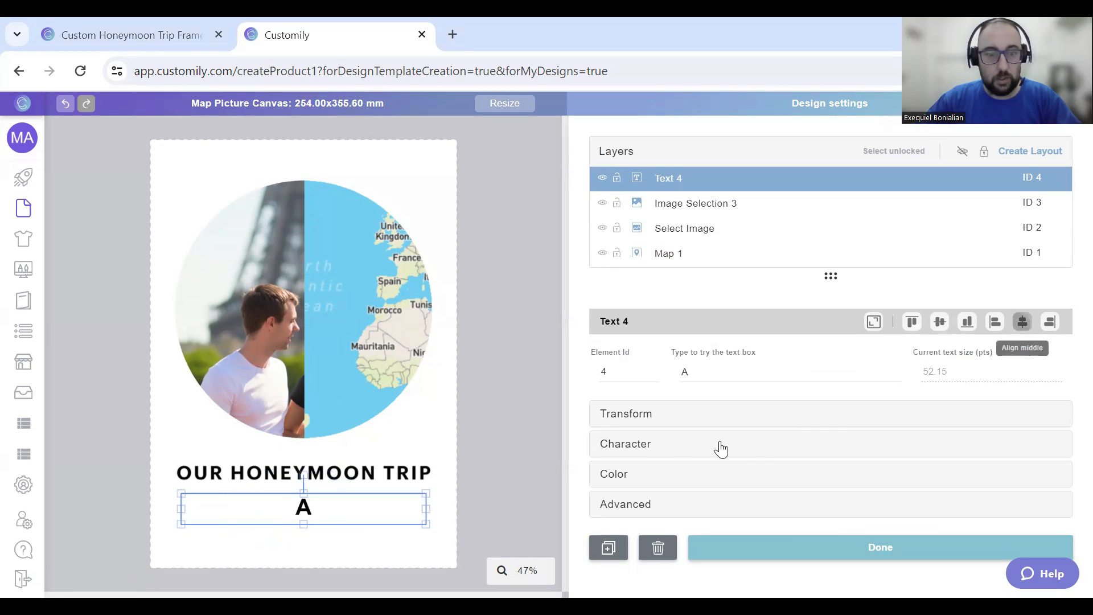
double_click(701, 373)
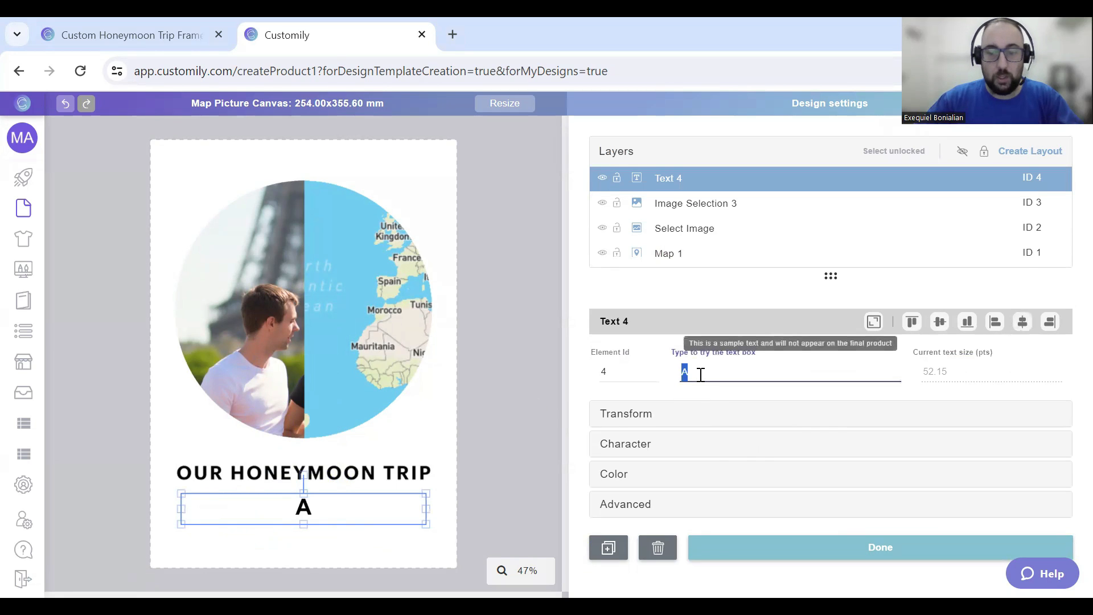
text(Paris, France)
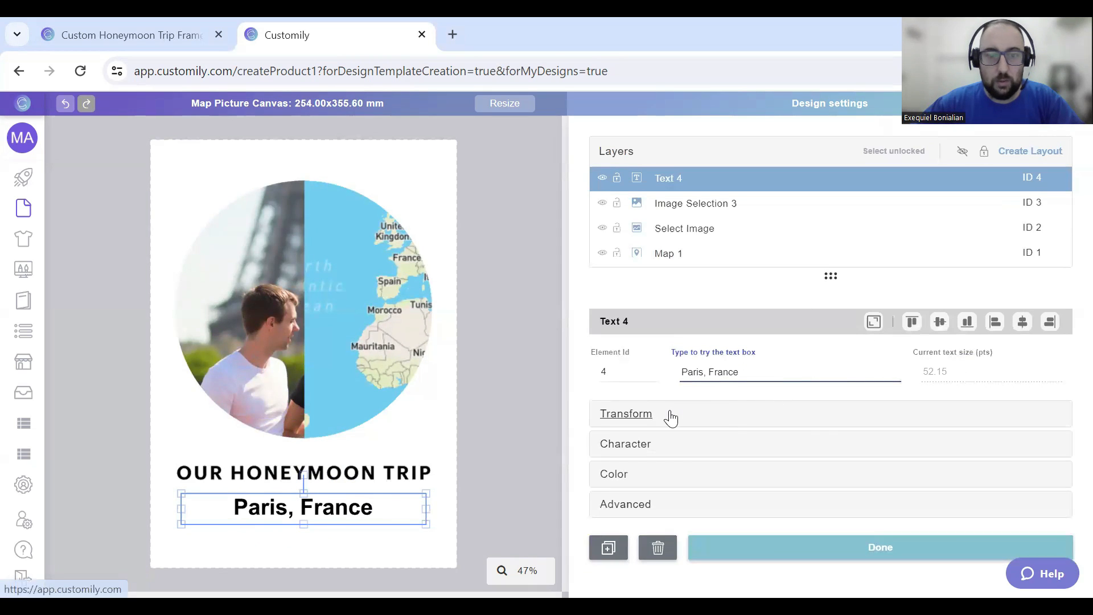
Step: Try the Armstrong (Extrabold) font on the "Paris, France" text
click(638, 449)
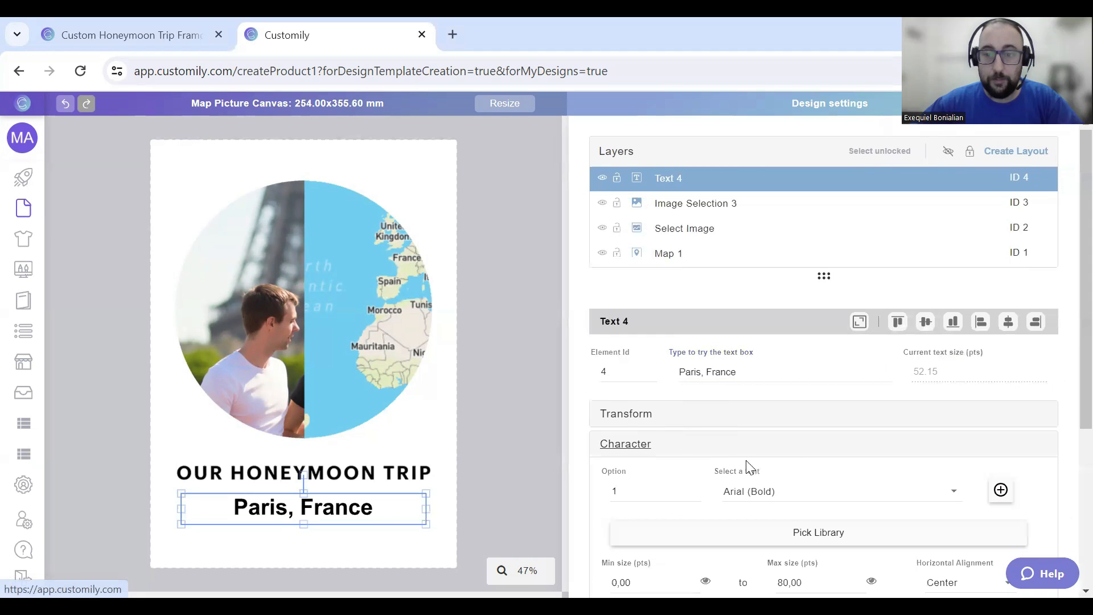
scroll(777, 441, down, 2)
click(957, 410)
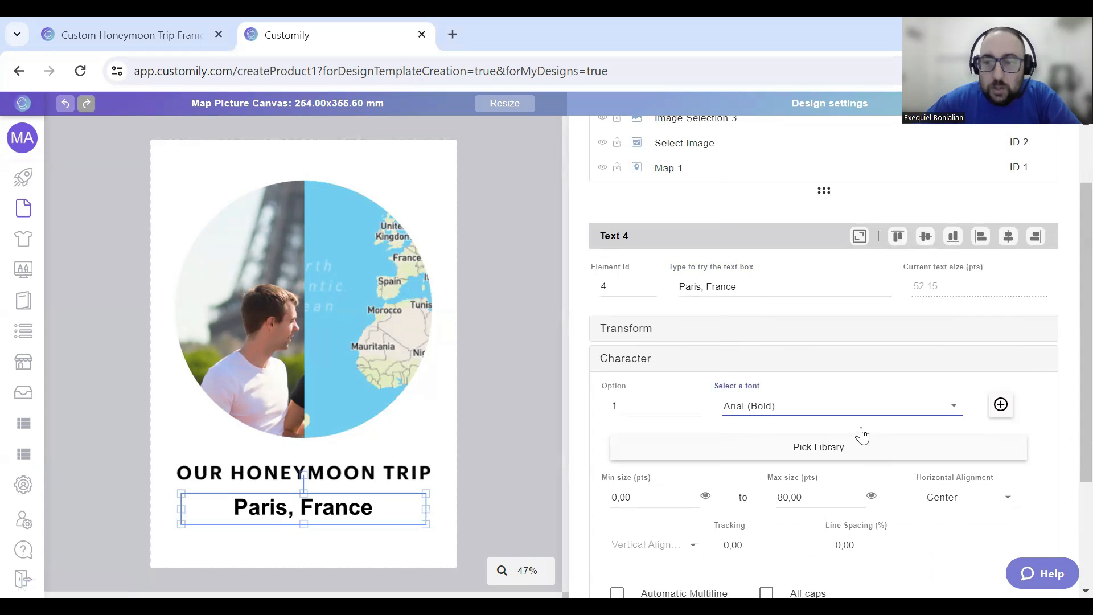
click(951, 407)
scroll(832, 377, down, 4)
click(825, 424)
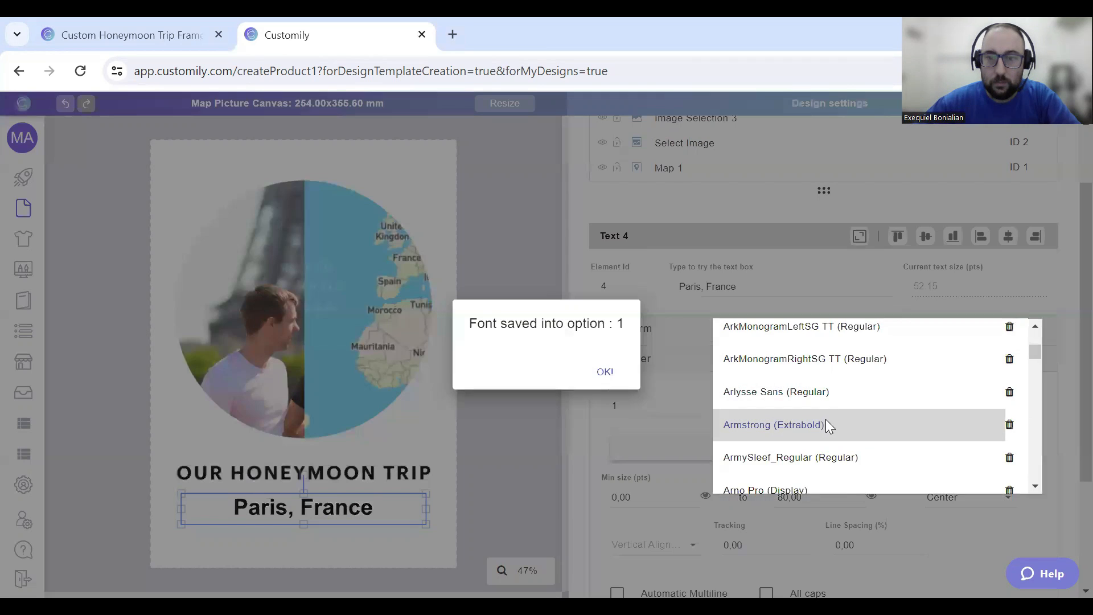
click(605, 374)
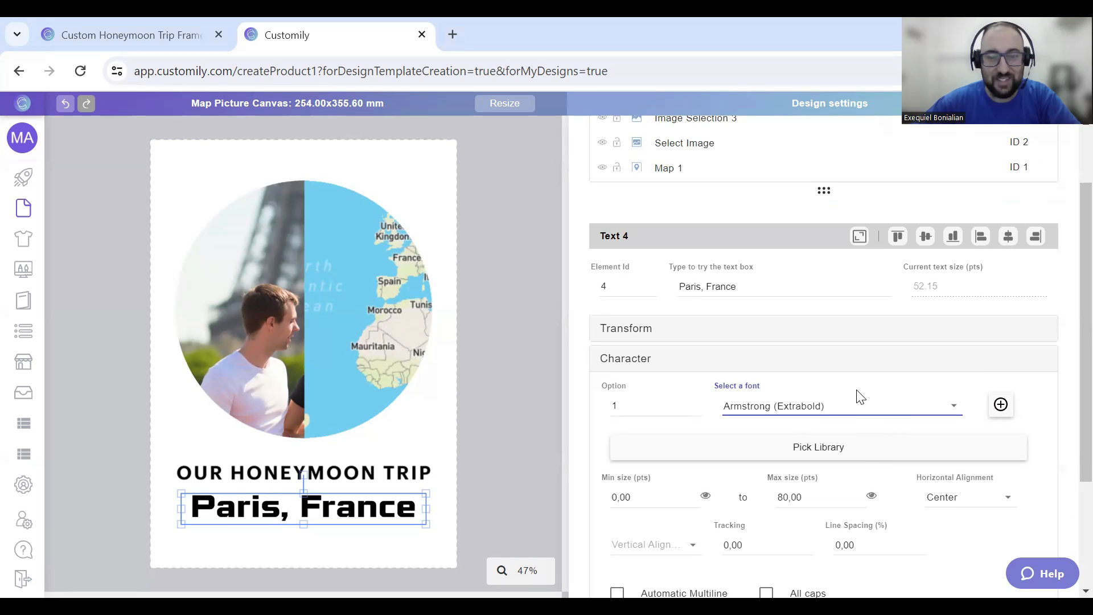
Step: Try the Astronaut City (Medium) font on the "Paris, France" text
click(813, 420)
scroll(832, 430, down, 2)
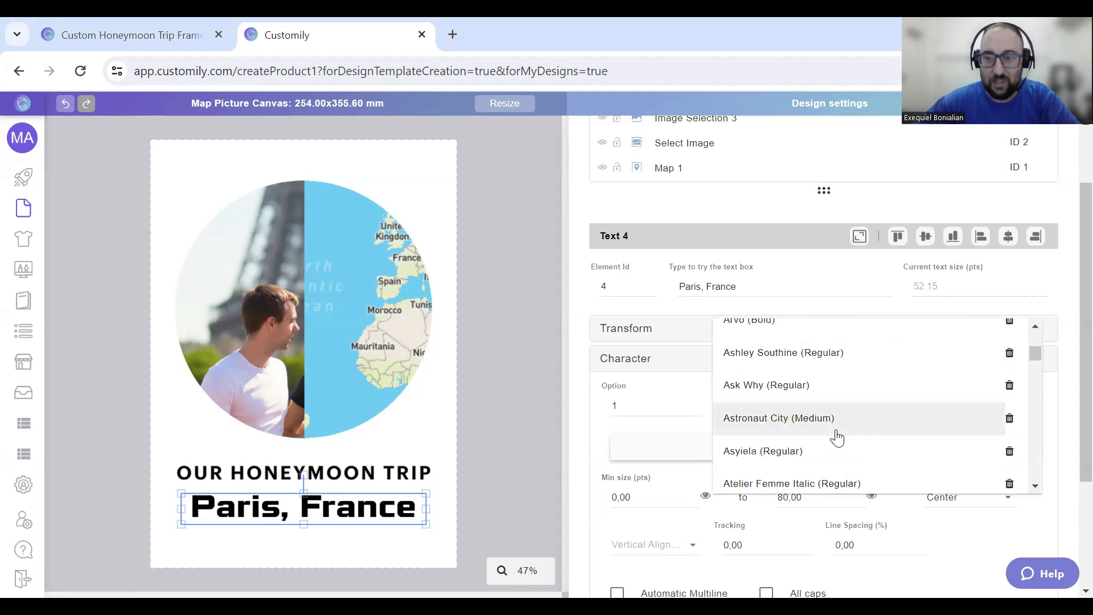
click(838, 423)
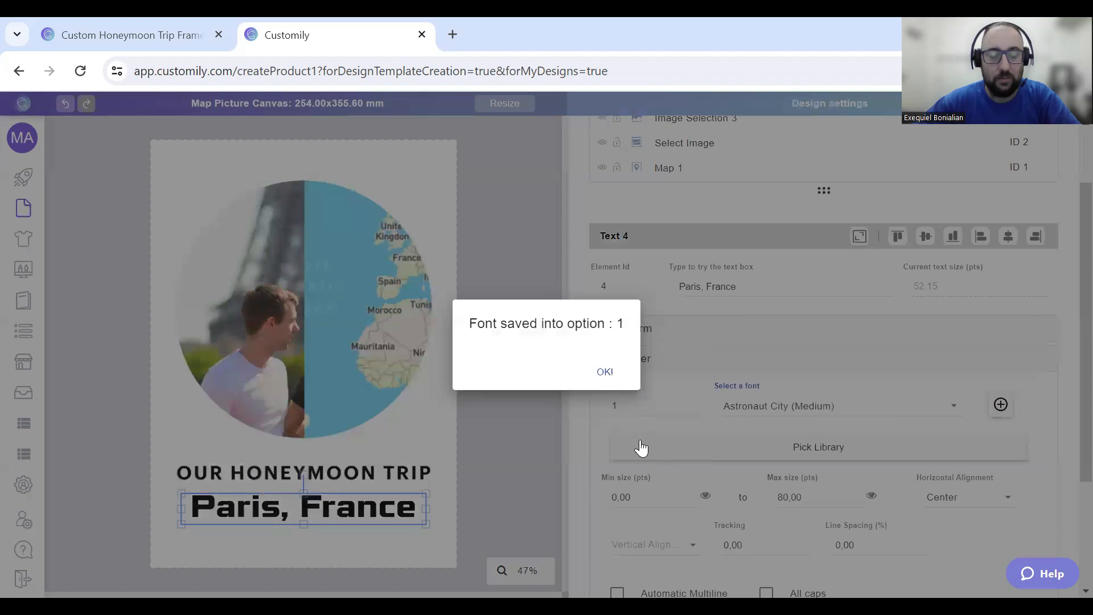
key(Return)
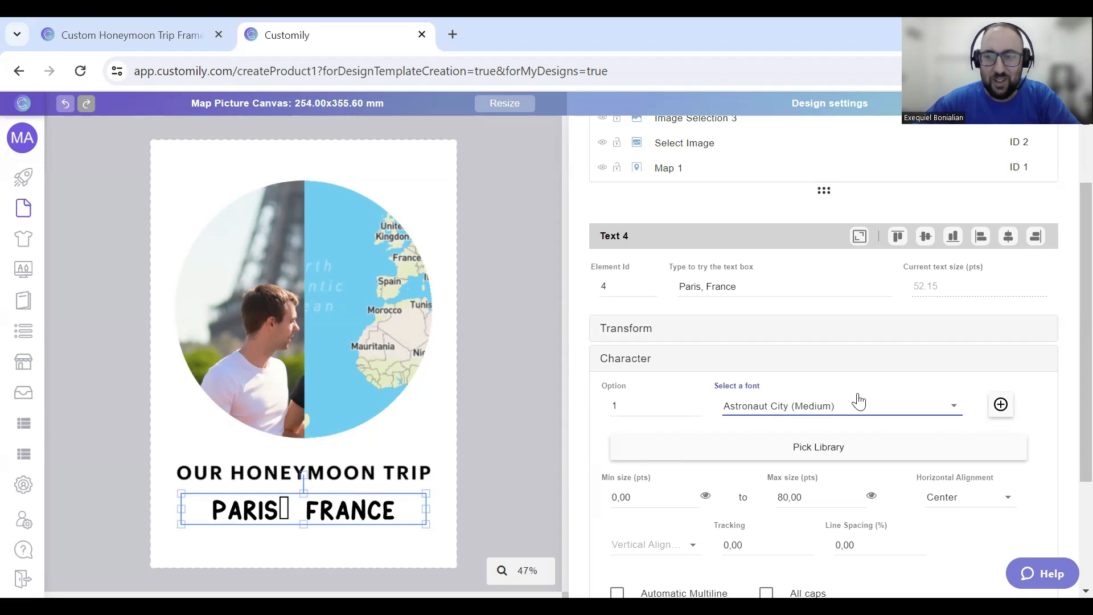
Step: Set the font of the "Paris, France" text to Beachwood Sans (Regular), saved as option 1
click(822, 401)
scroll(825, 415, down, 10)
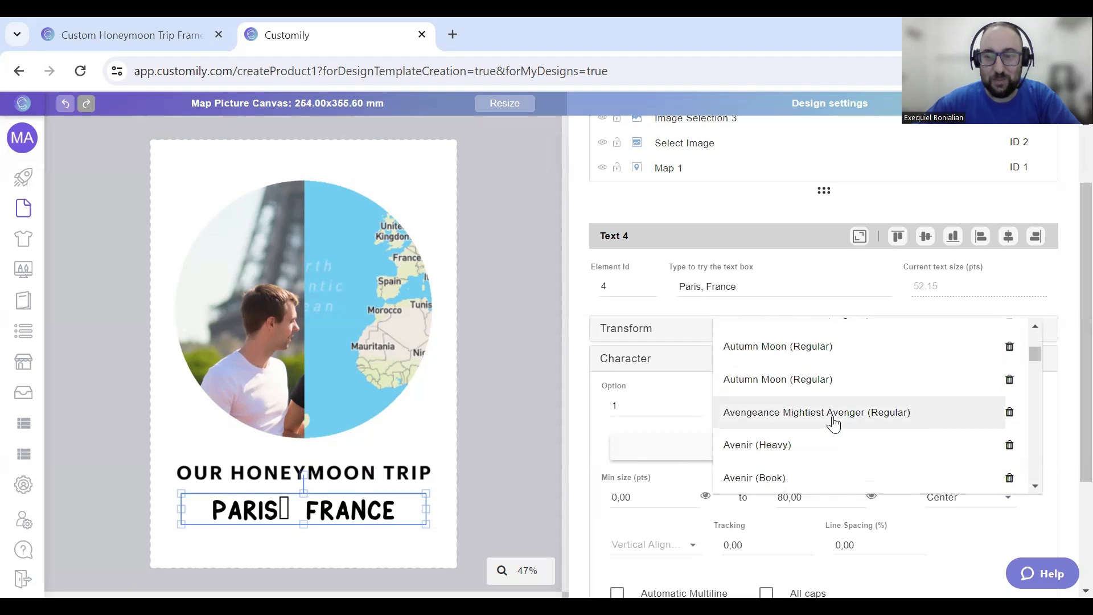
scroll(833, 423, down, 3)
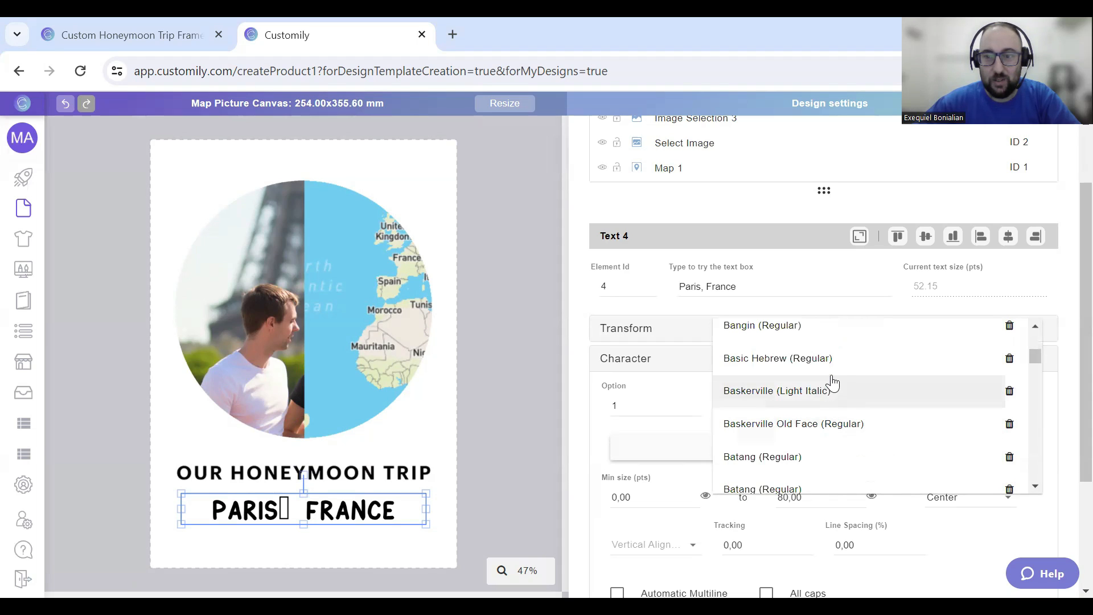
scroll(862, 403, down, 3)
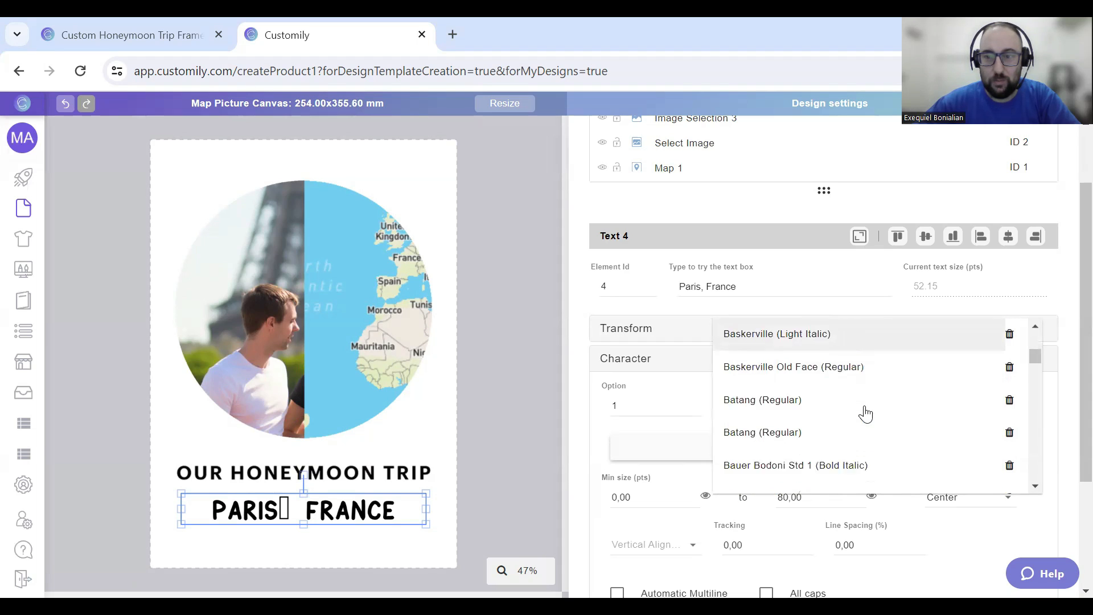
scroll(871, 378, down, 1)
click(871, 428)
click(605, 371)
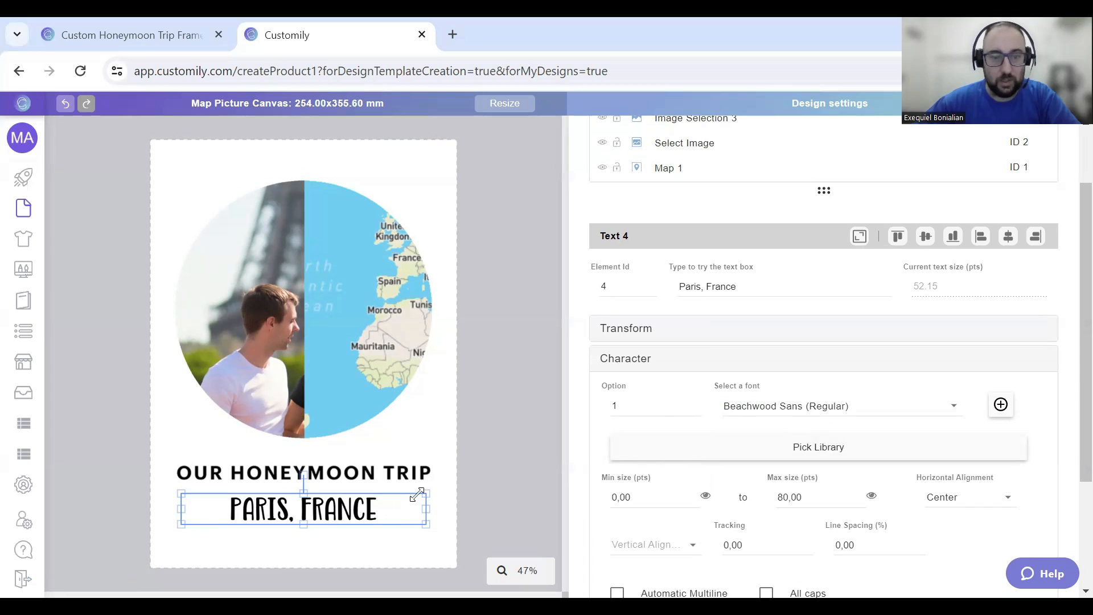
Step: Shrink the "Paris, France" text box so it is narrower than the title and centre it horizontally on the canvas
drag(423, 523, 369, 517)
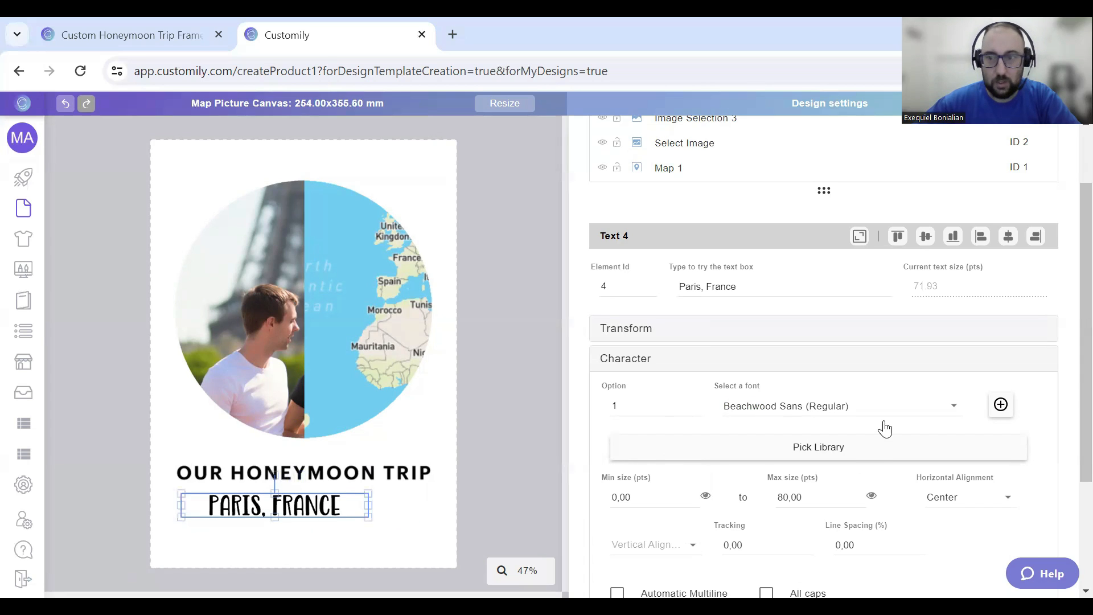
click(1008, 236)
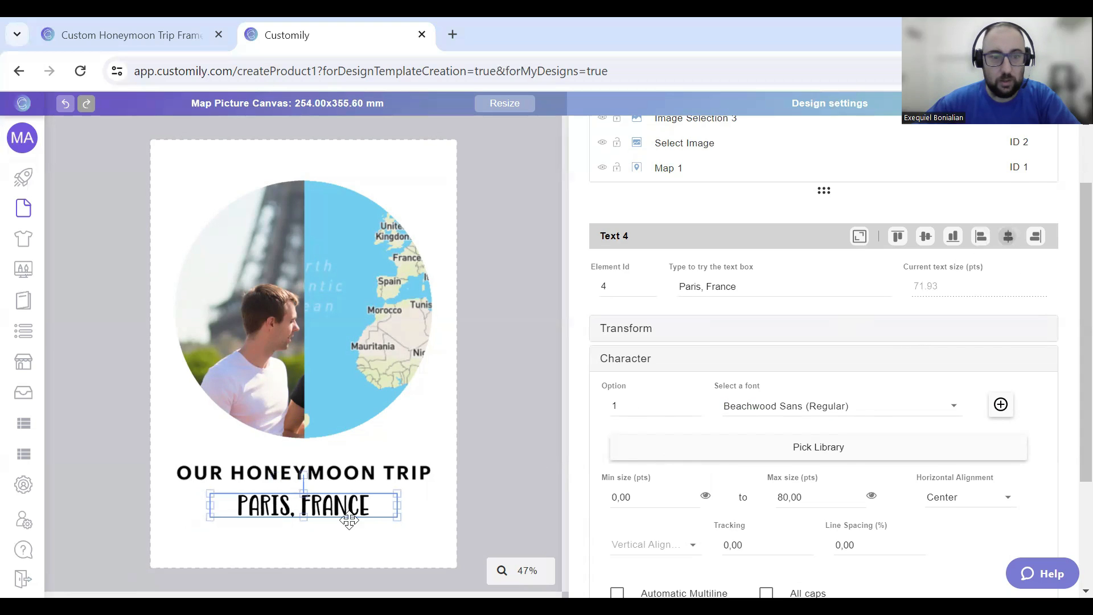
click(482, 408)
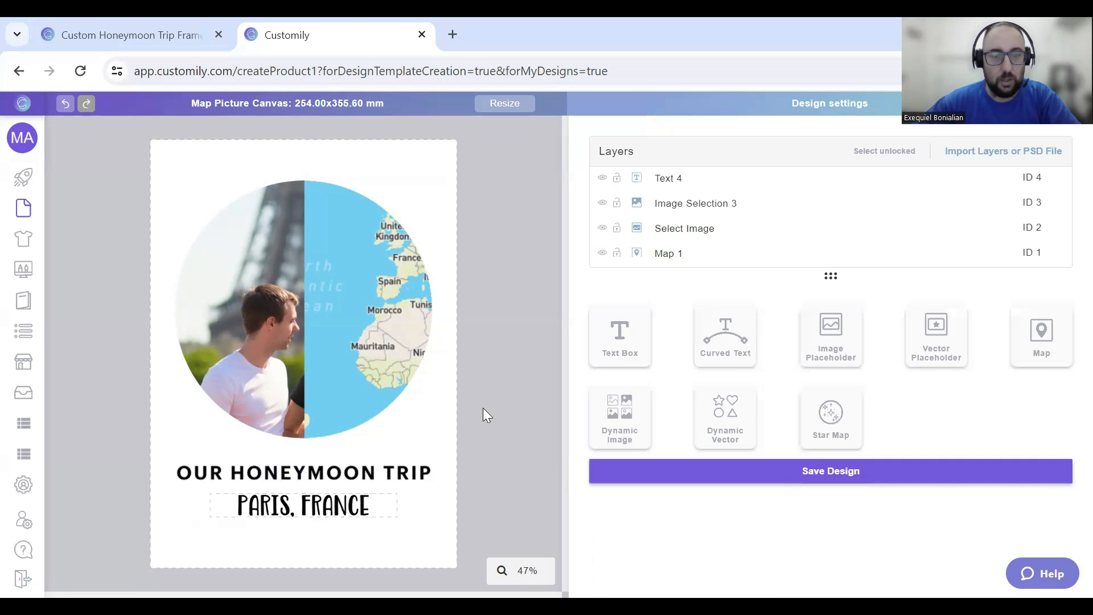
click(325, 506)
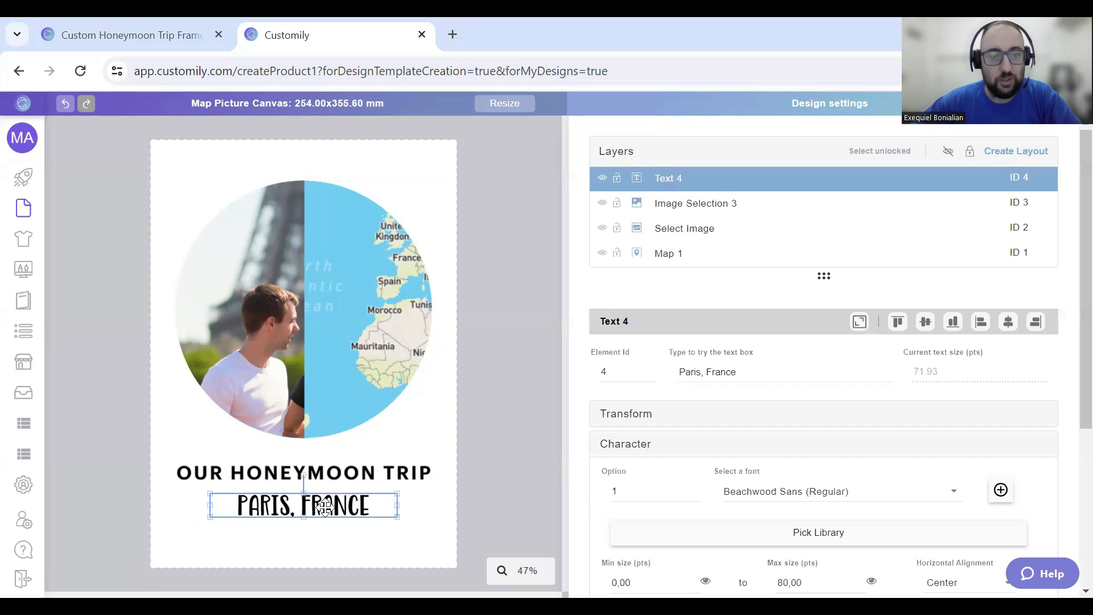
click(529, 355)
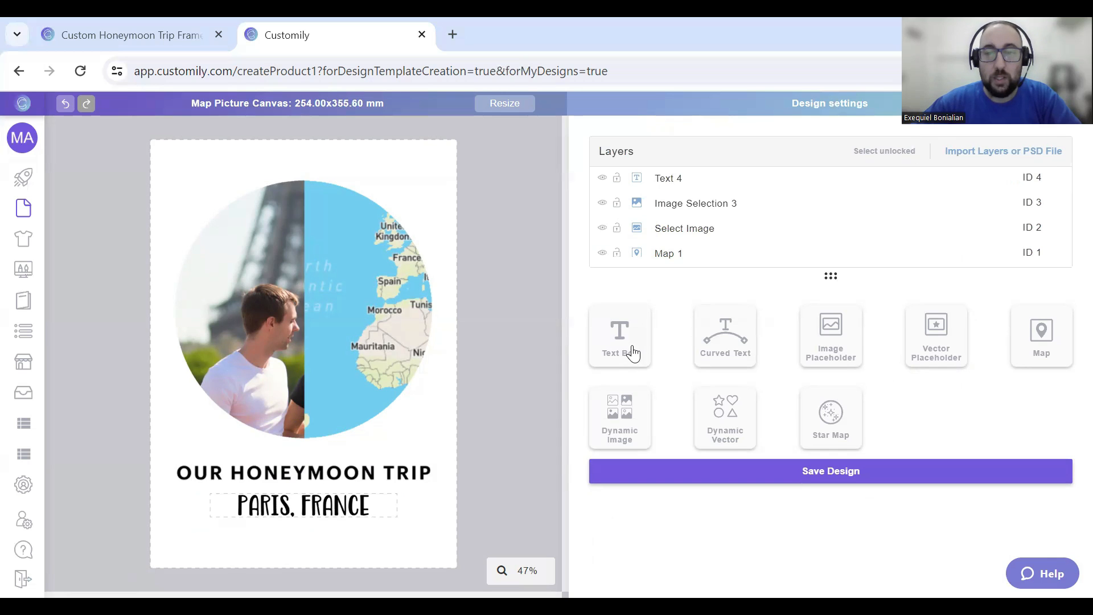
Step: Add a second text box of similar width centred below "Paris, France" and enter the couple's first names as its sample text
click(631, 346)
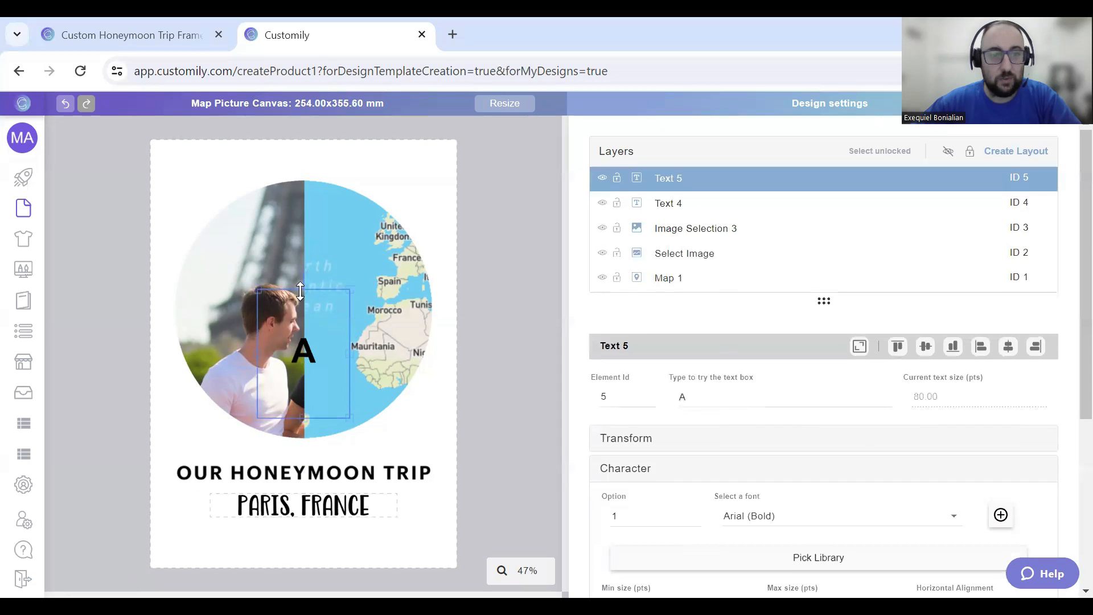
drag(301, 300, 297, 539)
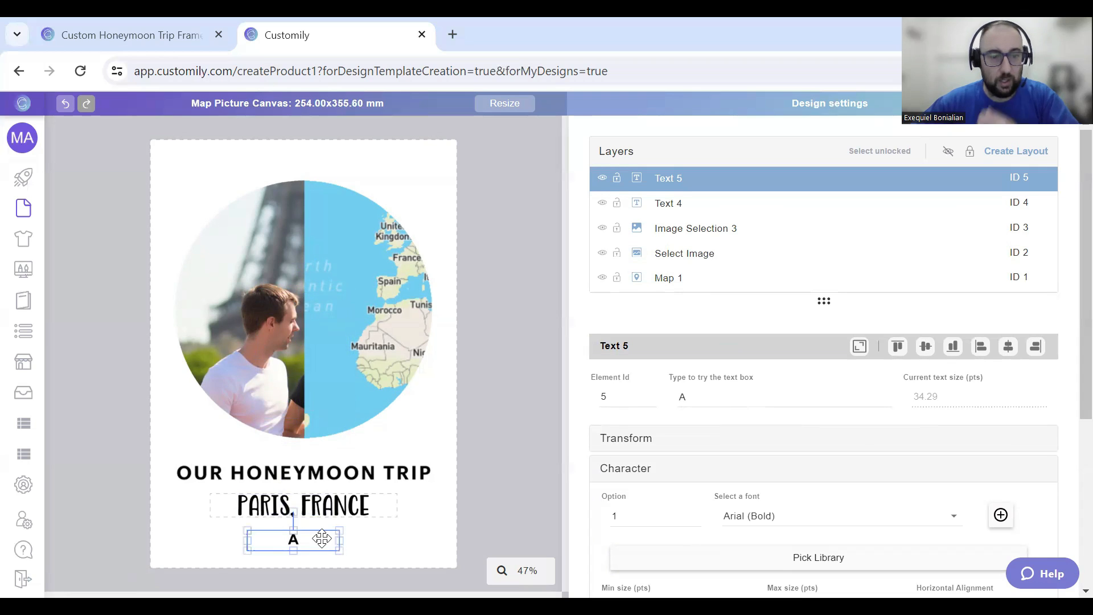
drag(342, 540, 429, 533)
drag(361, 541, 319, 544)
click(1009, 346)
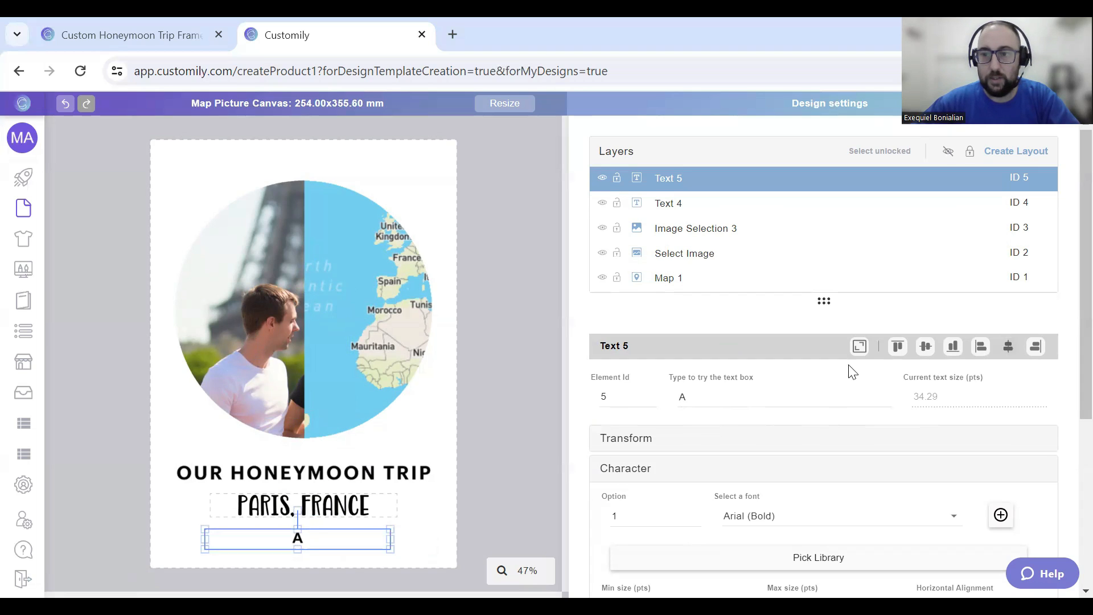
double_click(717, 399)
text(Sarah & John)
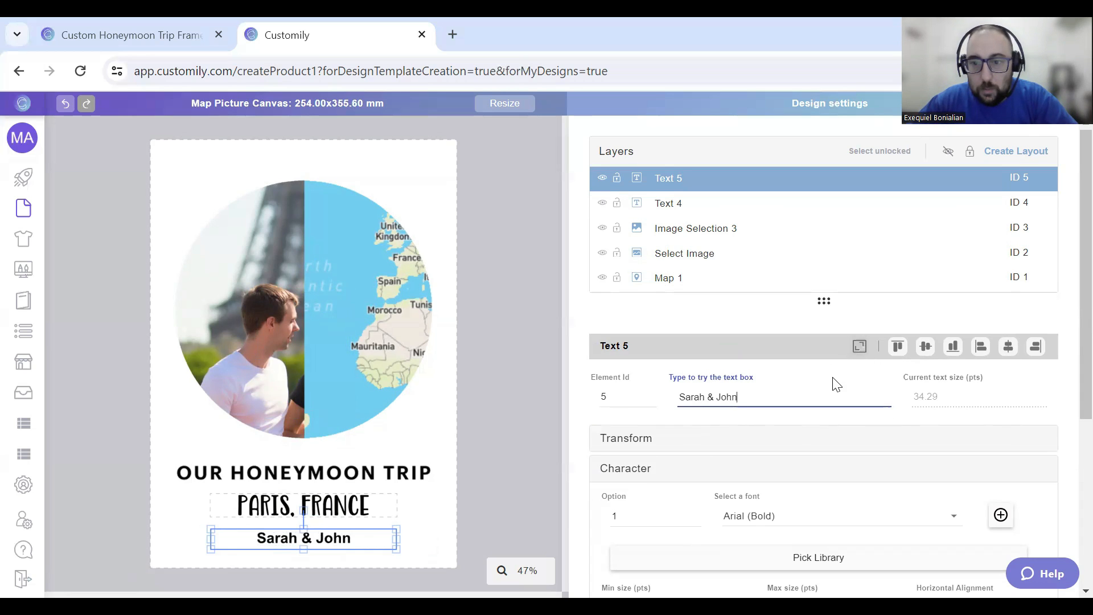
Step: Set the font of the couple's names text to Hand writing Mutlu-2016A (Regular), saved as option 1
click(625, 464)
click(625, 464)
scroll(740, 424, down, 2)
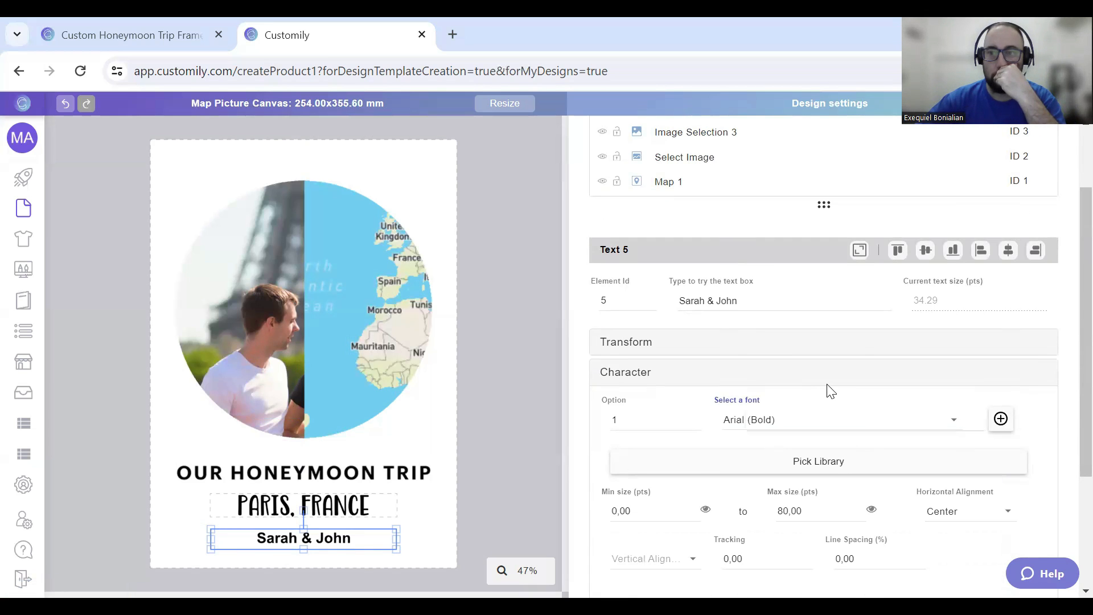
click(827, 391)
scroll(829, 392, down, 10)
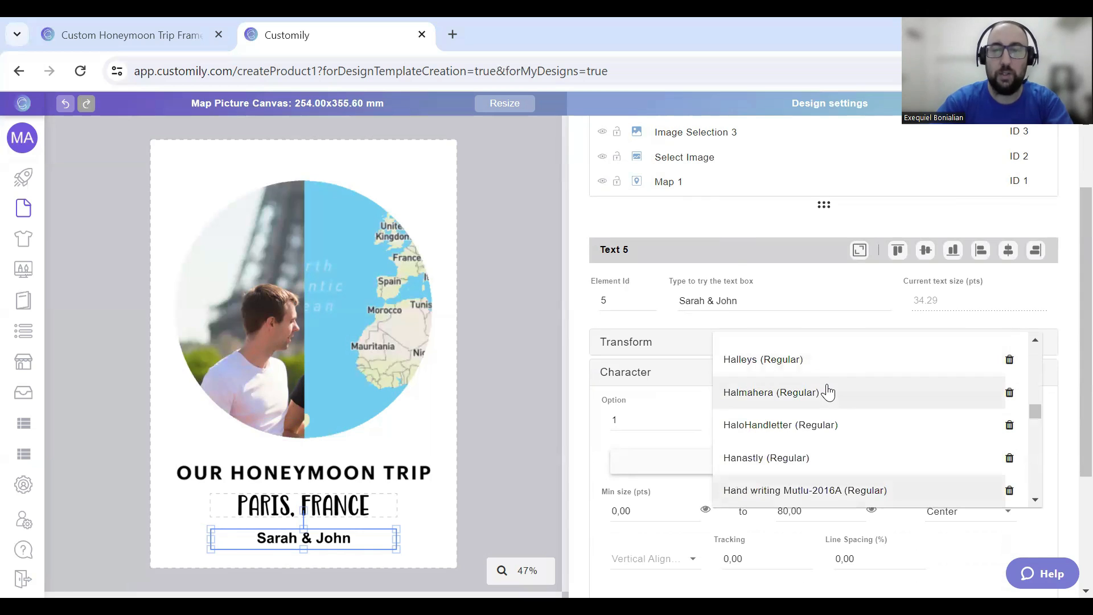
scroll(824, 415, down, 2)
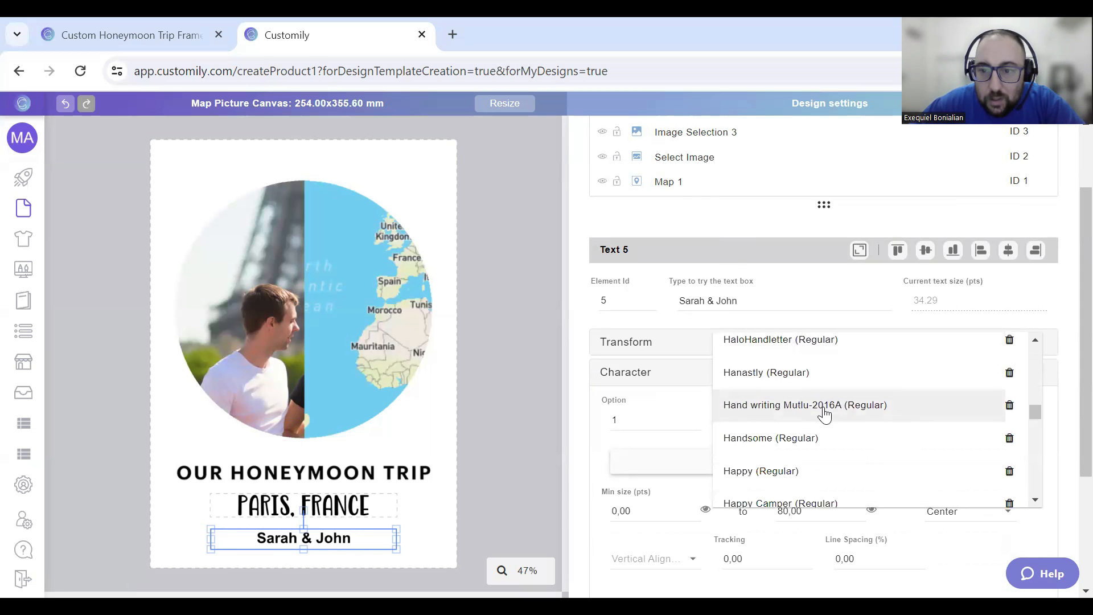
click(825, 405)
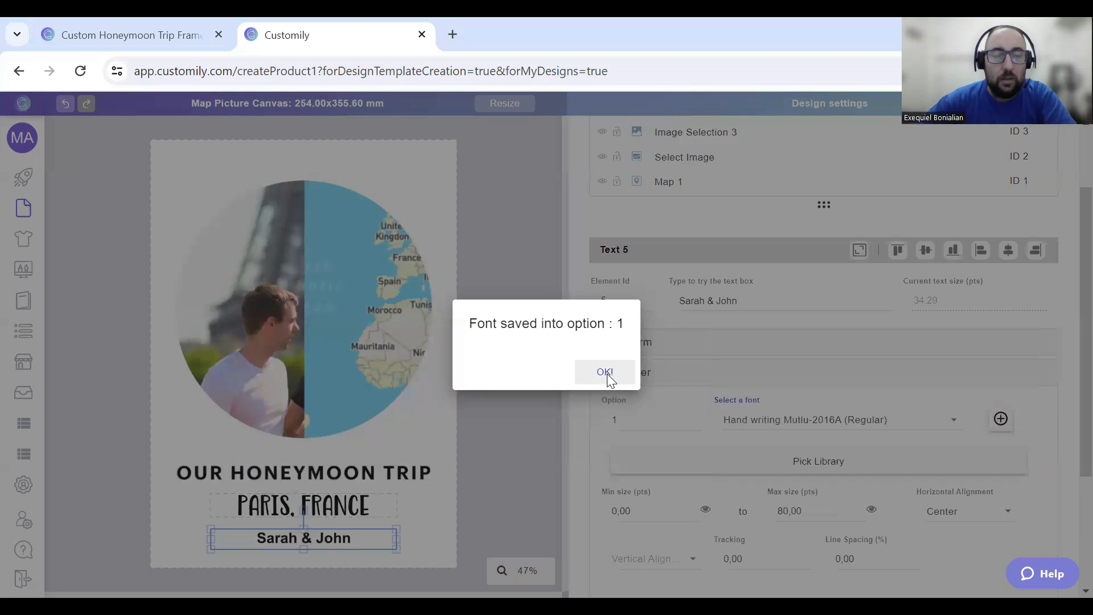
key(Return)
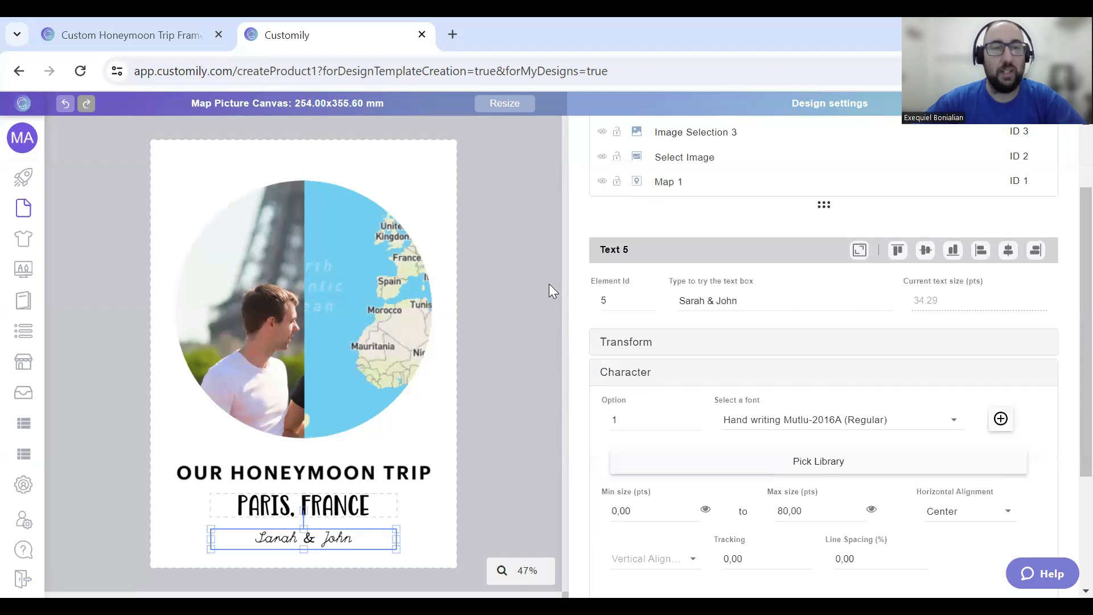
click(519, 233)
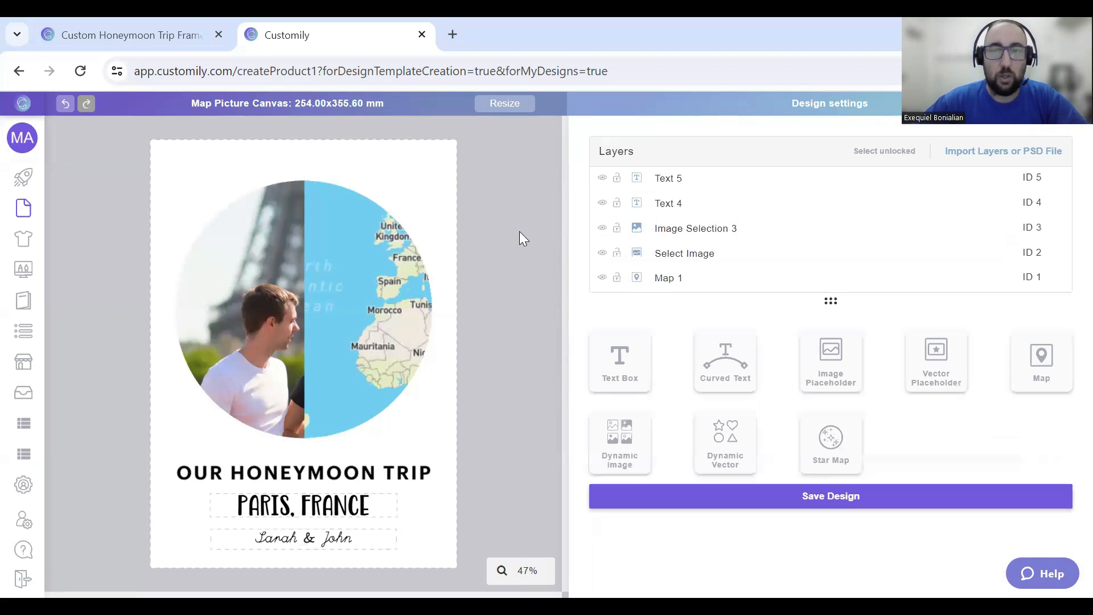
Step: Rename the "Paris, France" text layer as Place and the couple's names text layer as Names
click(667, 211)
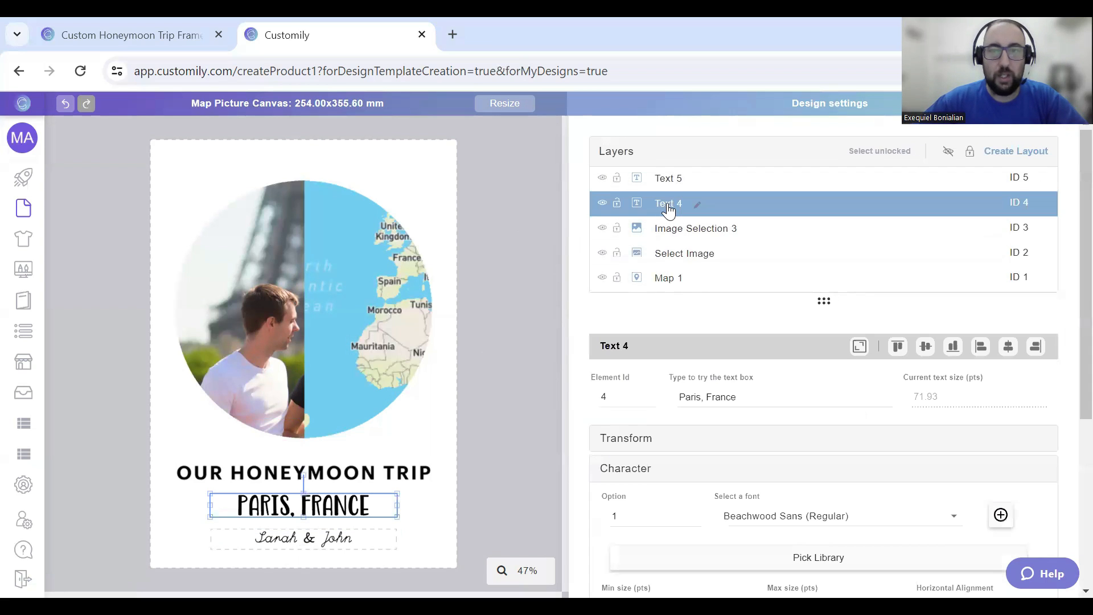
double_click(667, 207)
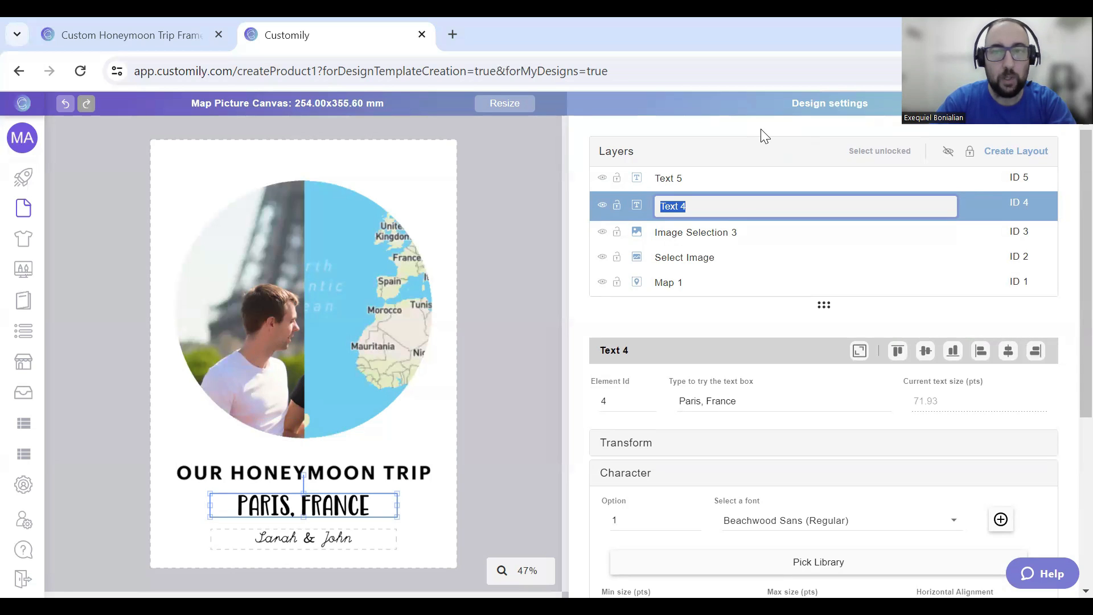
text(Place)
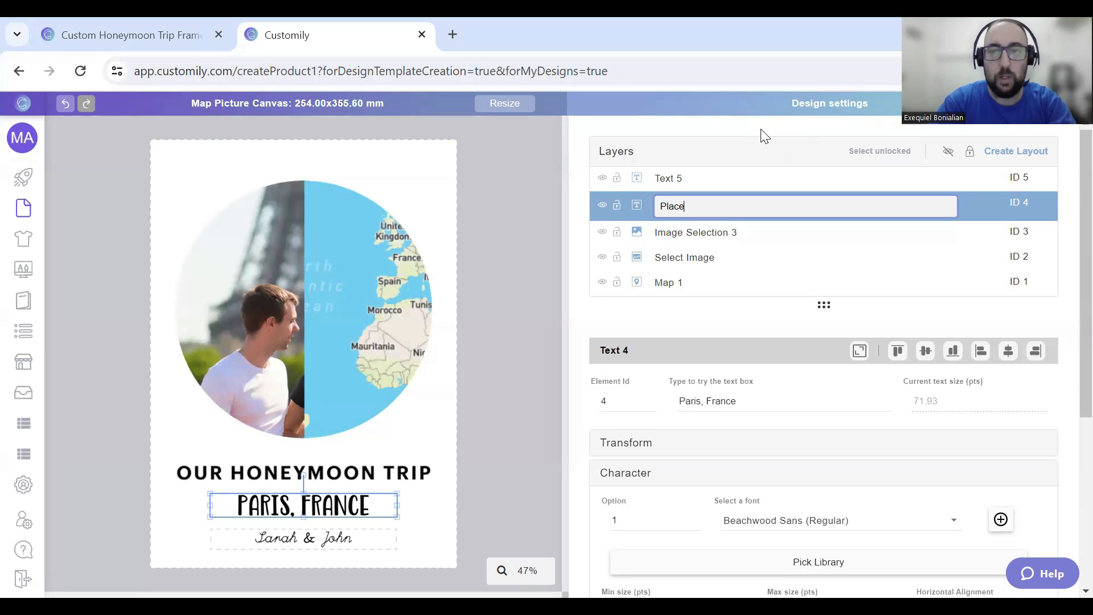
click(675, 179)
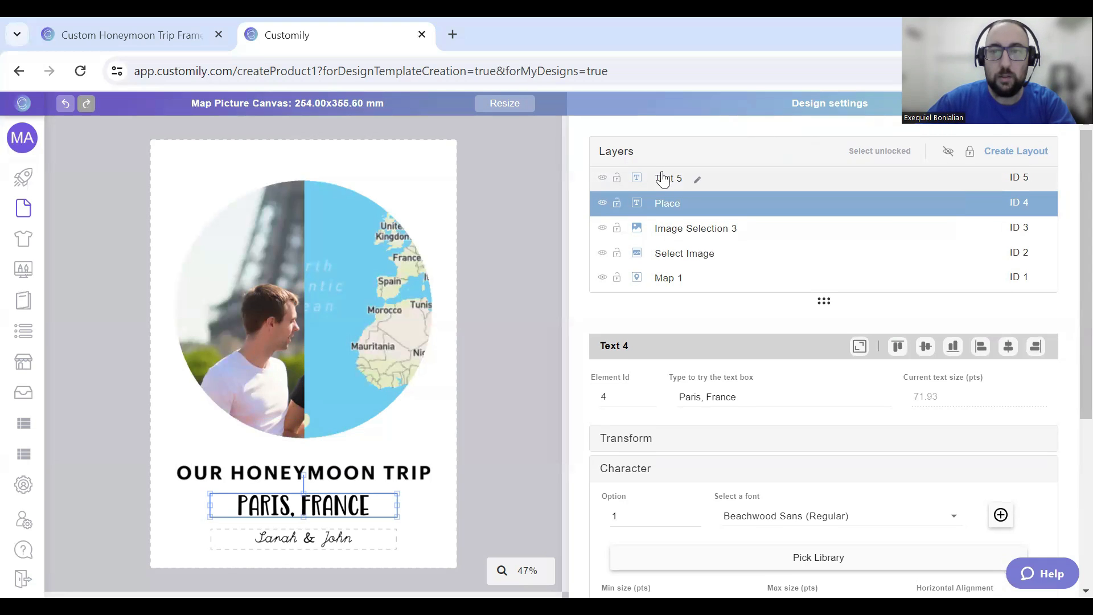
click(672, 178)
double_click(671, 178)
key(ctrl+a)
key(BackSpace)
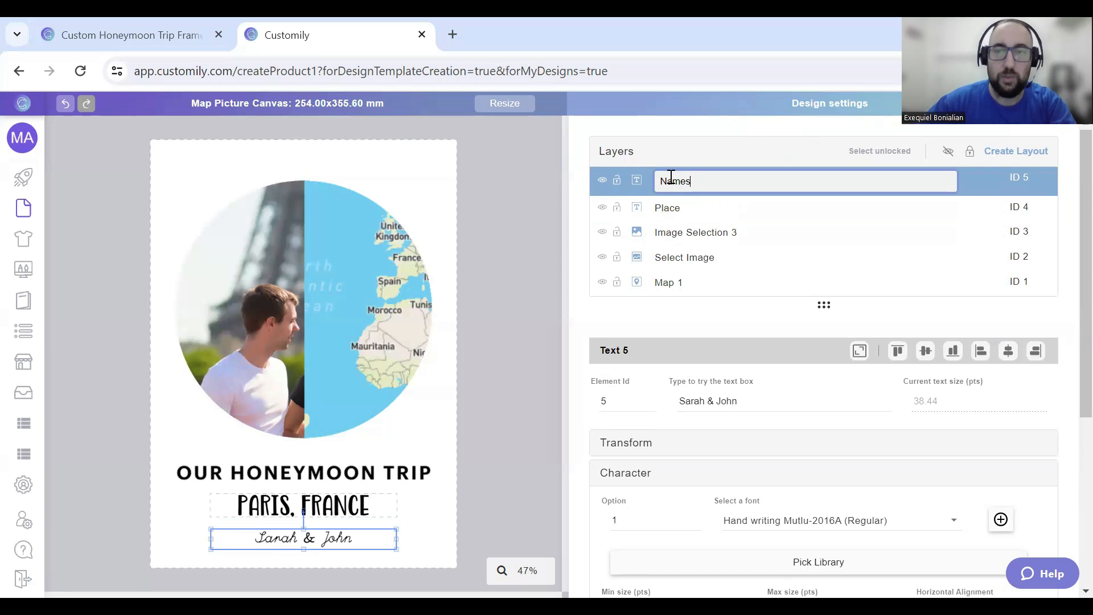
key(Return)
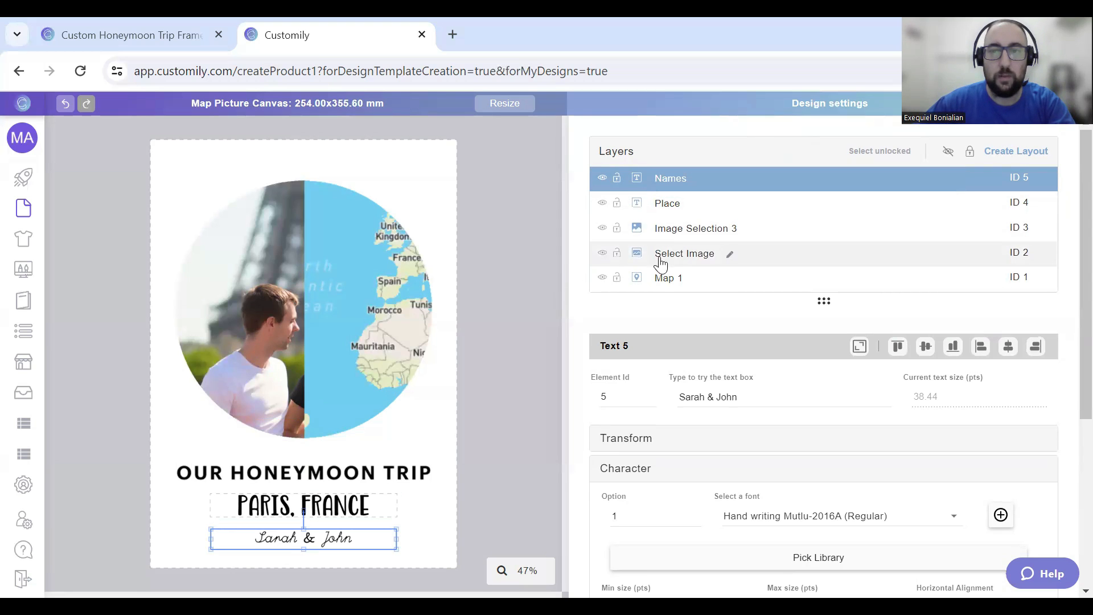
Step: Rename the Image Selection 3 layer as Title
click(705, 231)
click(706, 230)
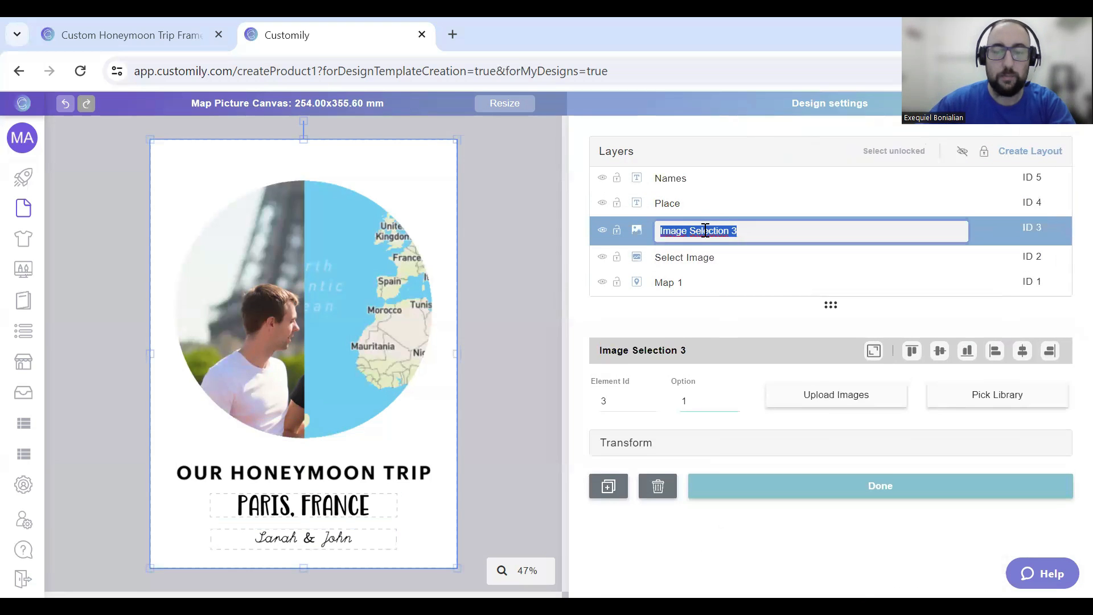
text(title)
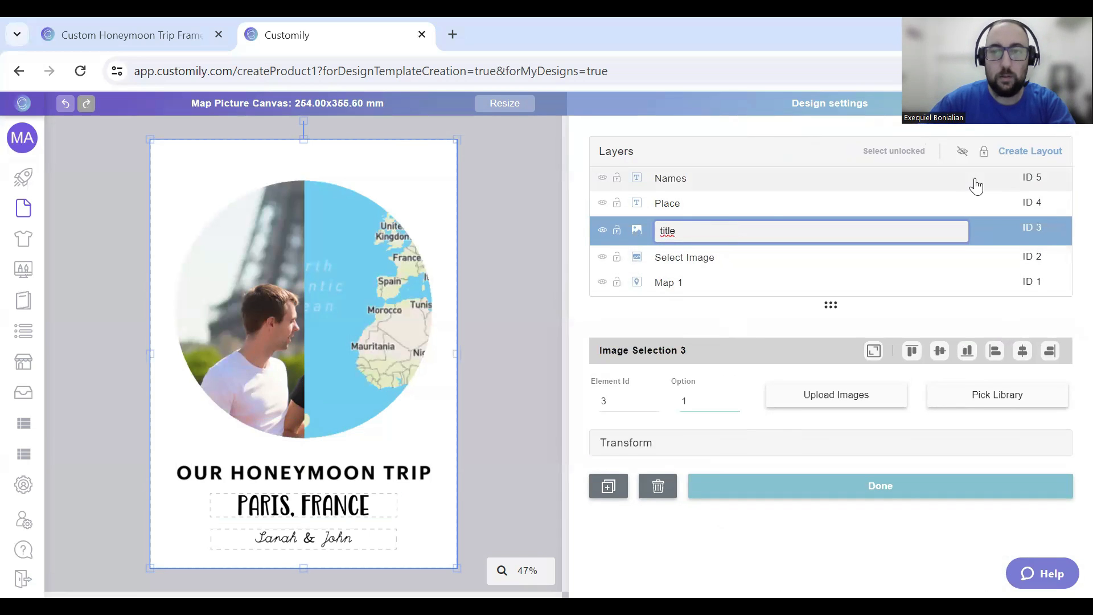
key(Return)
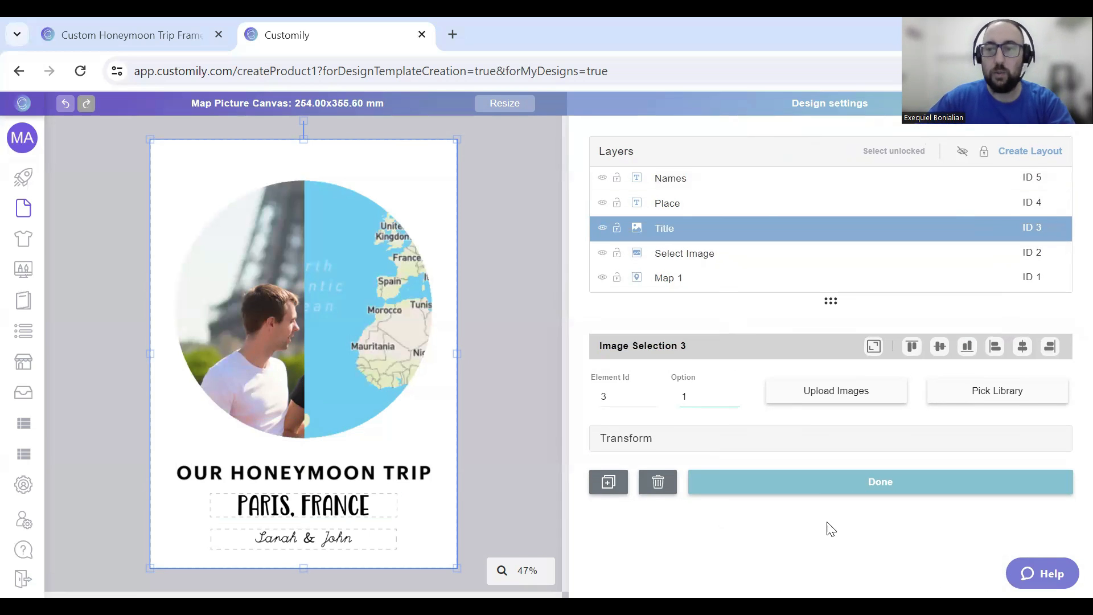
Step: Finish editing the title layer, save the design and dismiss the save confirmation
click(813, 488)
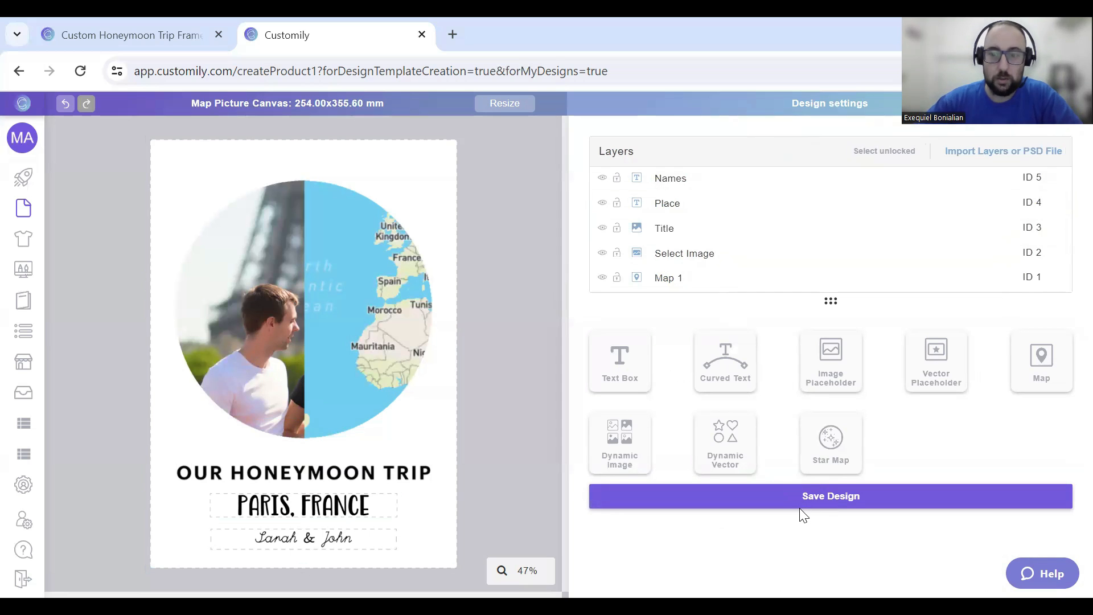
click(799, 499)
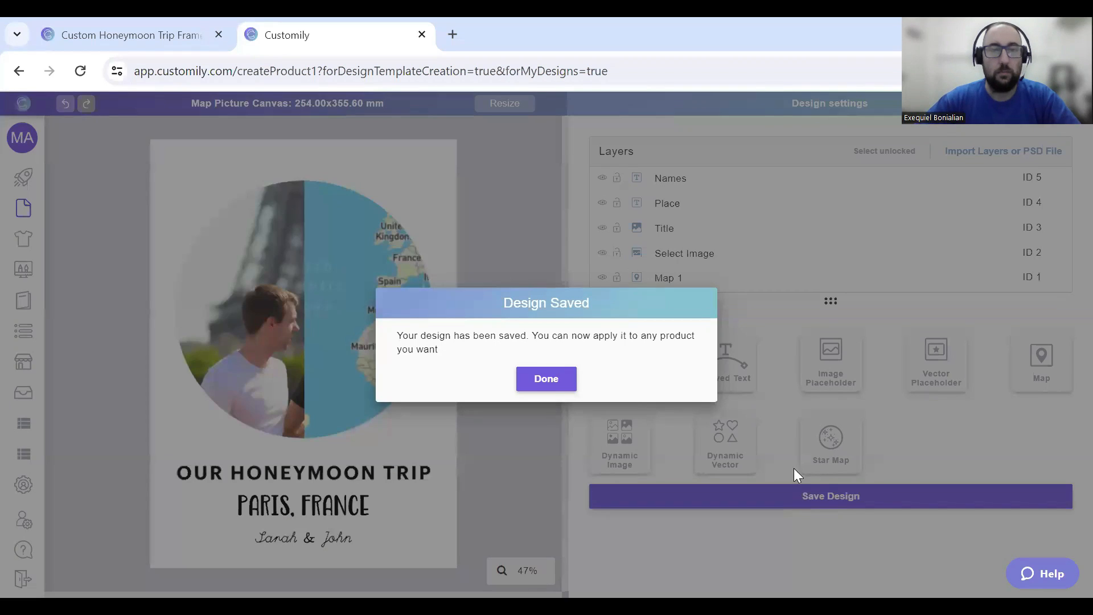
click(565, 381)
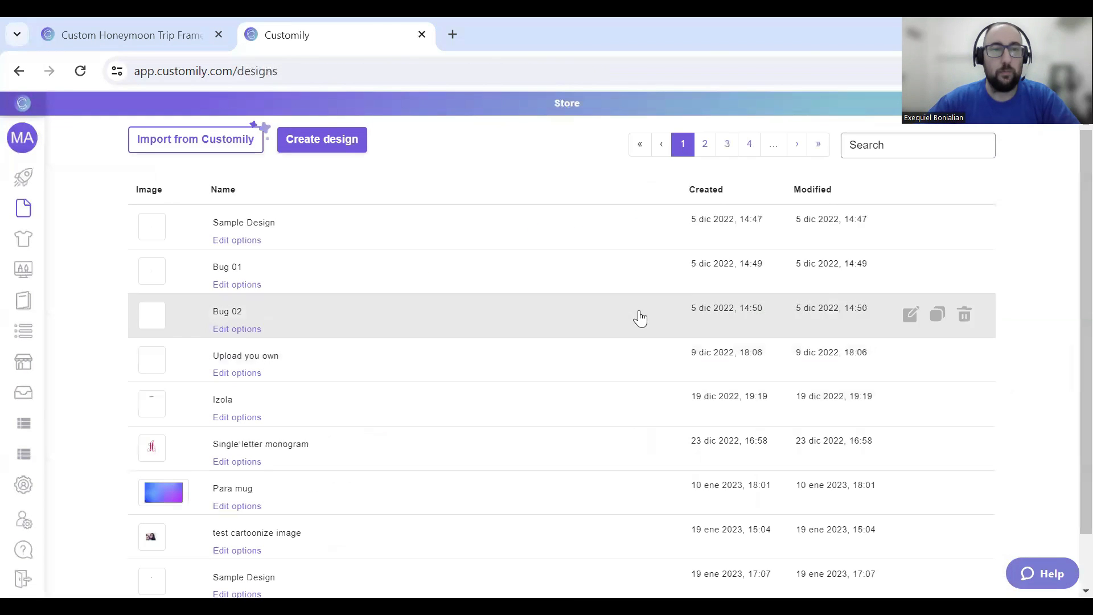
Step: Start creating a new store product using merchOne as the fulfillment provider
click(22, 177)
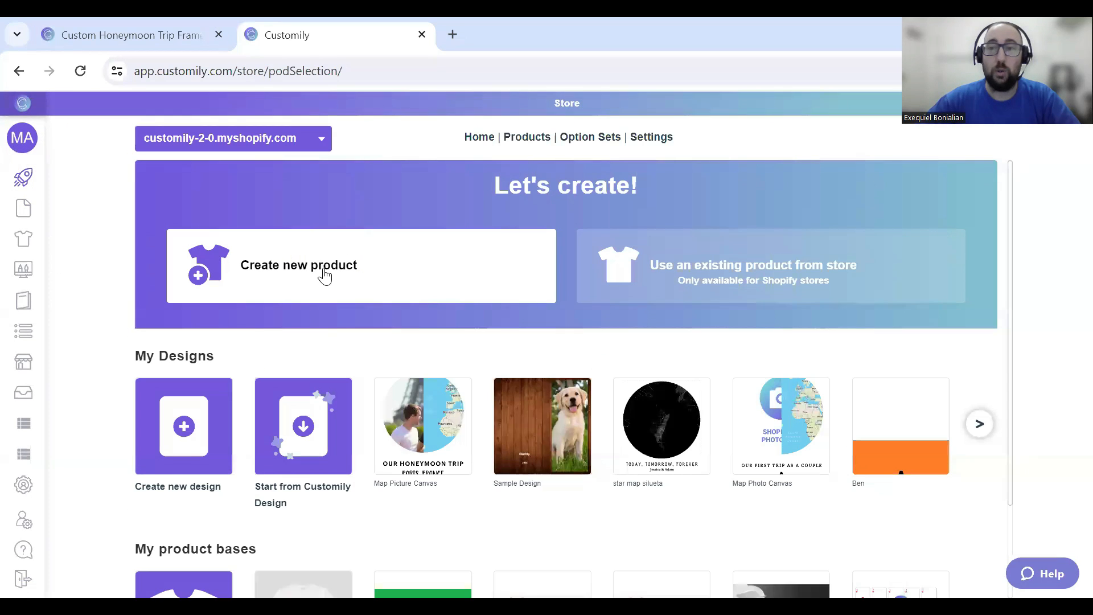
click(325, 275)
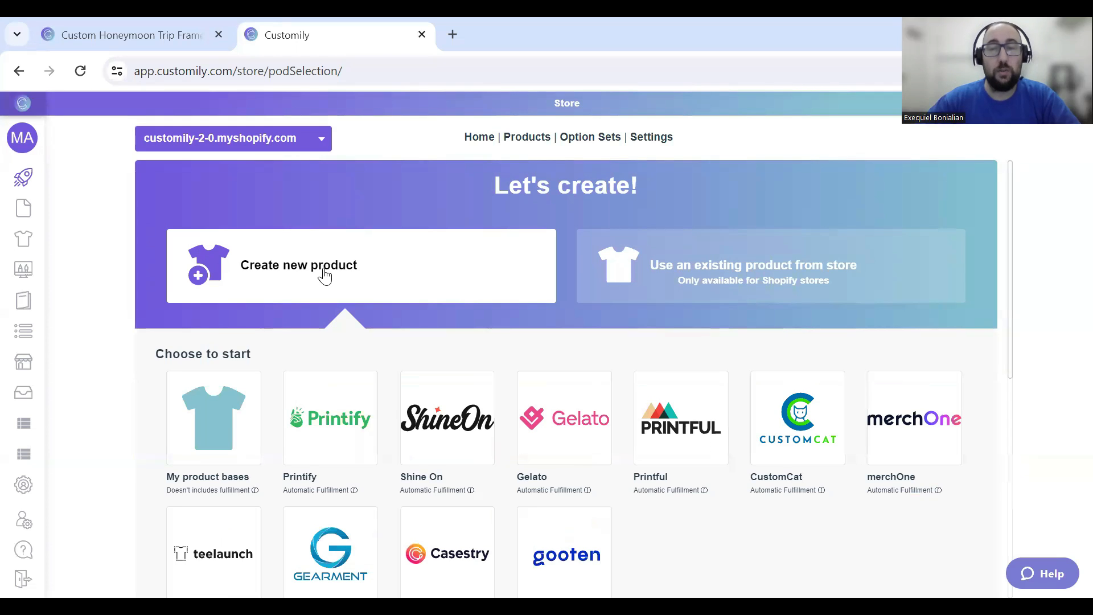
scroll(436, 288, down, 2)
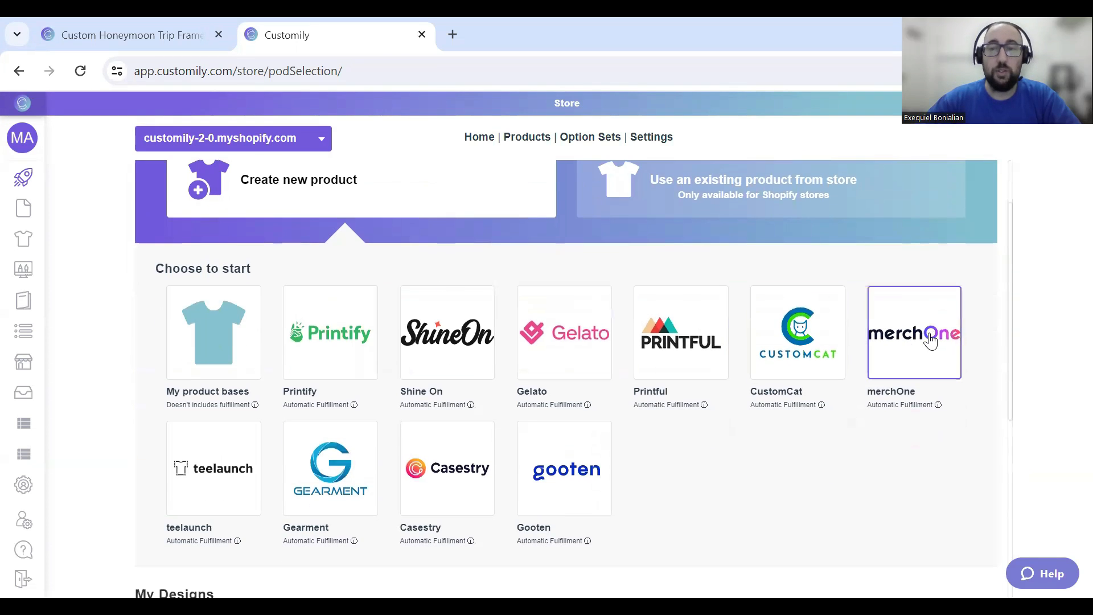
click(937, 334)
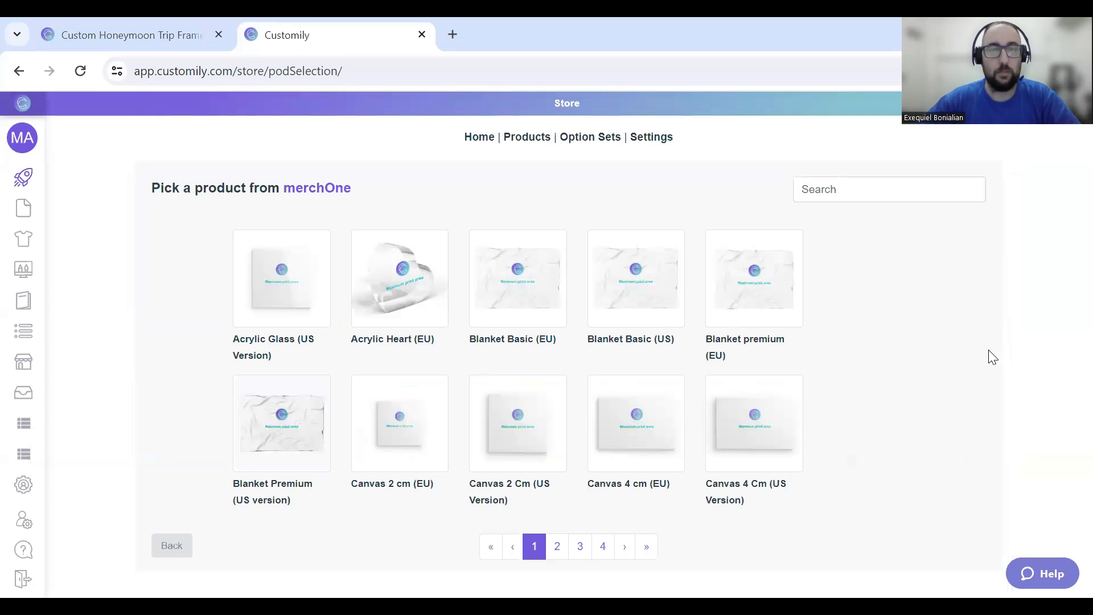
Step: Search the merchOne products for "canvas", choose Framed Canvas (US version) and accept the preselected variants and print area
click(833, 196)
text(canvas)
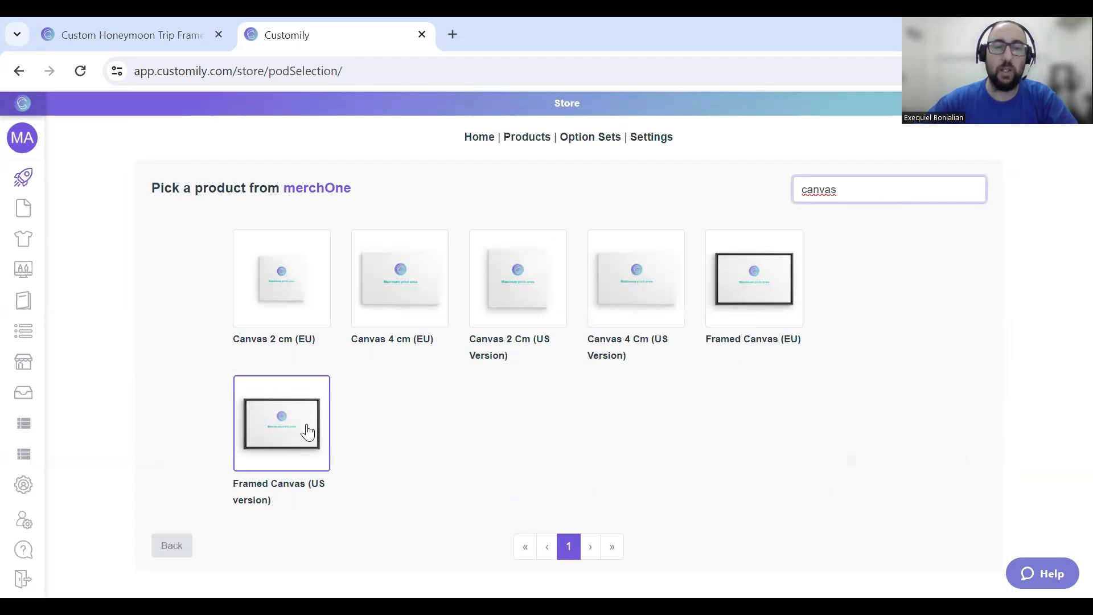
click(307, 432)
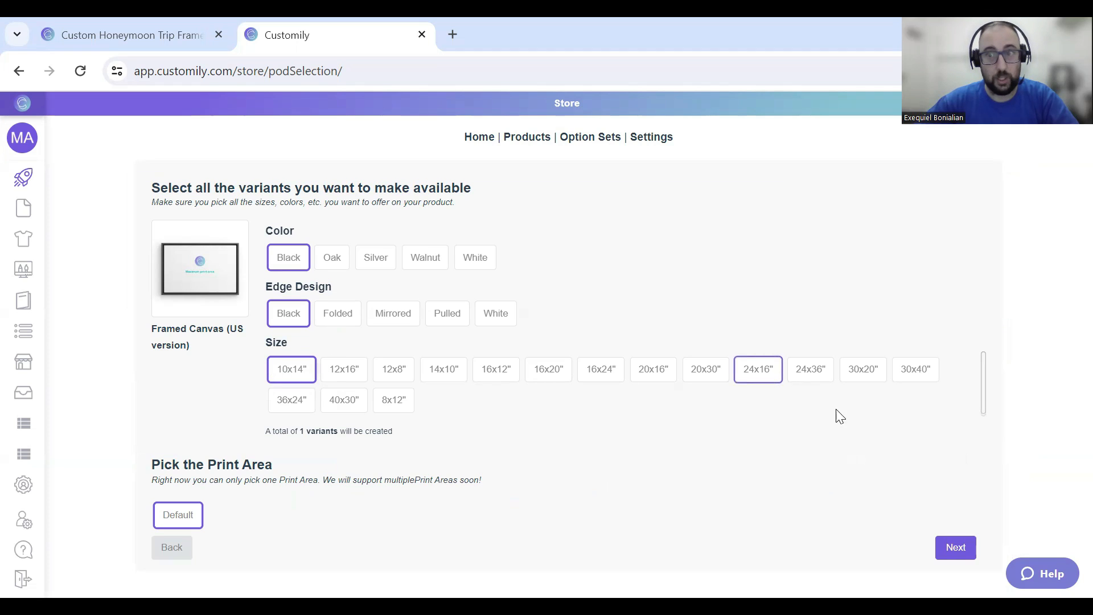
click(955, 549)
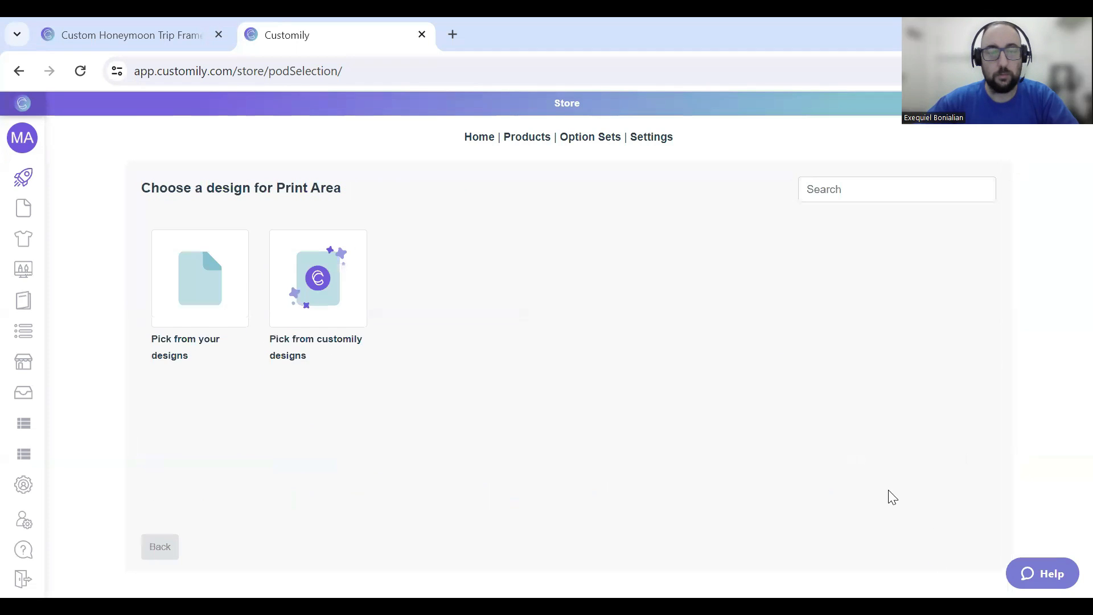
Step: Apply the Map Picture Canvas design from your own designs to the print area and create the product in customily-2-0.myshopify.com
click(199, 312)
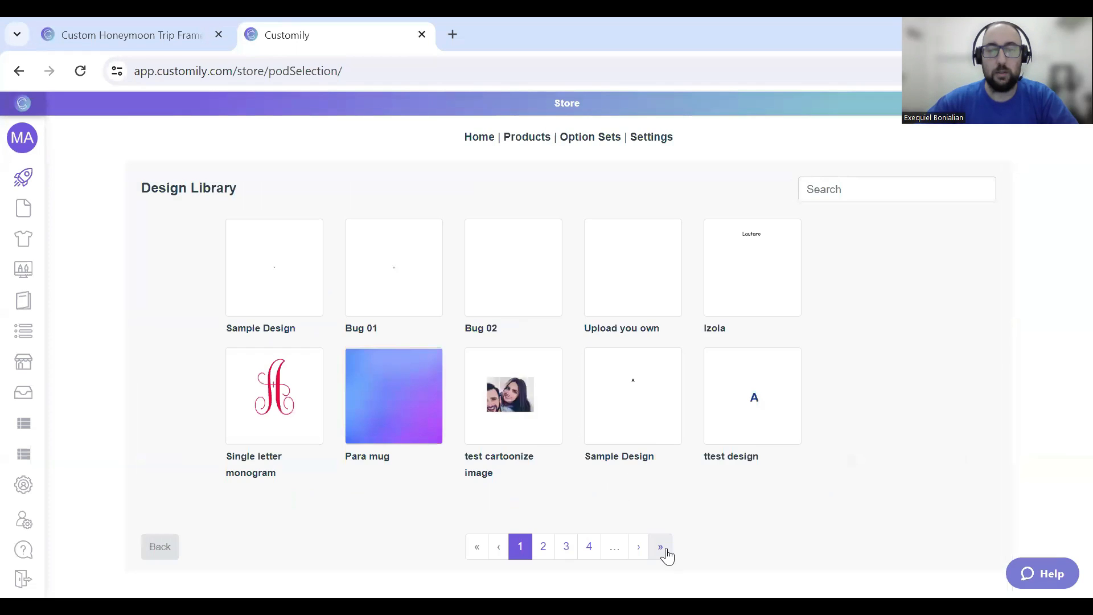
click(665, 551)
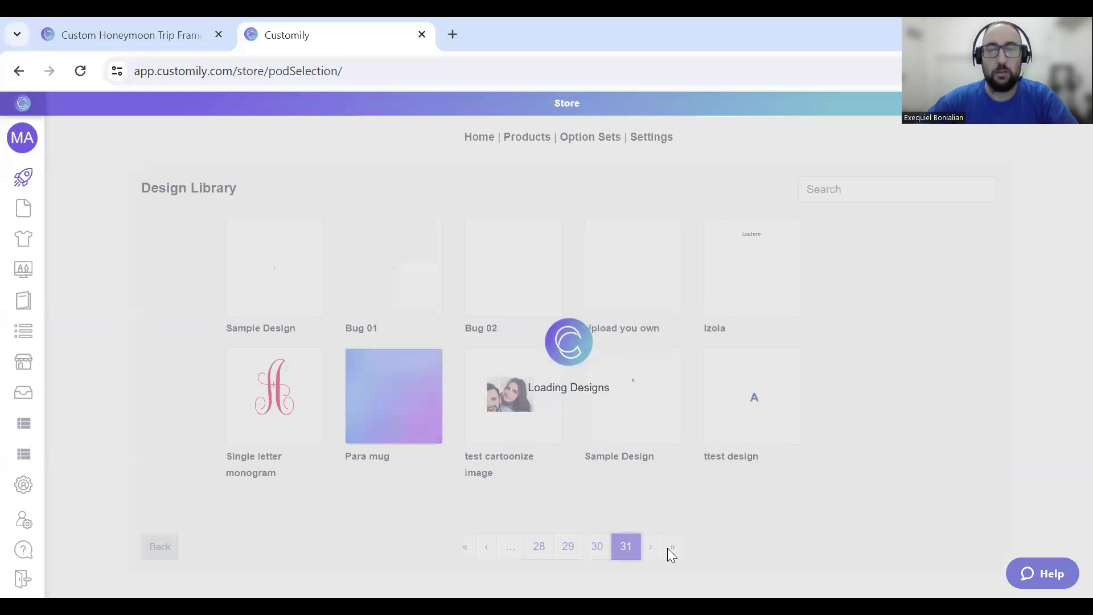
click(411, 261)
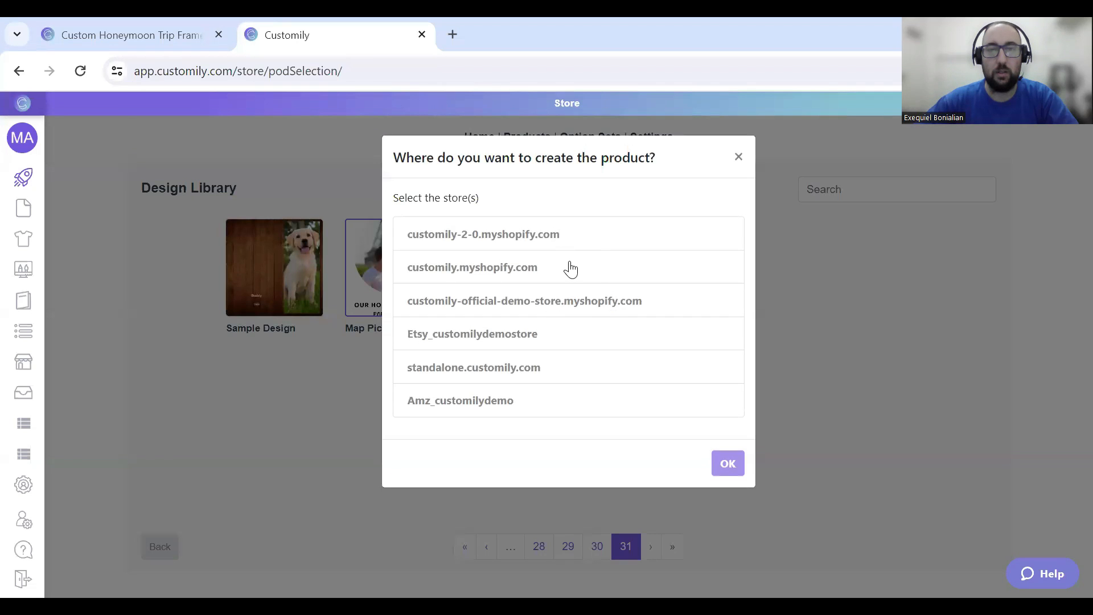
click(570, 268)
click(541, 240)
click(729, 464)
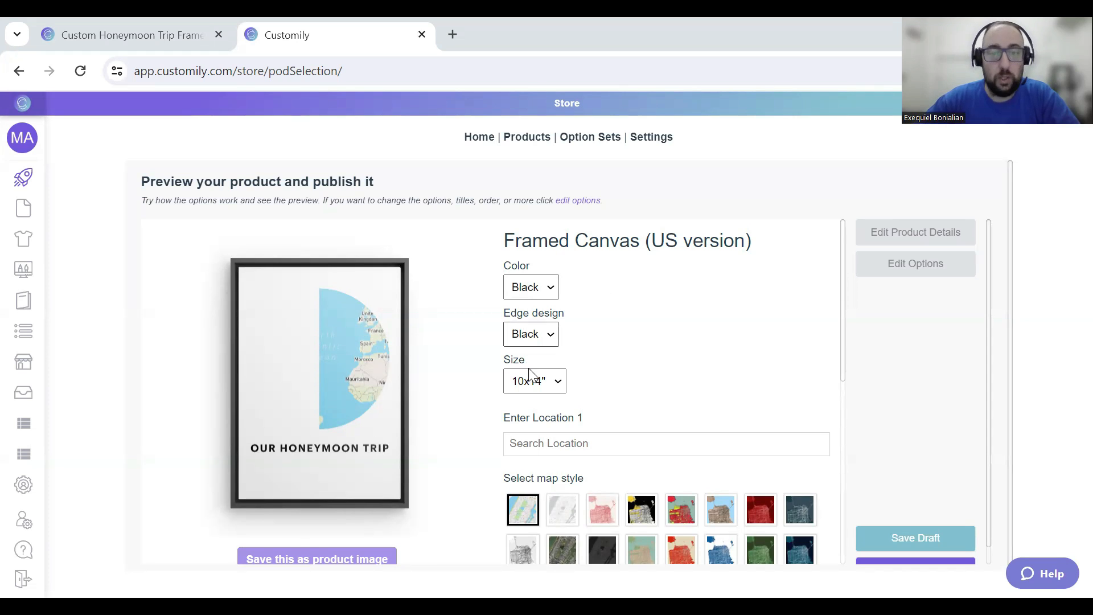
Step: Set the map location in the product preview to Paris, France, adjusting the map zoom around the city
click(561, 453)
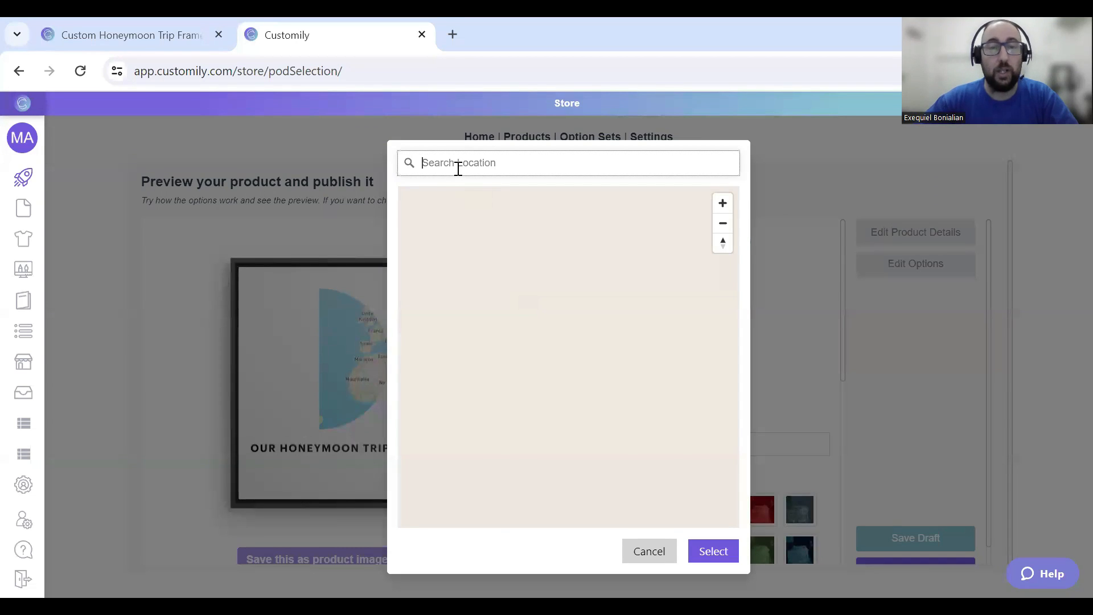
text(Paris)
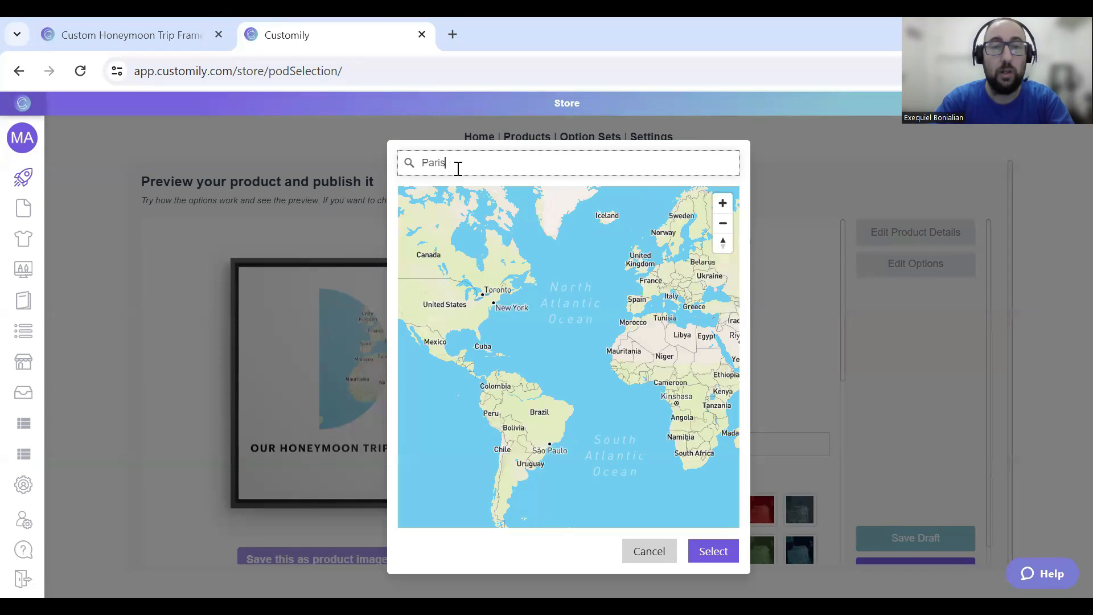
click(581, 210)
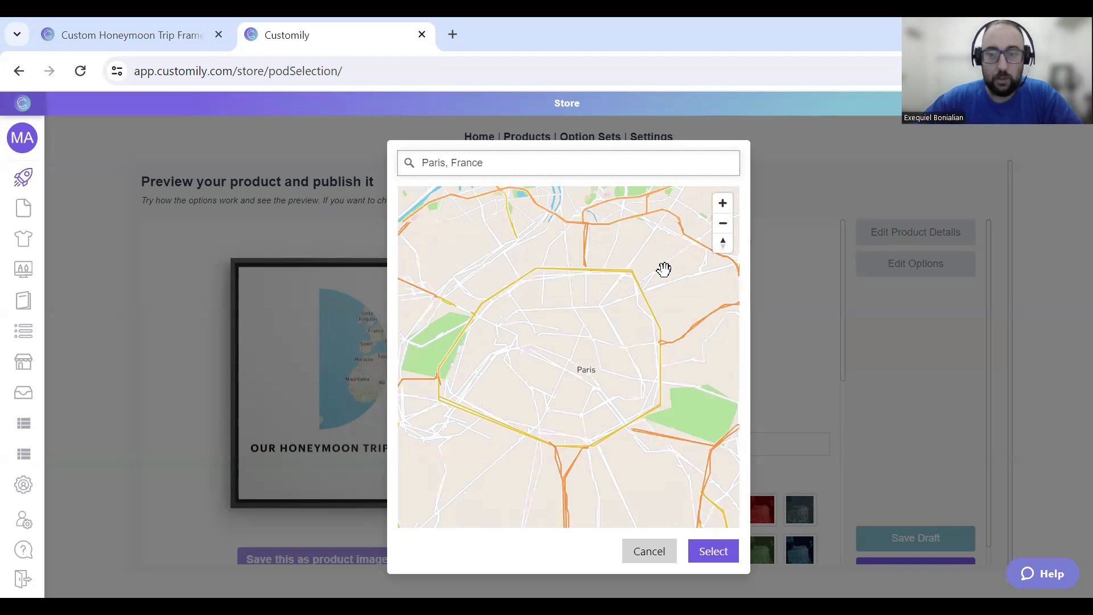
click(721, 206)
click(723, 228)
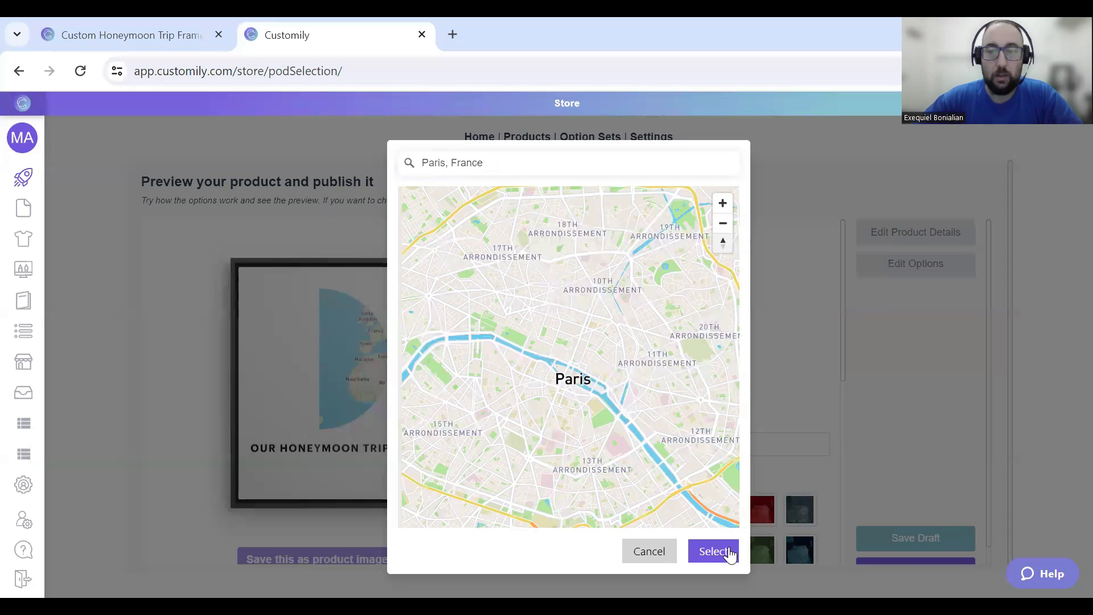
click(714, 551)
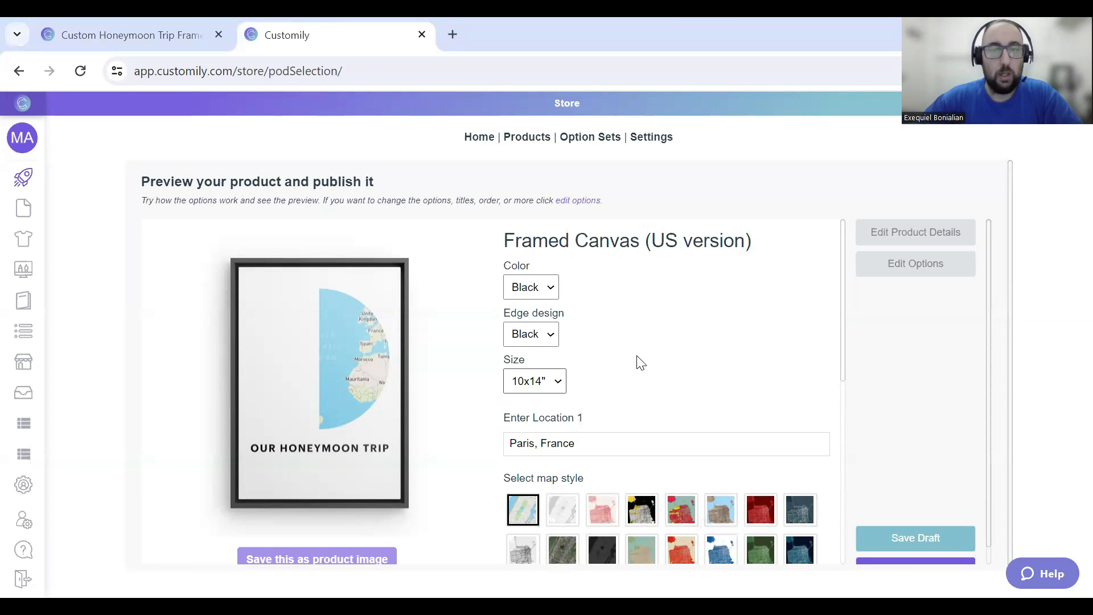
Step: Try the Romantic map style and settle on Monochrome - White for the preview map
scroll(639, 361, down, 3)
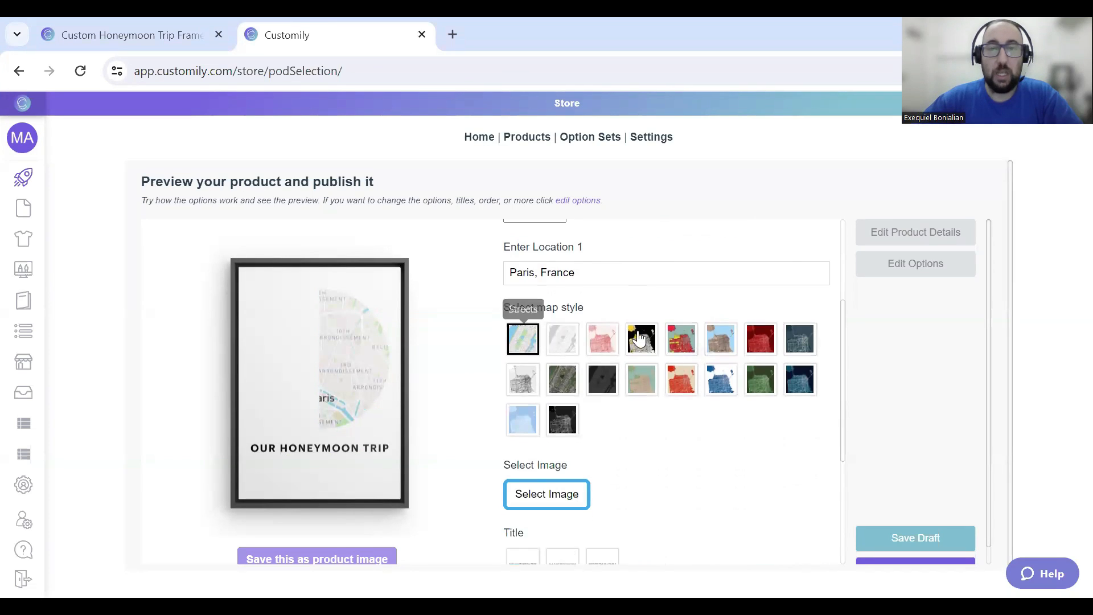
click(605, 342)
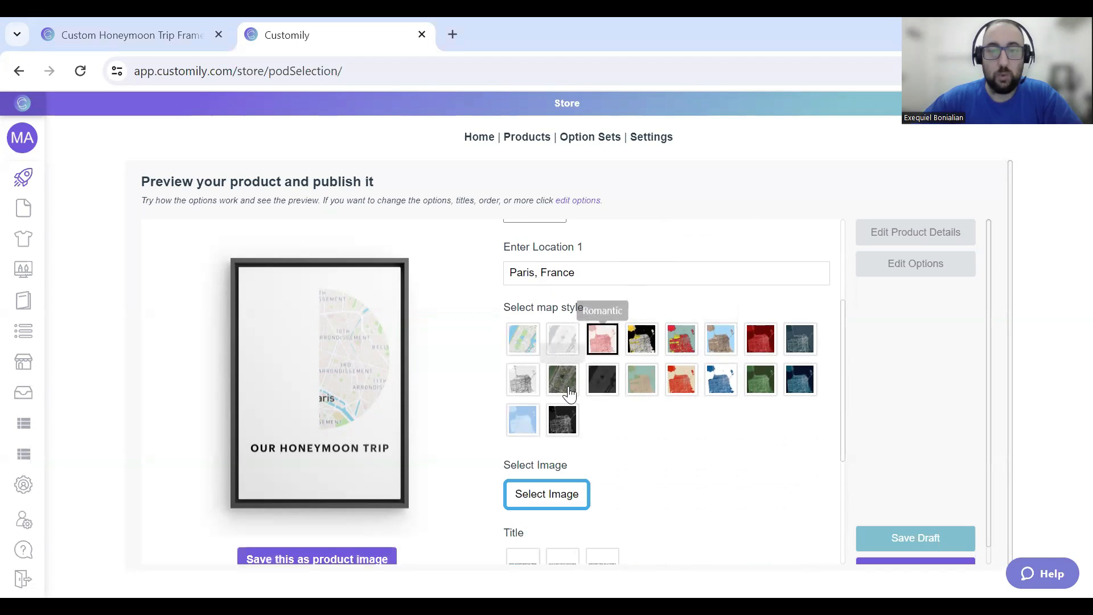
click(531, 380)
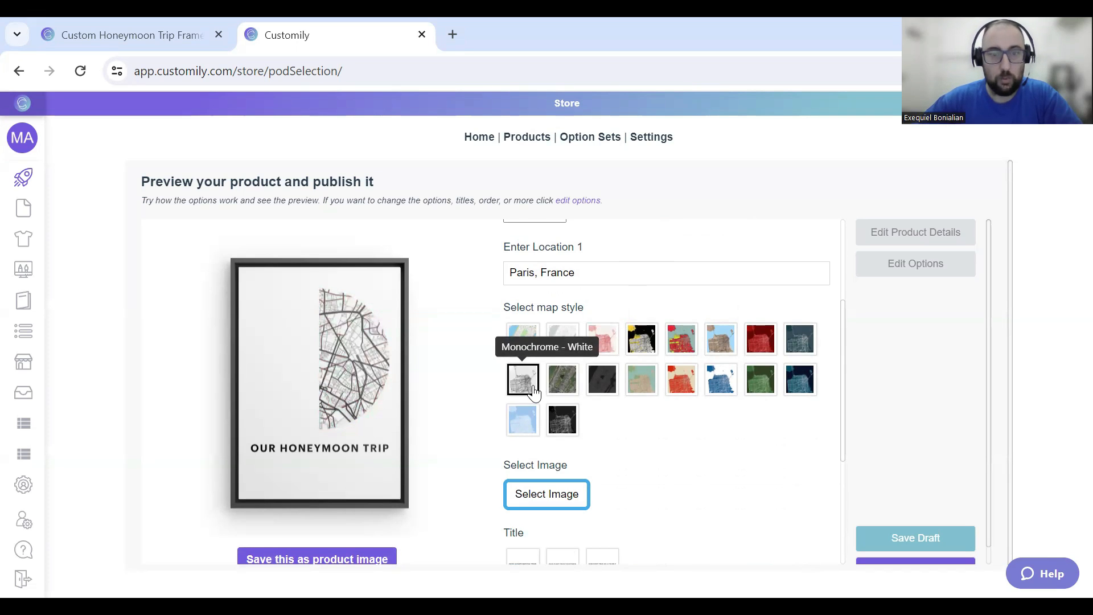
Step: Upload the image file 9 from the downloads folder as the customer photo in the product preview
scroll(533, 398, down, 2)
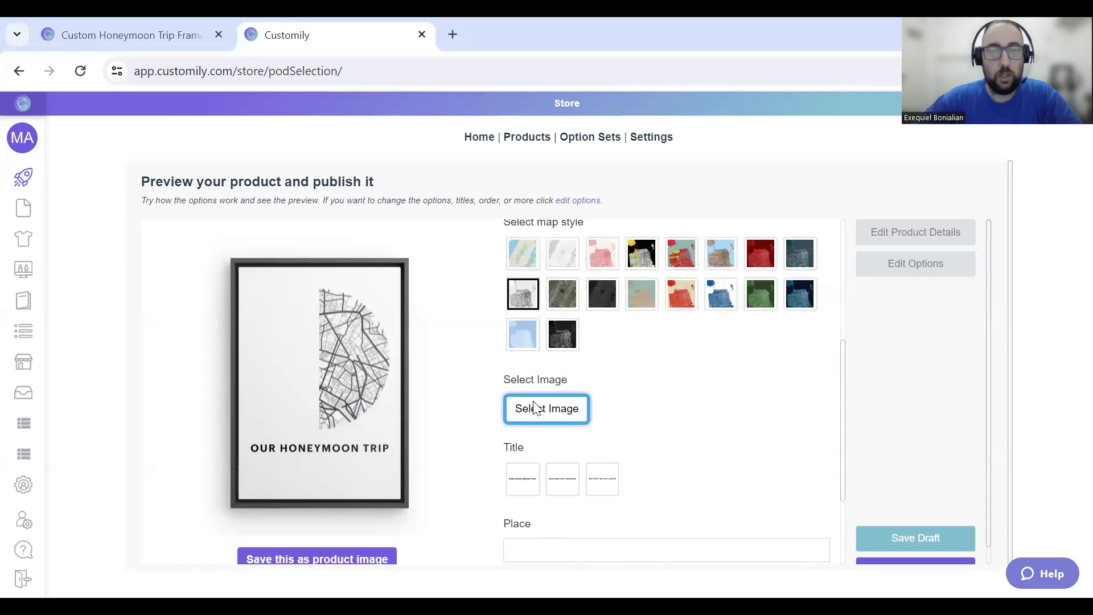
click(535, 408)
scroll(432, 353, down, 3)
click(375, 370)
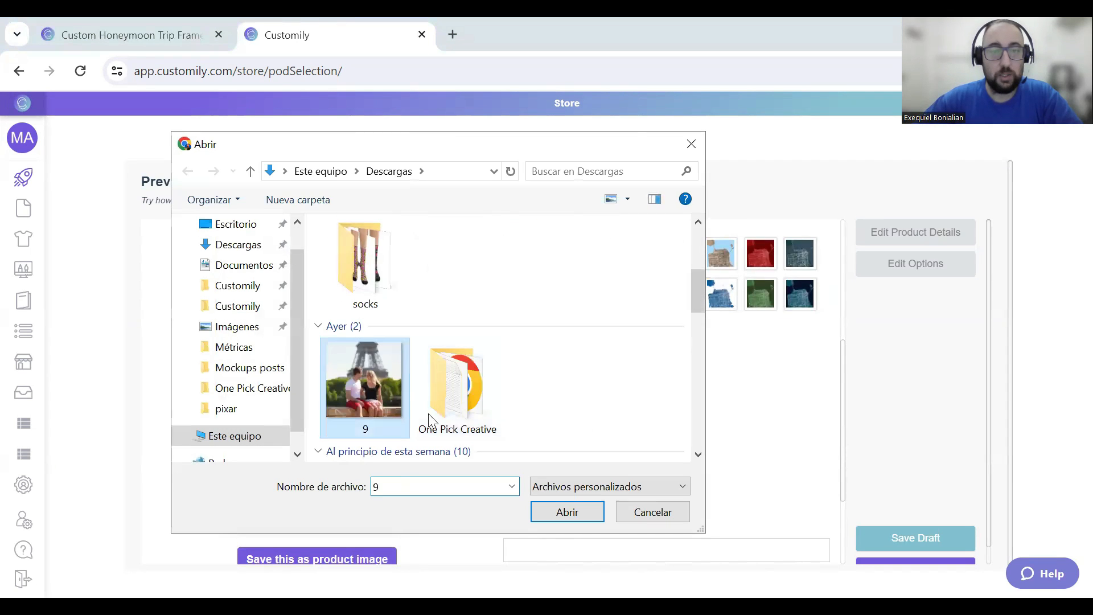
click(566, 511)
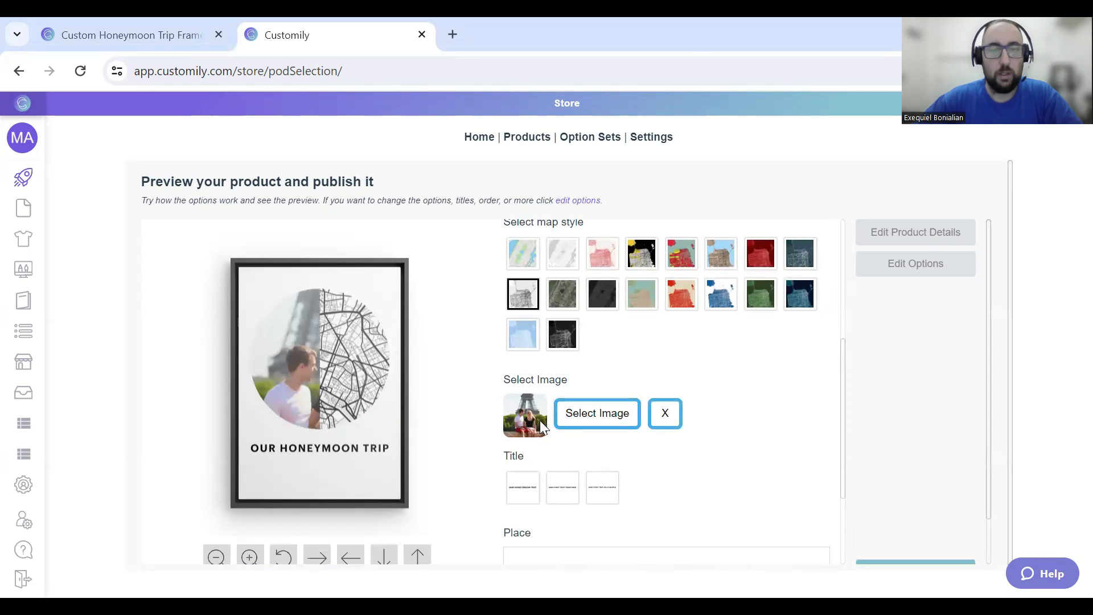
Step: Shrink the customer photo in the preview and reposition it so the couple fits inside the photo half of the circle
click(279, 347)
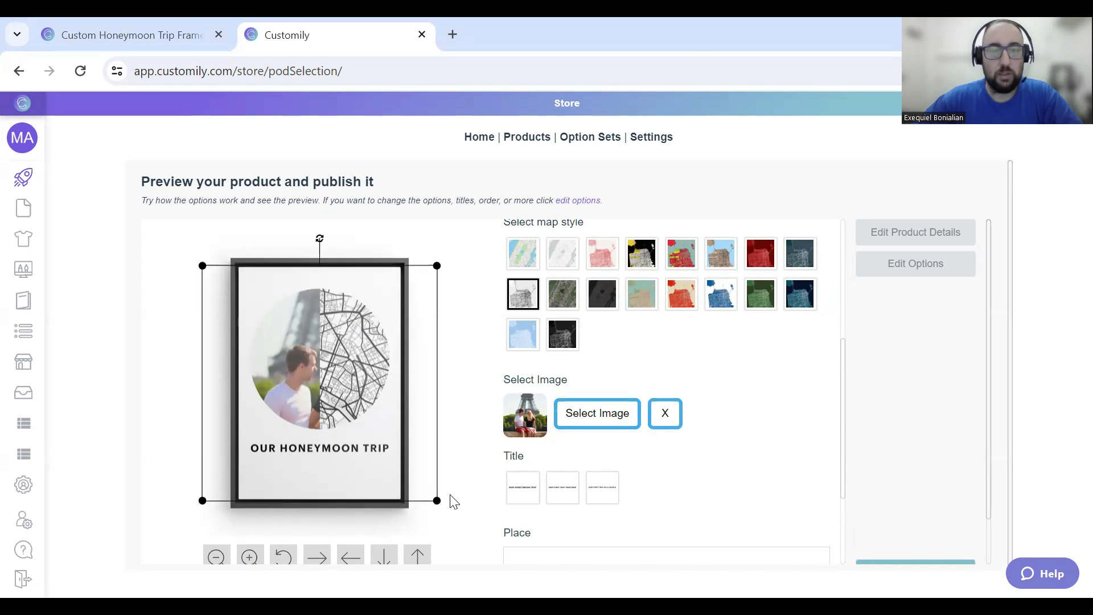
drag(437, 501, 400, 464)
drag(274, 392, 249, 360)
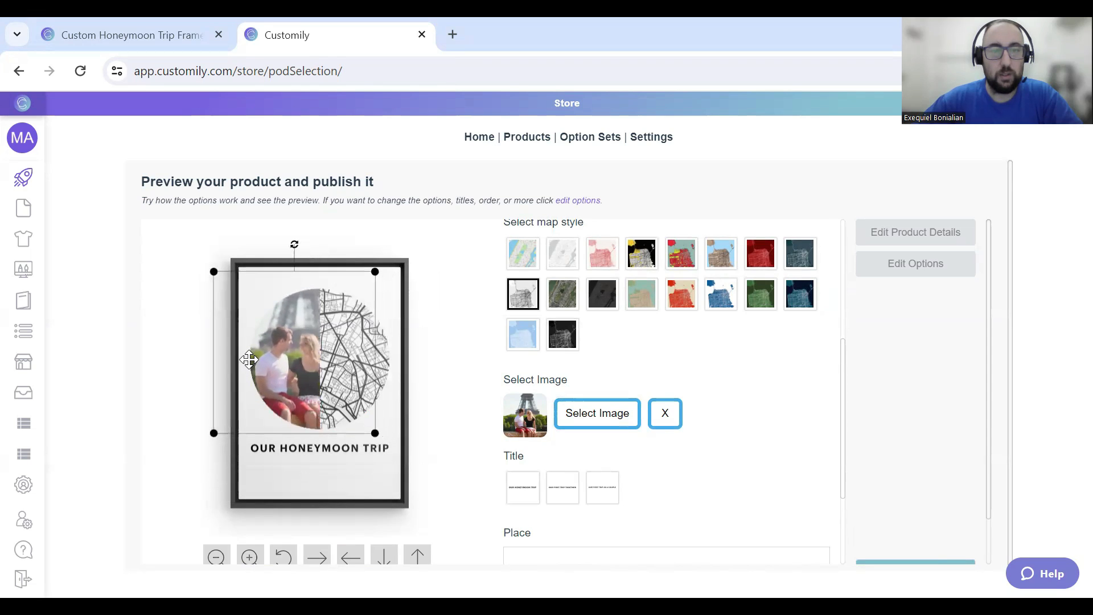
drag(375, 272, 365, 281)
drag(303, 329, 305, 335)
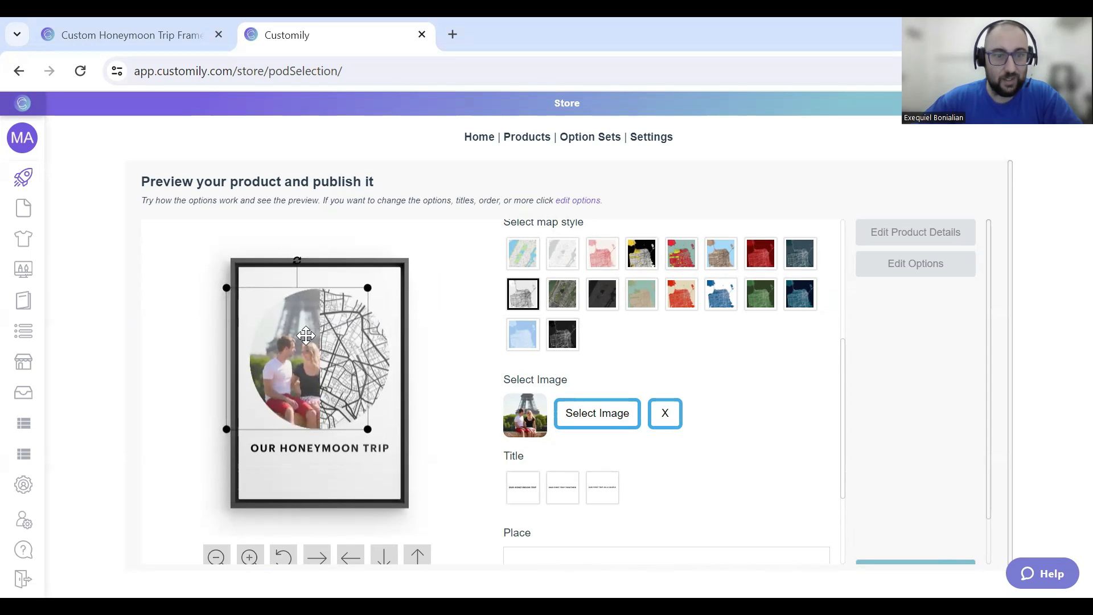
click(310, 296)
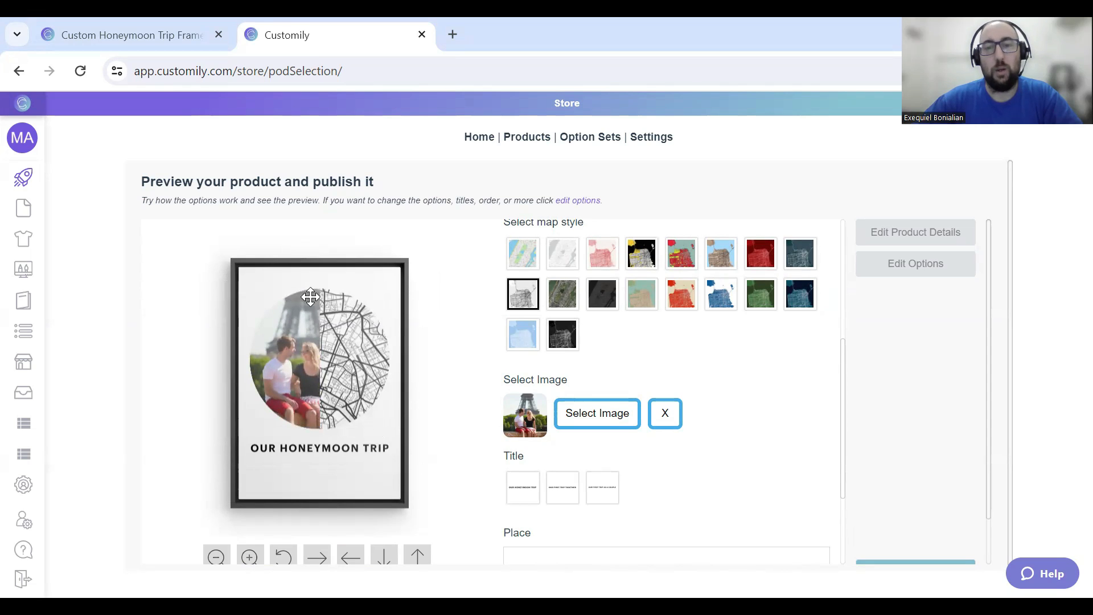
Step: Try the Our Honeymoon Trip title in the product preview and switch it to Our First Trip Together
scroll(754, 395, down, 3)
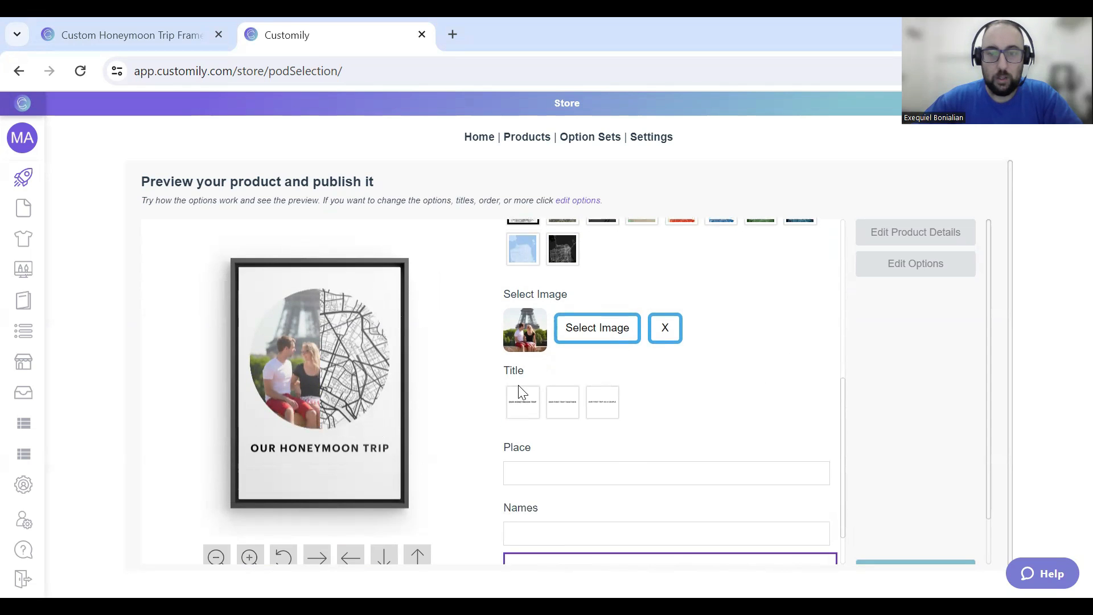
scroll(540, 382, down, 1)
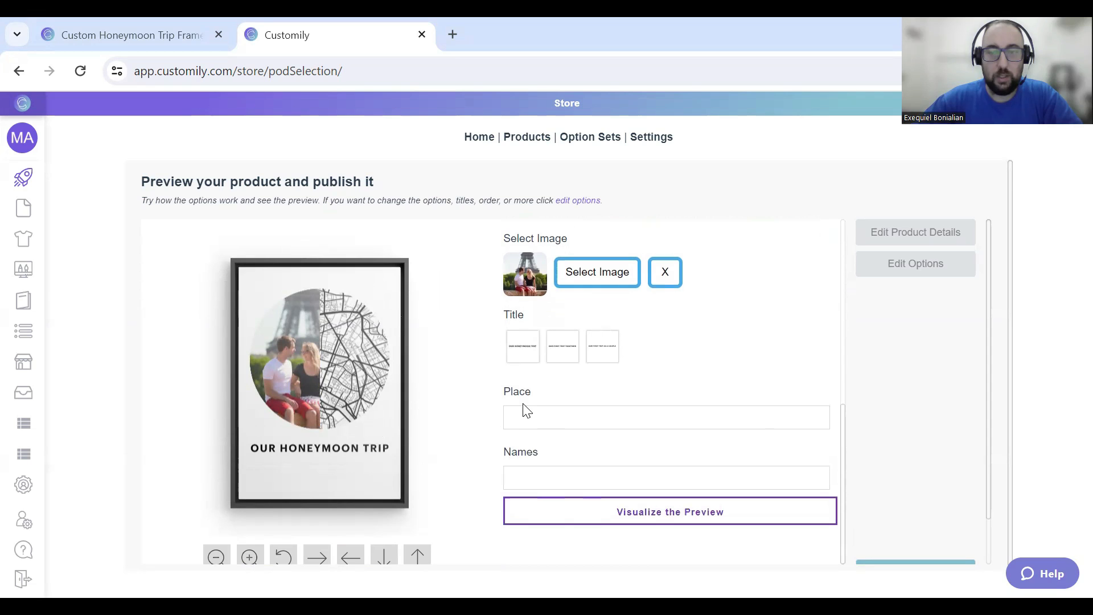
click(540, 351)
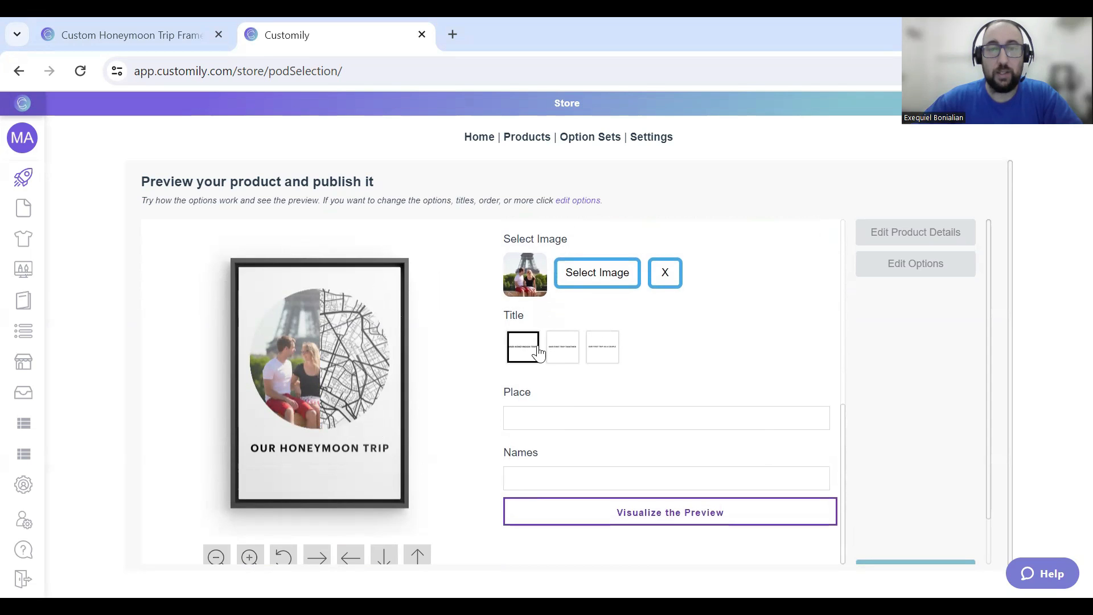
click(582, 356)
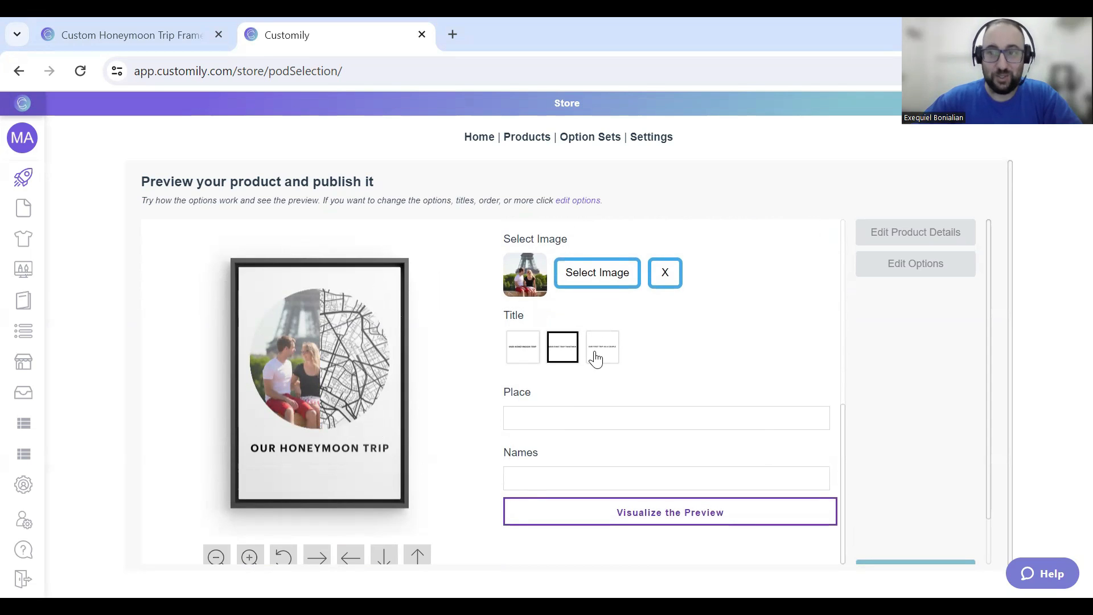
Step: Set the preview's place text to Paris, France and fill in the couple's names from the saved two-name suggestion
click(538, 426)
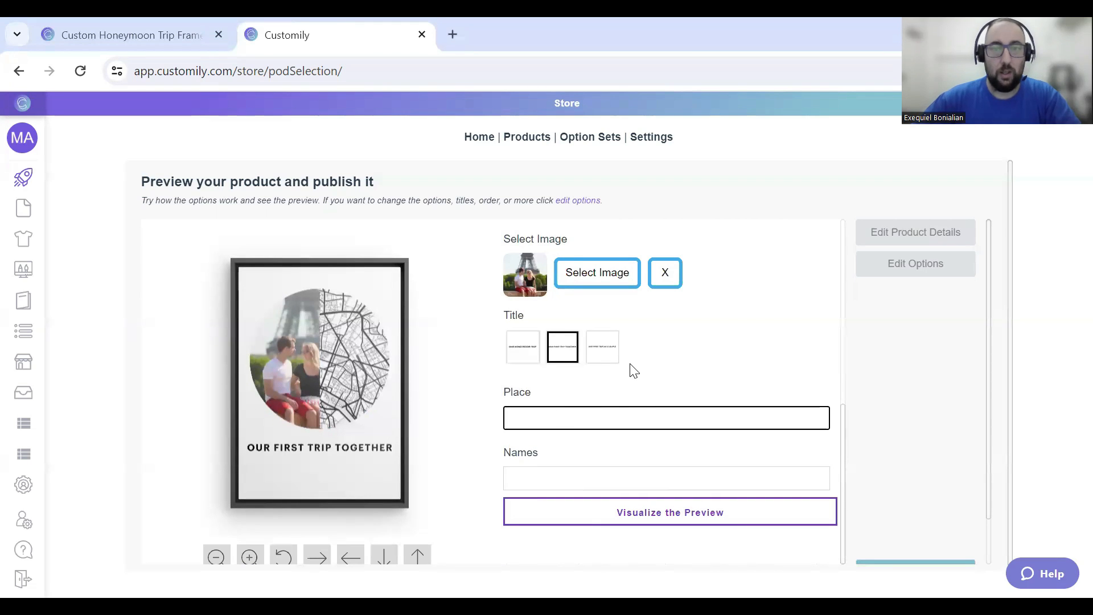
text(Paris, France)
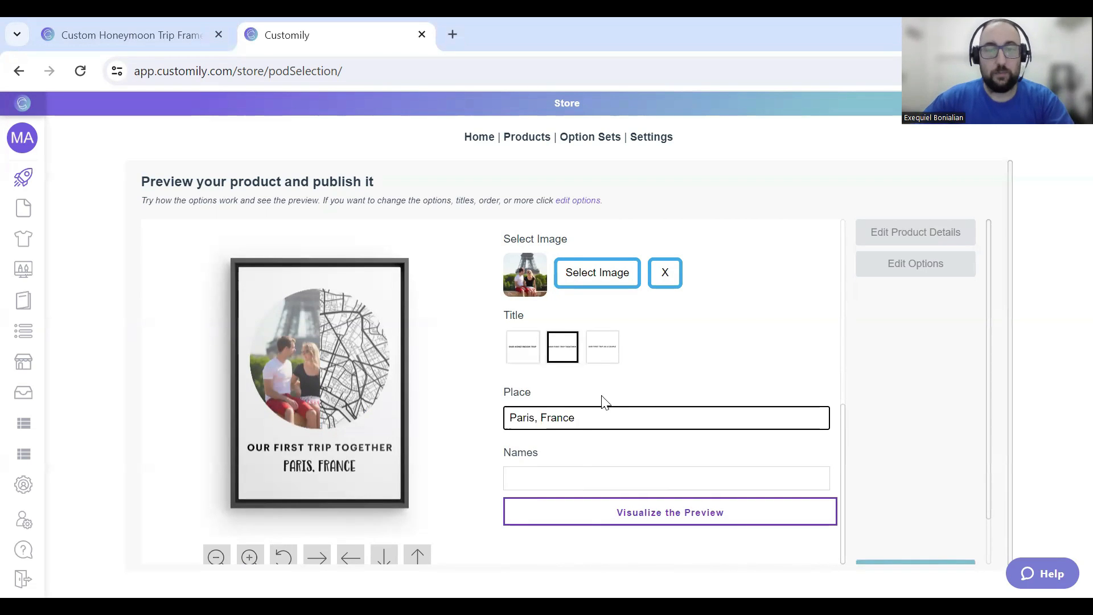
click(573, 470)
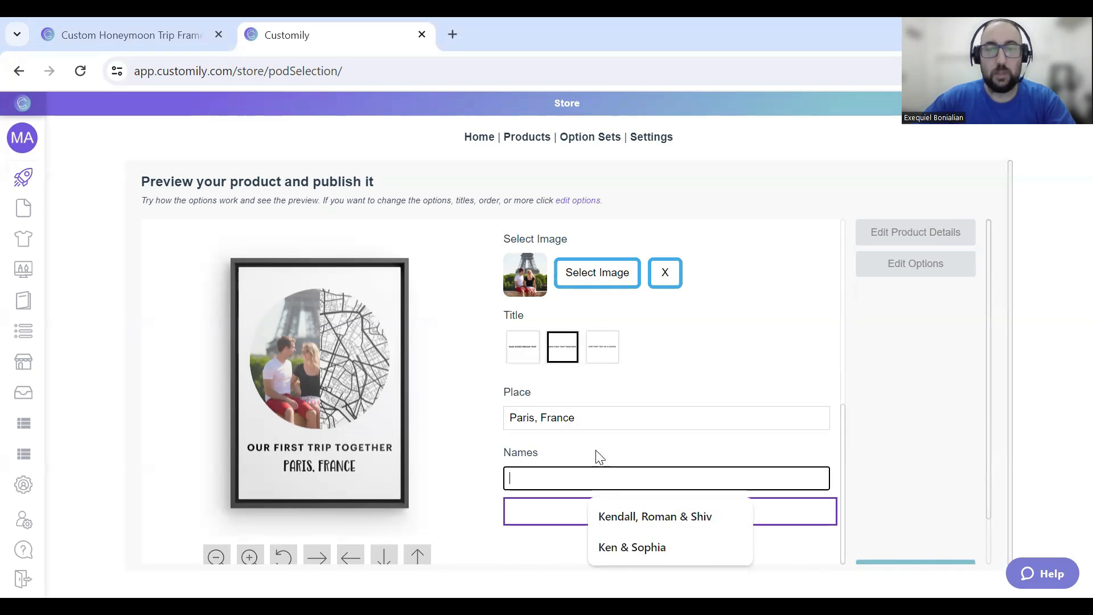
click(629, 548)
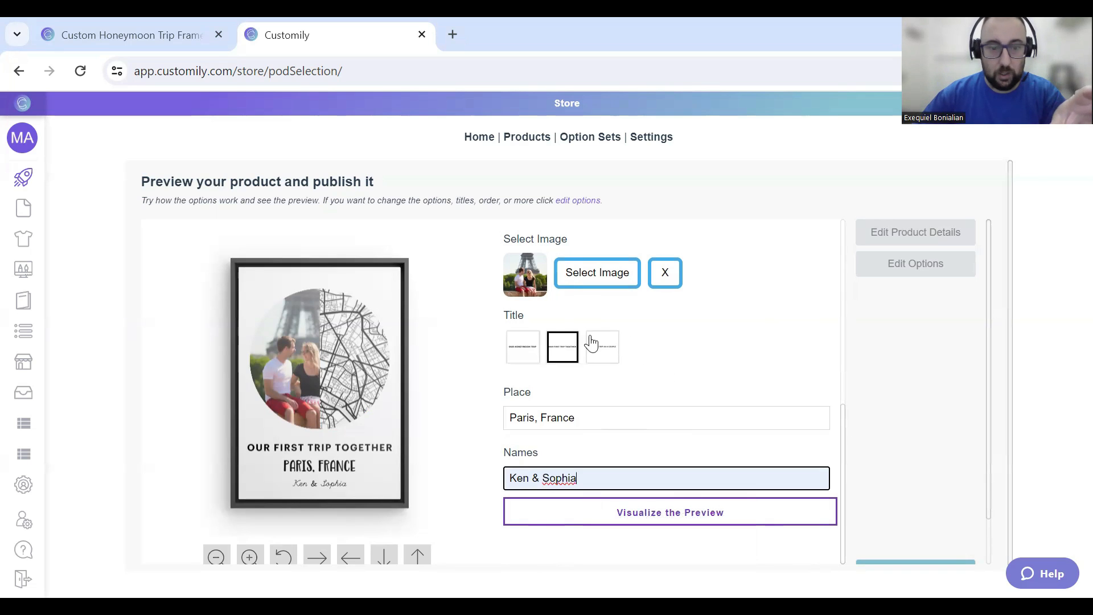
Step: Set the preview title to Our Honeymoon Trip and save the current preview as the product image
click(524, 348)
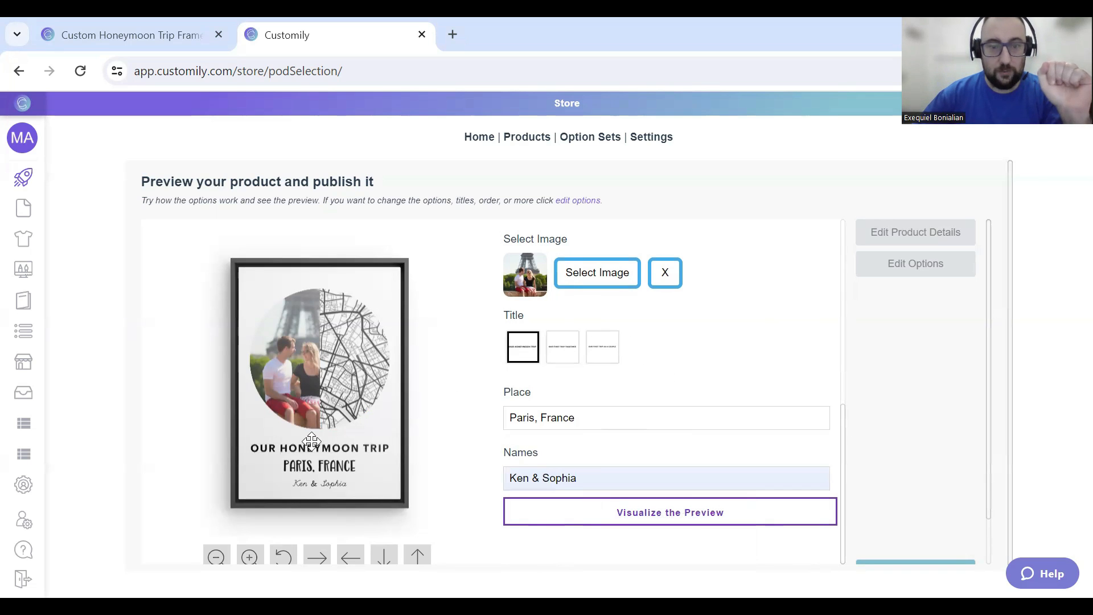
scroll(405, 359, down, 2)
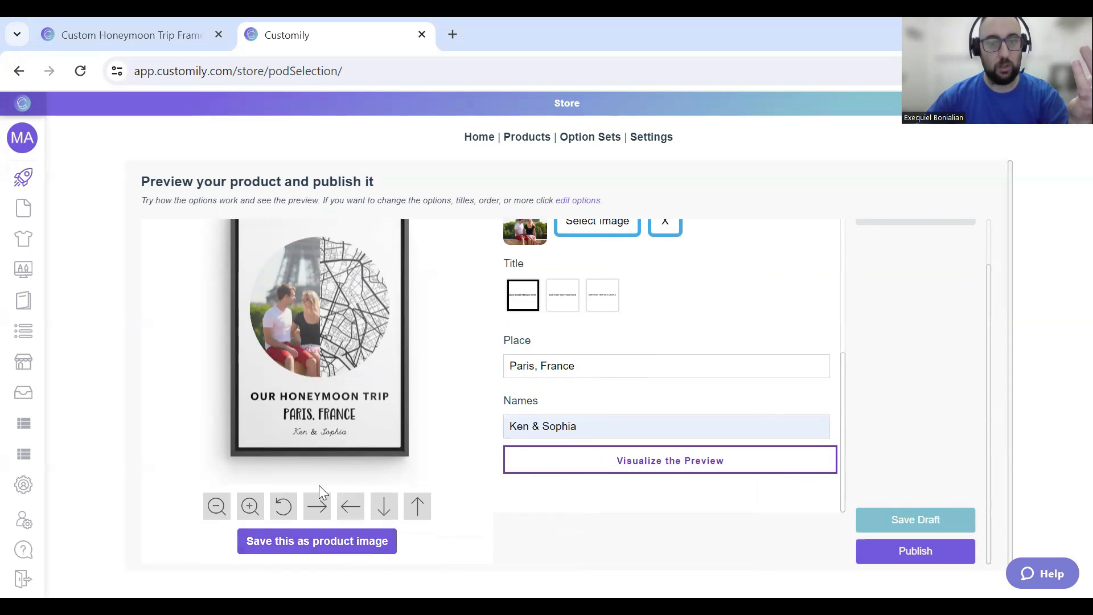
click(297, 538)
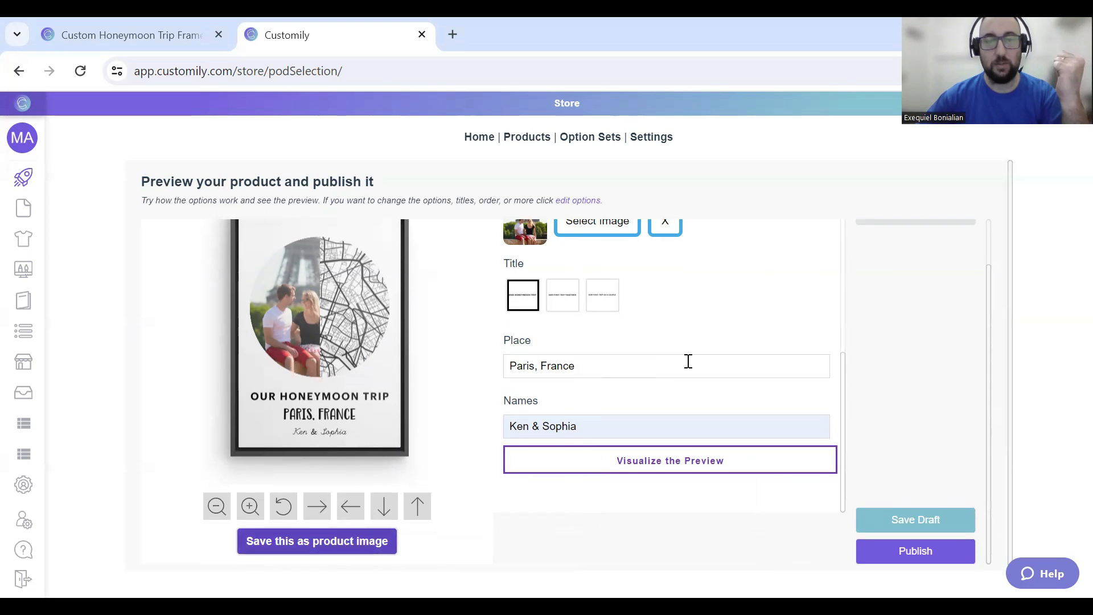
Step: Test the title option by switching the preview to Our First Trip Together and back to Our Honeymoon Trip
scroll(689, 359, up, 2)
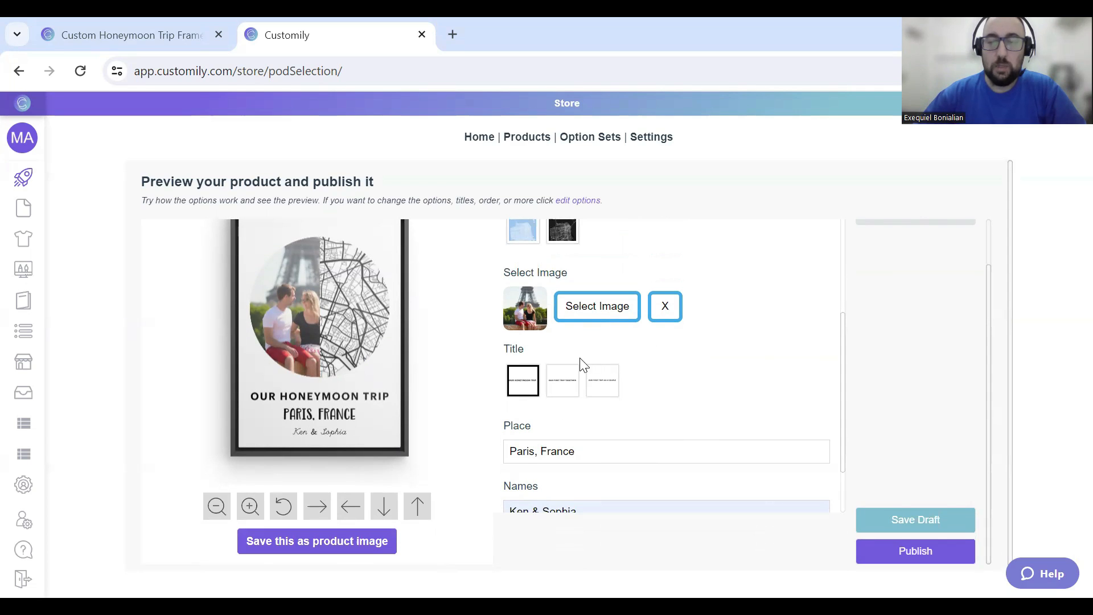
click(571, 388)
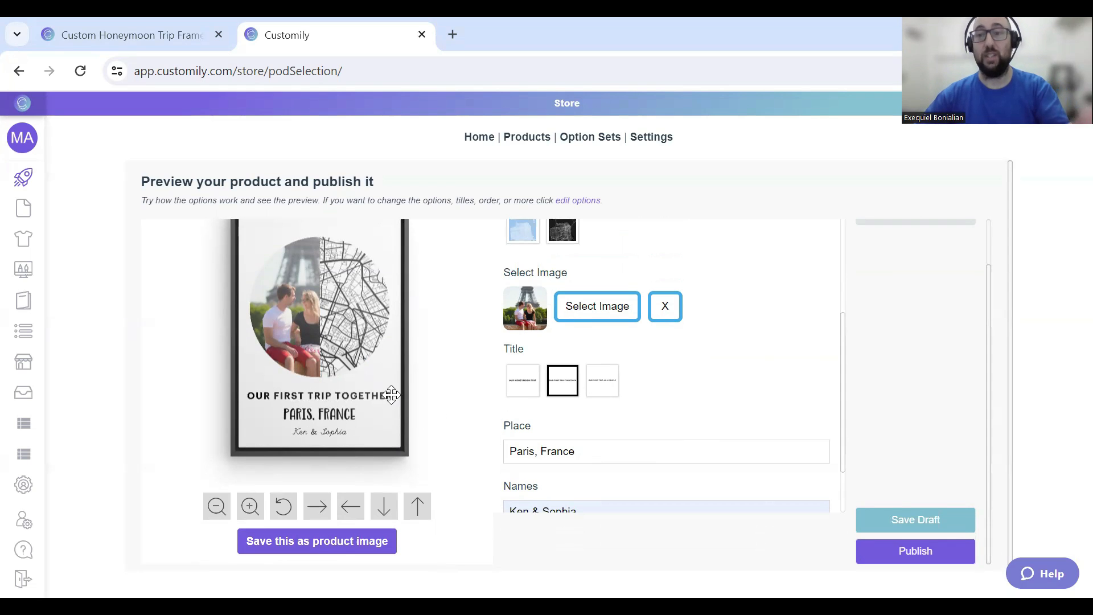
click(528, 388)
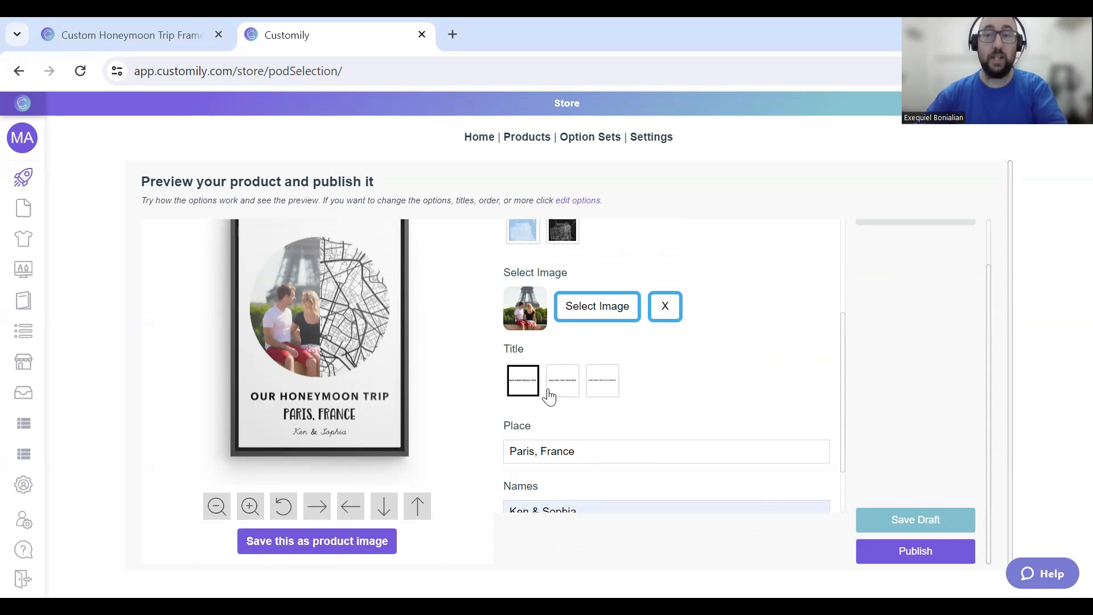
Step: Open the product's options for editing and expand the first swatch value, Image 2, of the Title option
scroll(691, 378, up, 10)
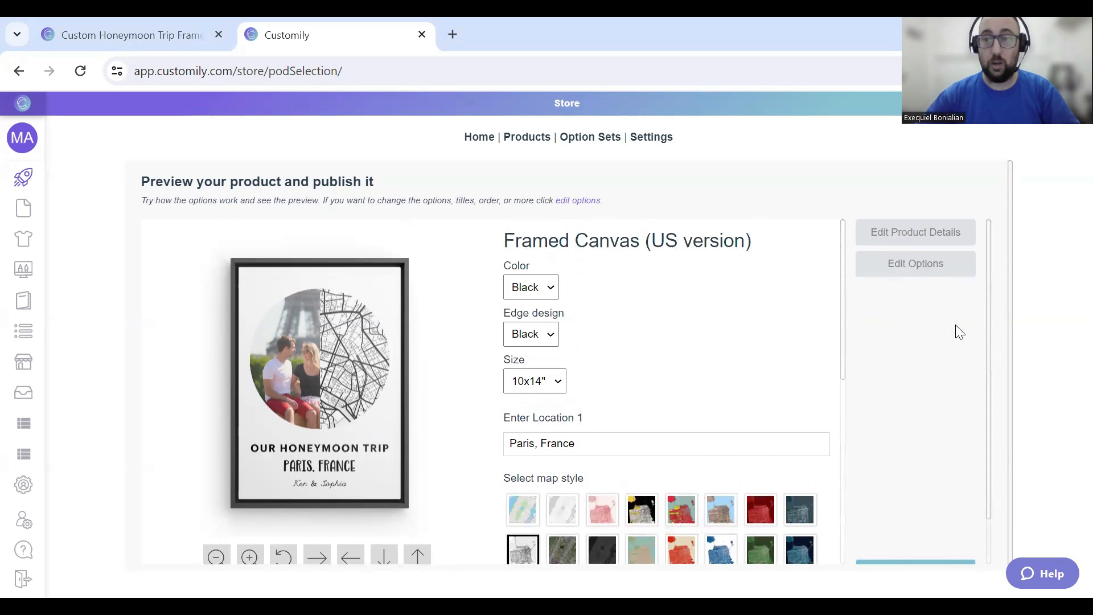
click(930, 268)
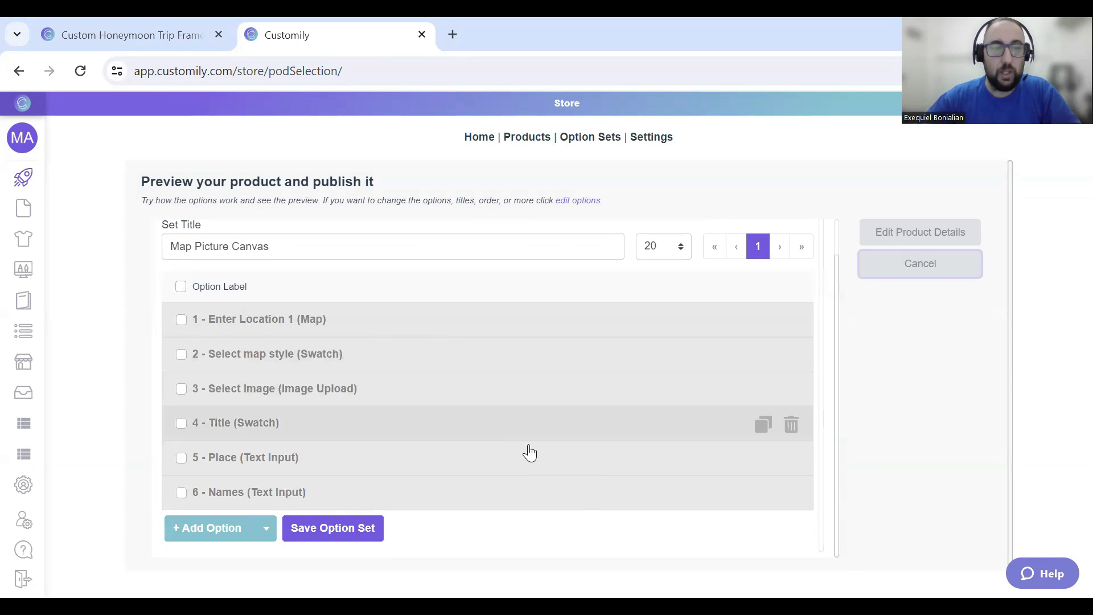
click(275, 426)
scroll(279, 430, down, 1)
scroll(279, 424, down, 6)
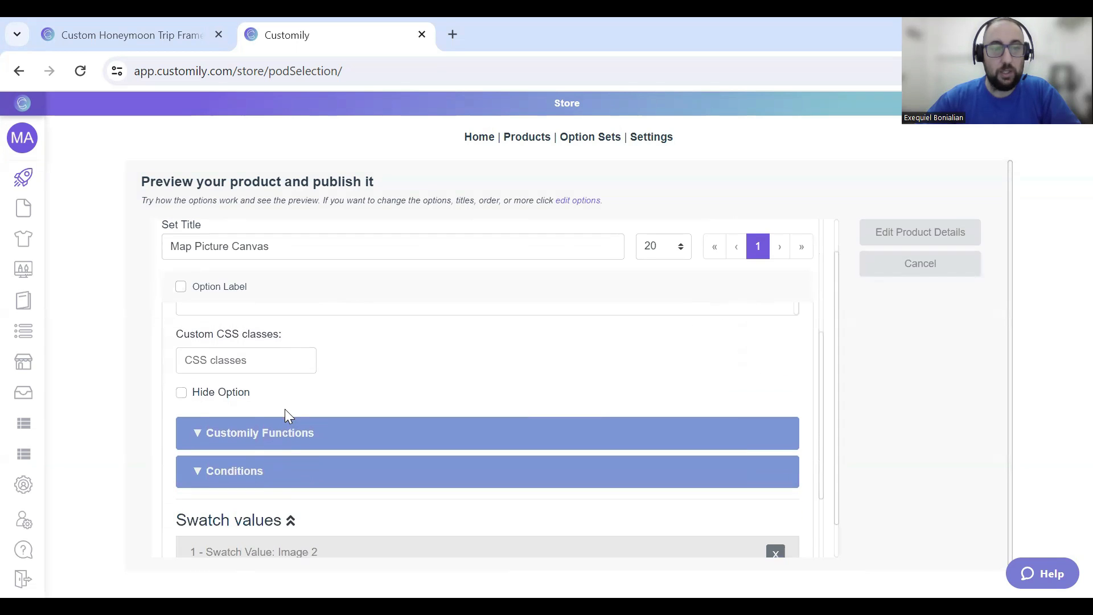
click(259, 391)
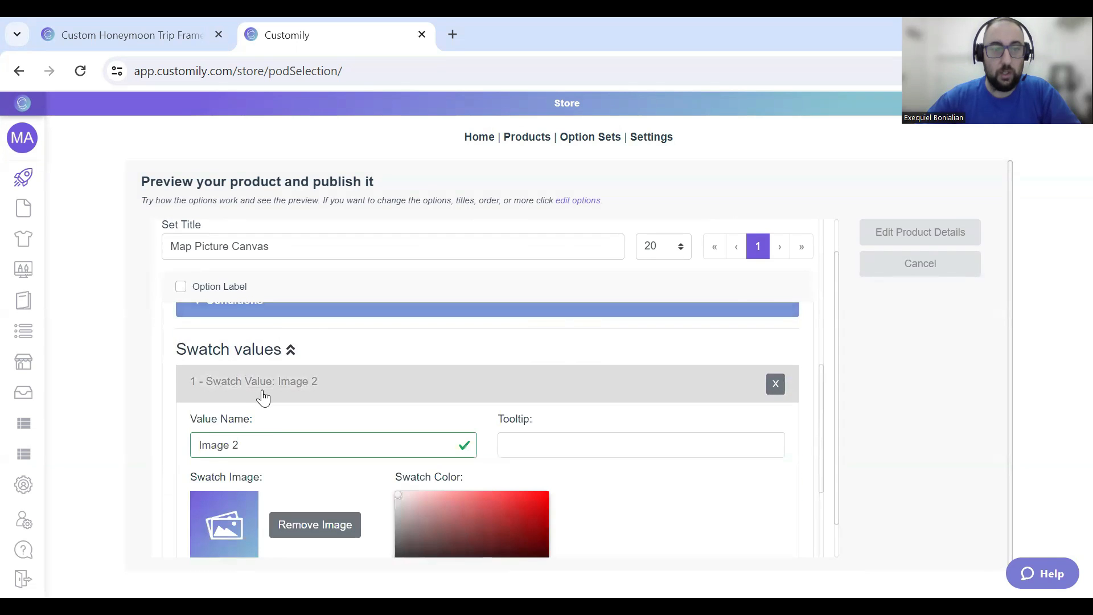
Step: Turn on the options preview for the Map Picture Canvas option set and bring the Title swatches into view
scroll(267, 416, down, 1)
click(271, 359)
scroll(829, 323, up, 5)
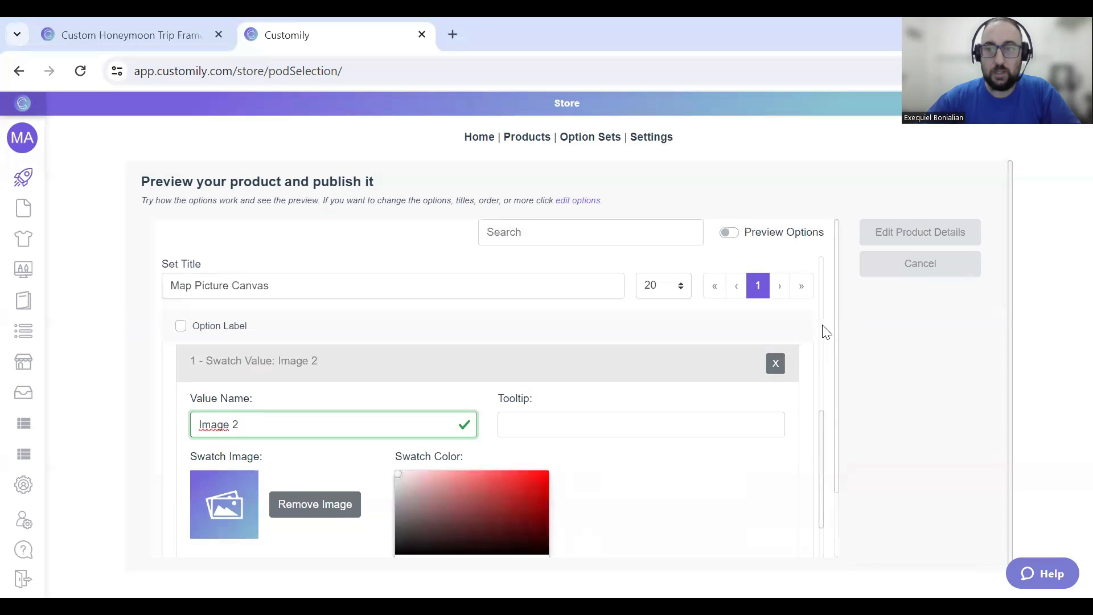
click(726, 231)
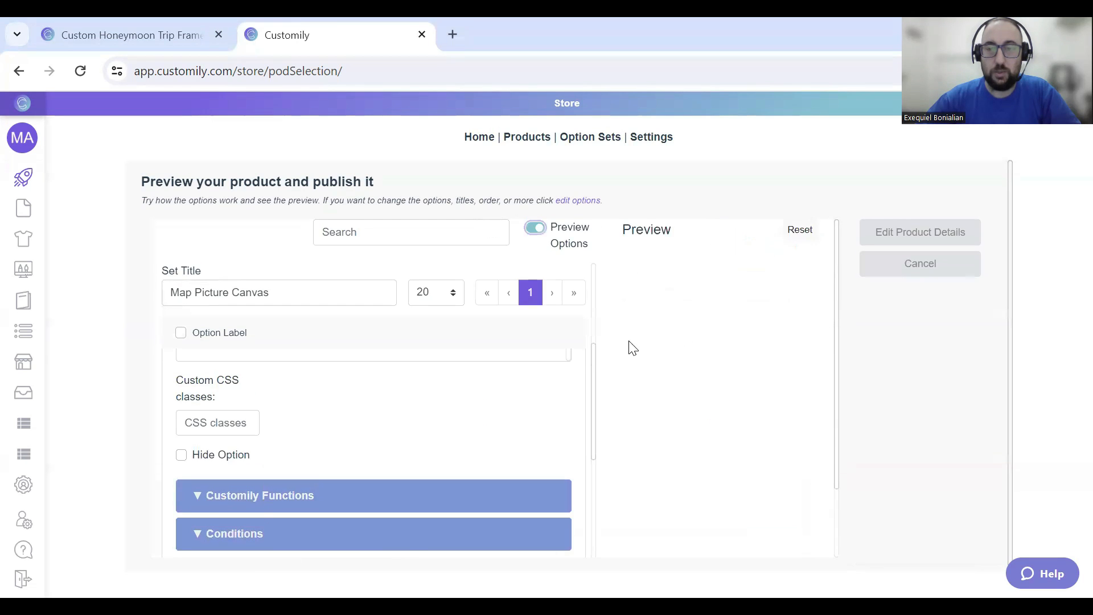
scroll(660, 342, down, 6)
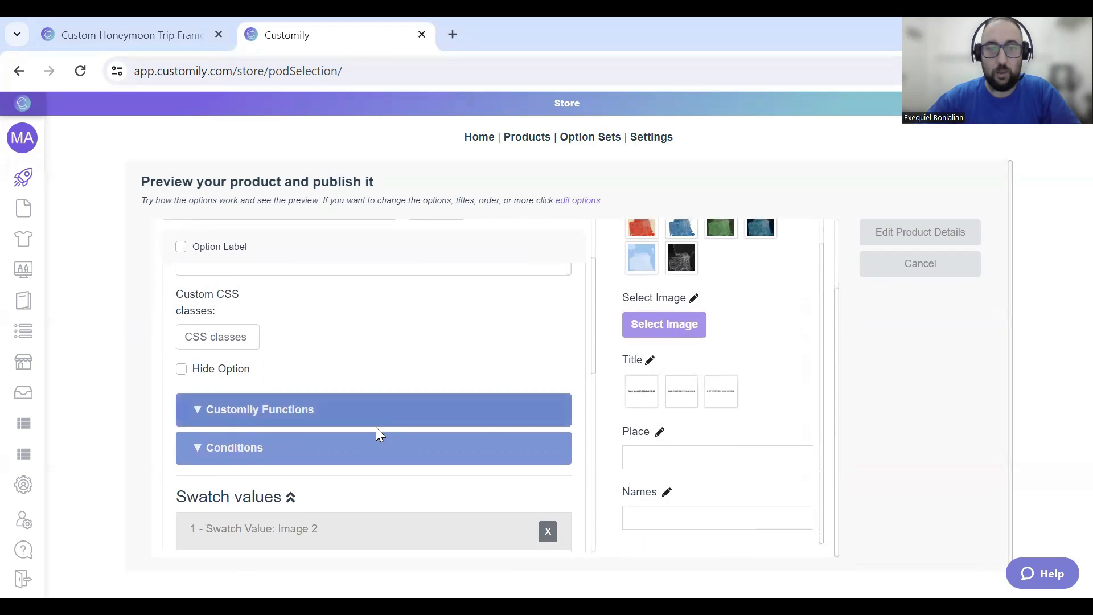
Step: Rename the first Title swatch value as Our Honeymoon Trip
scroll(376, 427, down, 5)
click(272, 337)
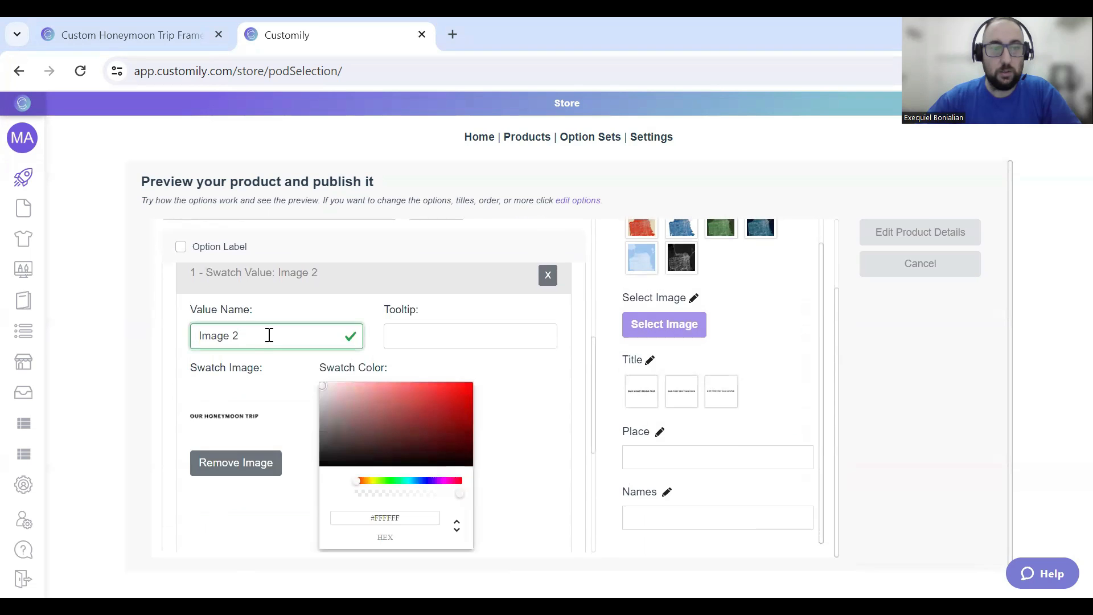
key(ctrl+a)
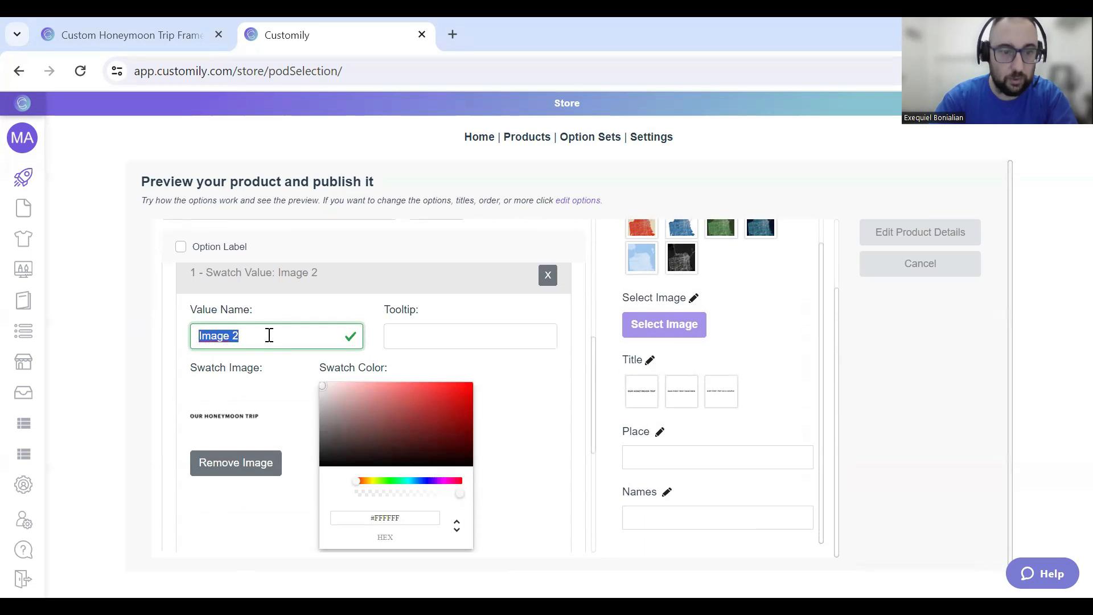
text(Our Honeymoon Trip)
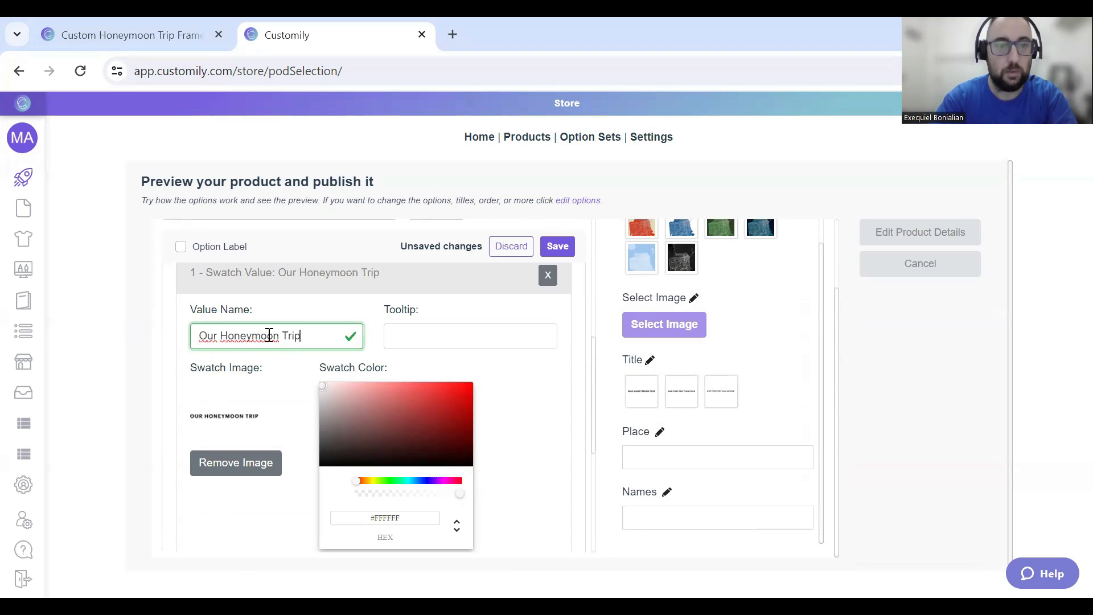
Step: Replace the swatch image of Our Honeymoon Trip with the file option 3 from the downloads folder
click(262, 463)
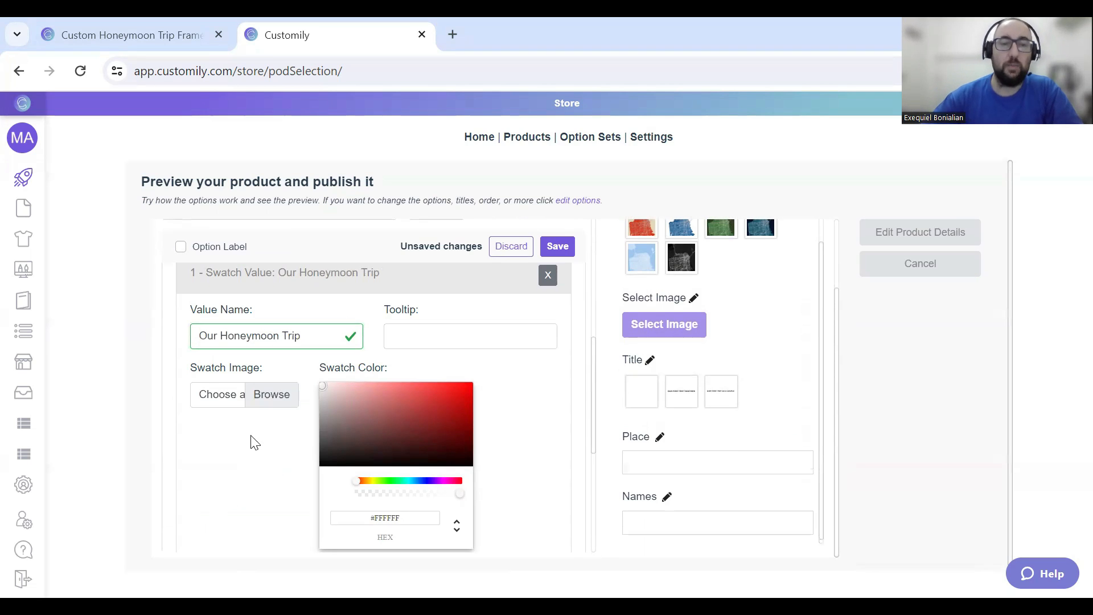
click(258, 397)
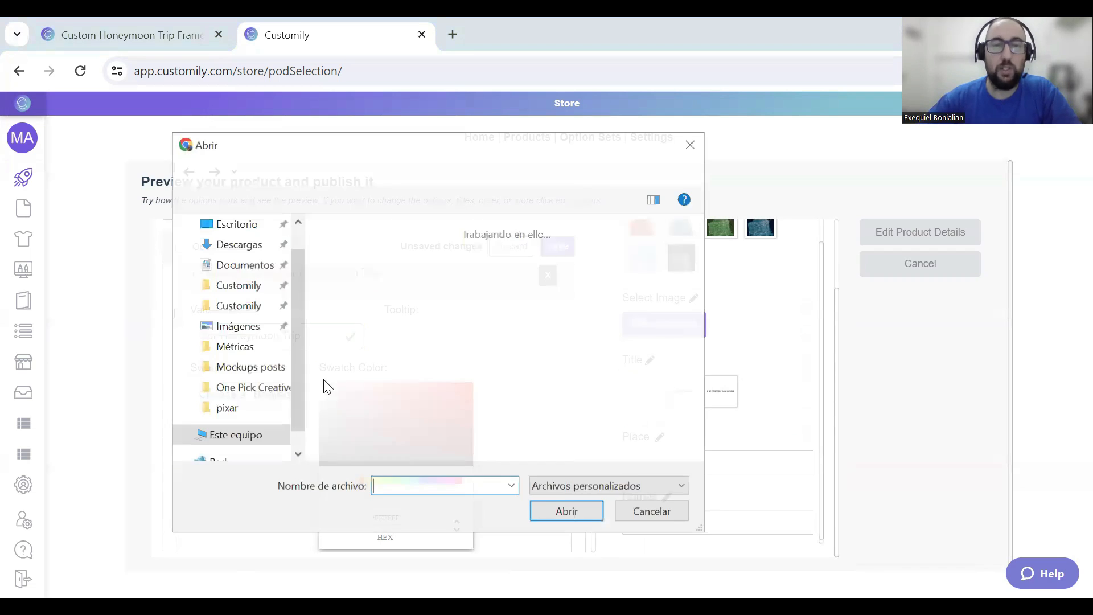
click(658, 437)
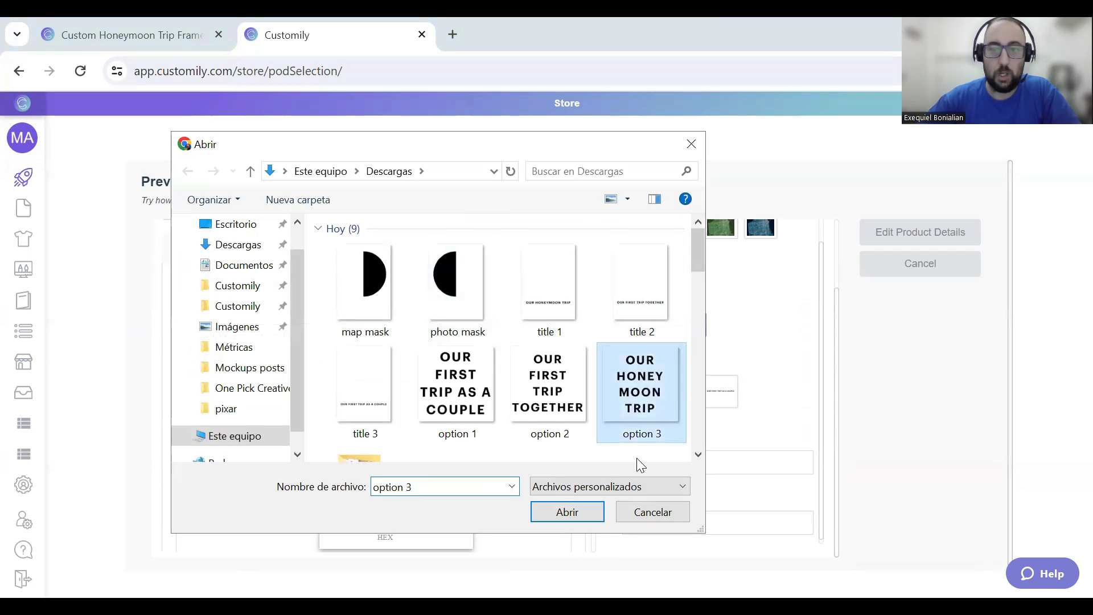
click(577, 511)
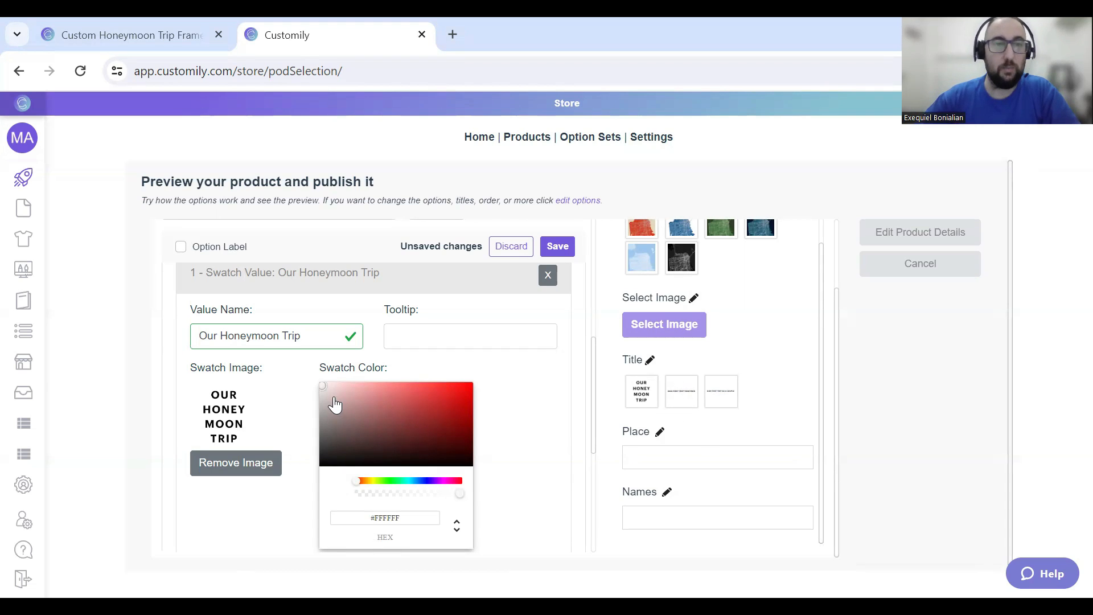
Step: Rename the second Title swatch value, Image 1, as Our first trip together
scroll(313, 367, down, 5)
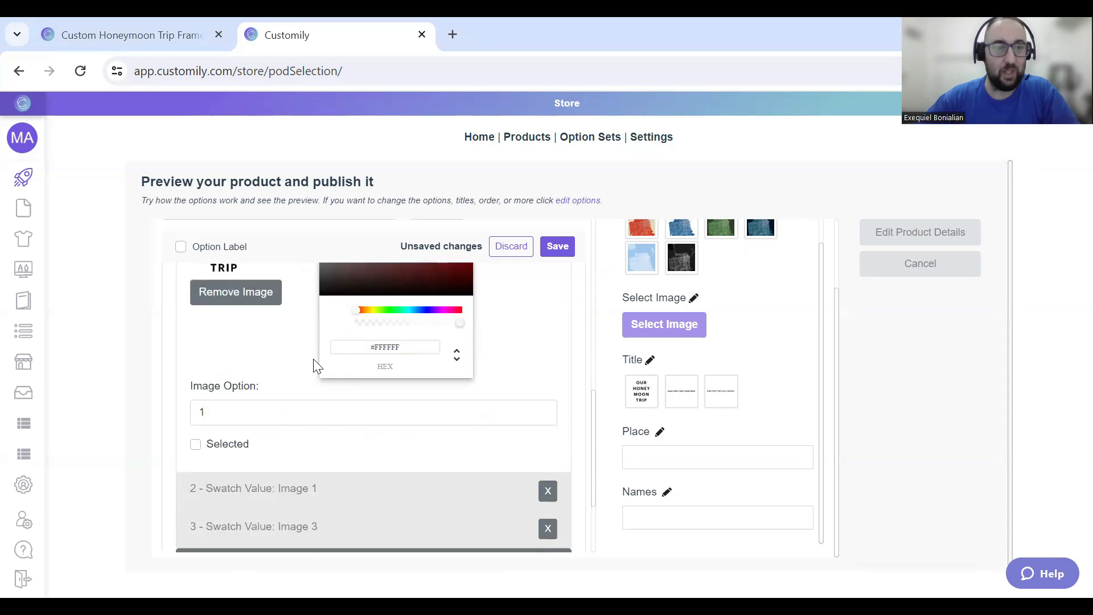
scroll(270, 330, up, 2)
click(291, 449)
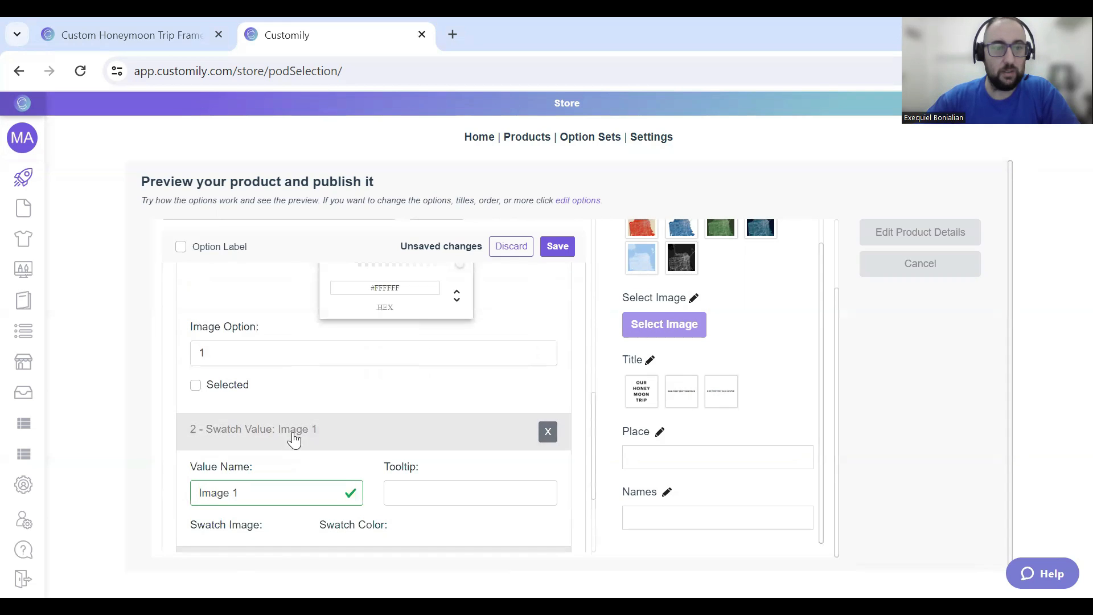
scroll(271, 403, down, 2)
scroll(262, 398, down, 2)
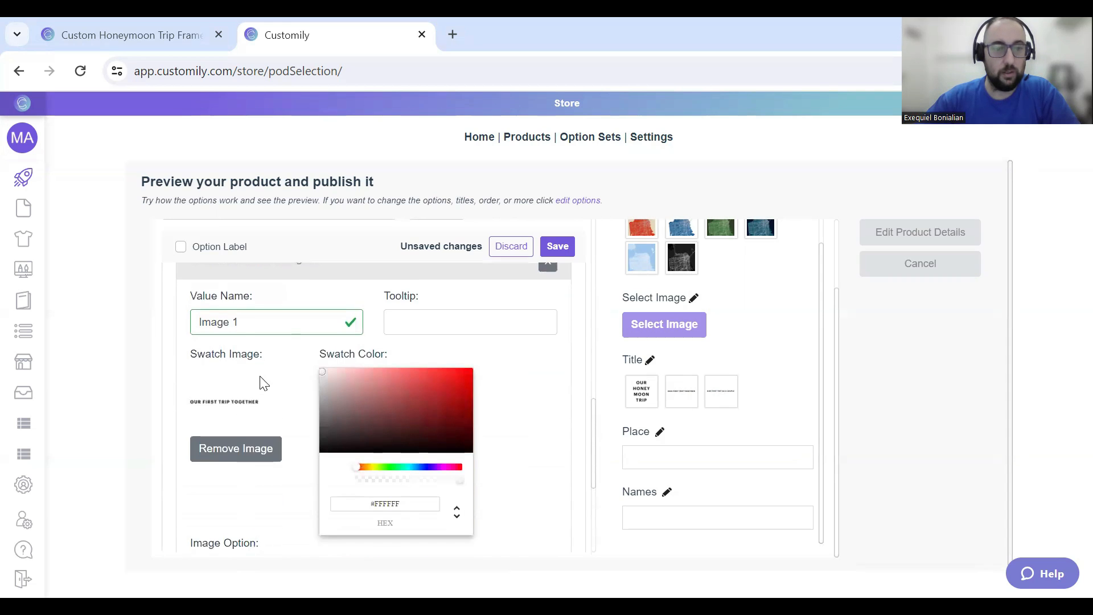
triple_click(244, 329)
text(Our first trip together)
Step: Replace the swatch image of Our first trip together with the file option 2 from the downloads folder
click(235, 450)
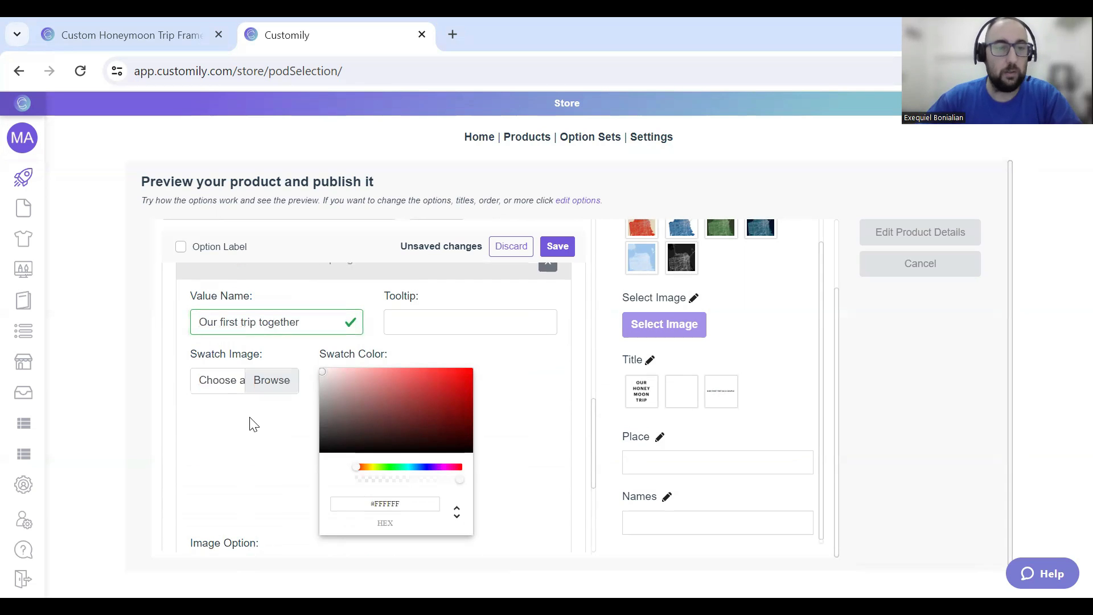
click(263, 379)
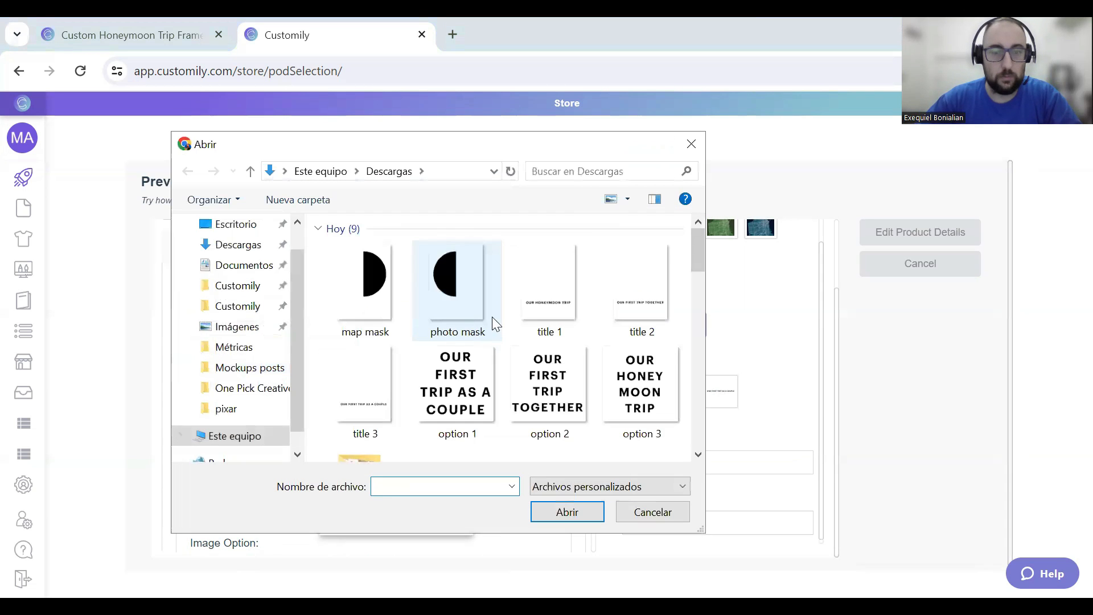
click(578, 438)
click(570, 513)
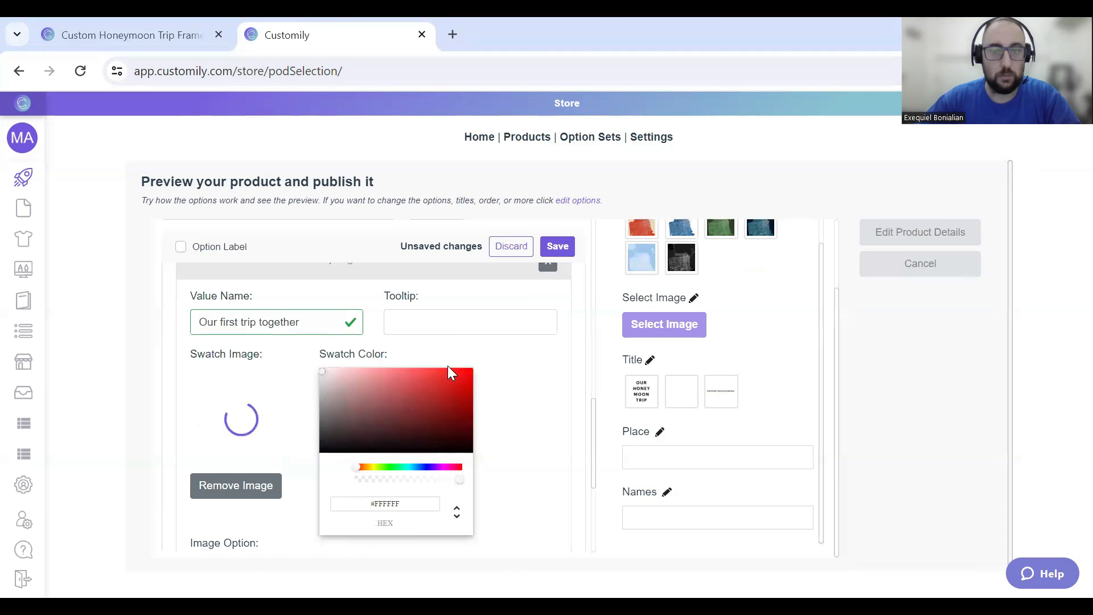
Step: Set the Image Option of the Our first trip together swatch to 1
scroll(449, 387, down, 4)
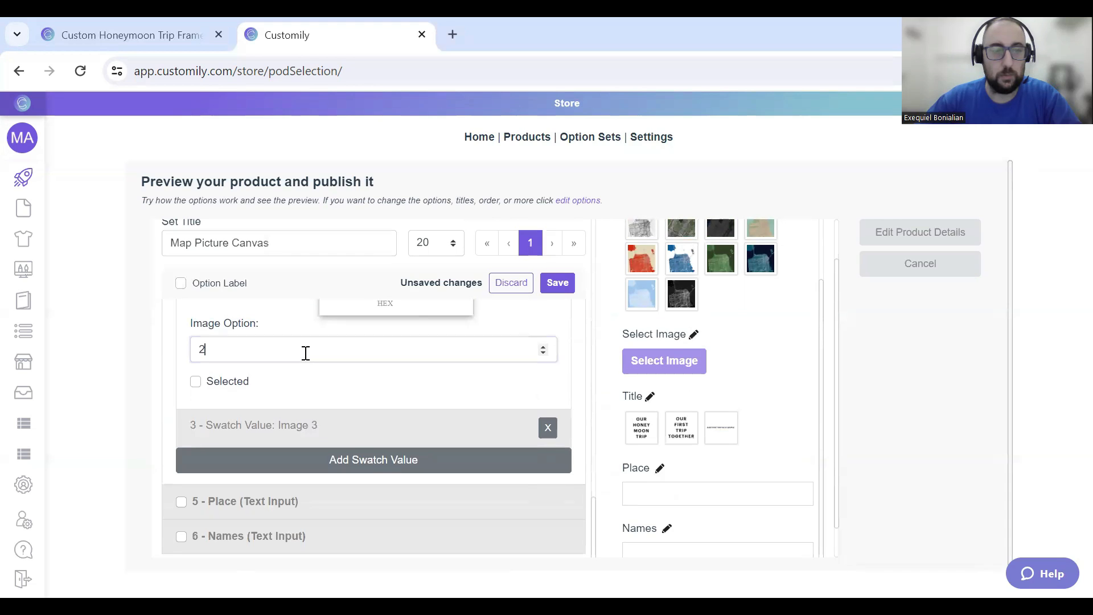
key(BackSpace)
text(1)
Step: Rename the third Title swatch value, Image 3, as Our first trip as a couple
click(252, 421)
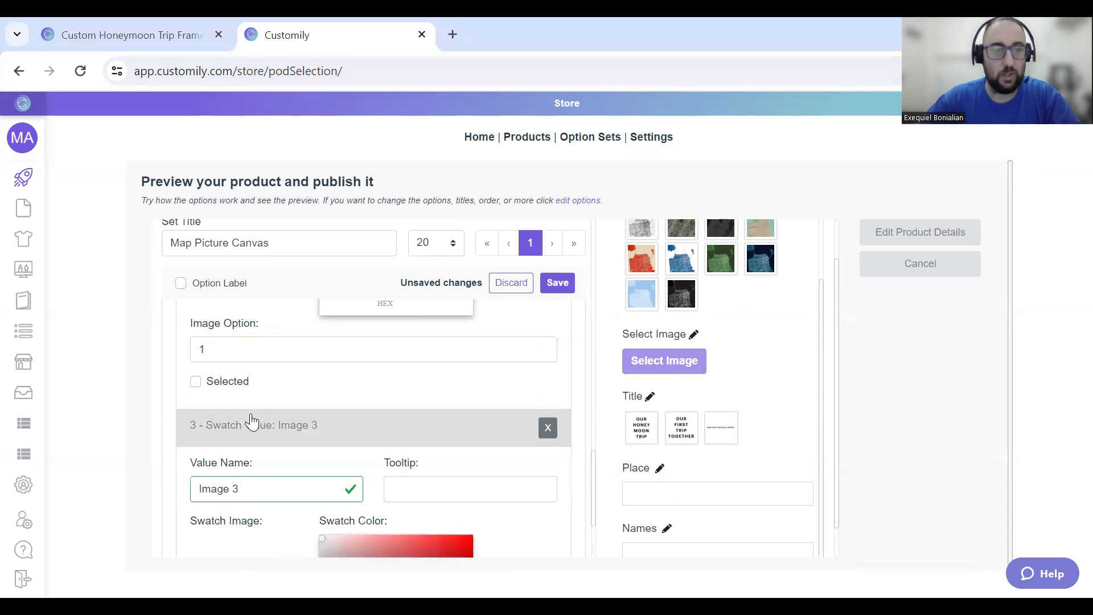
scroll(252, 421, down, 1)
triple_click(252, 405)
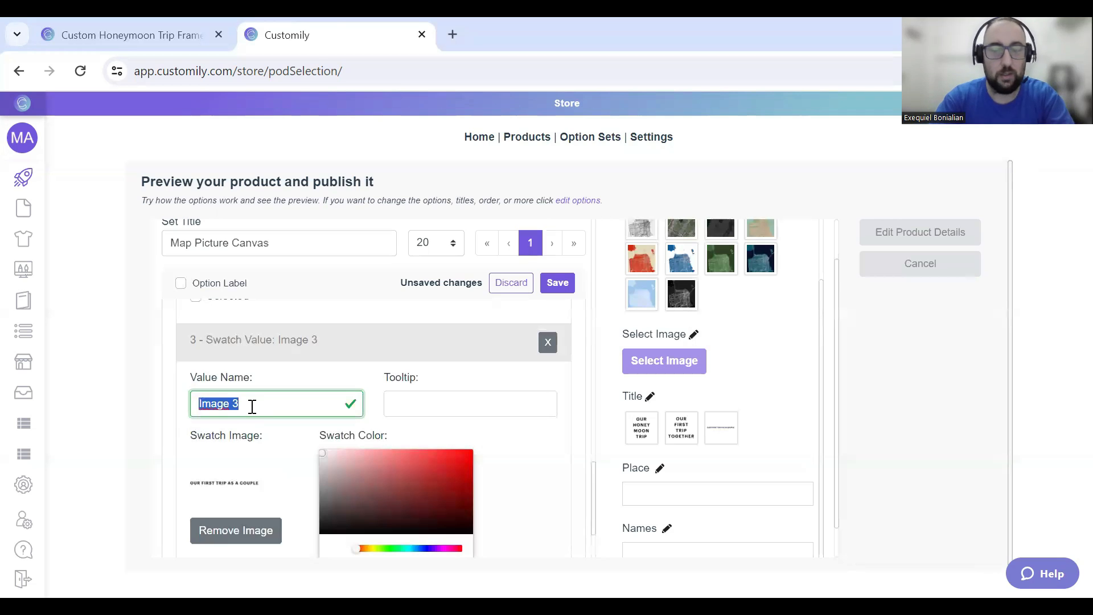
text(Our first trip )
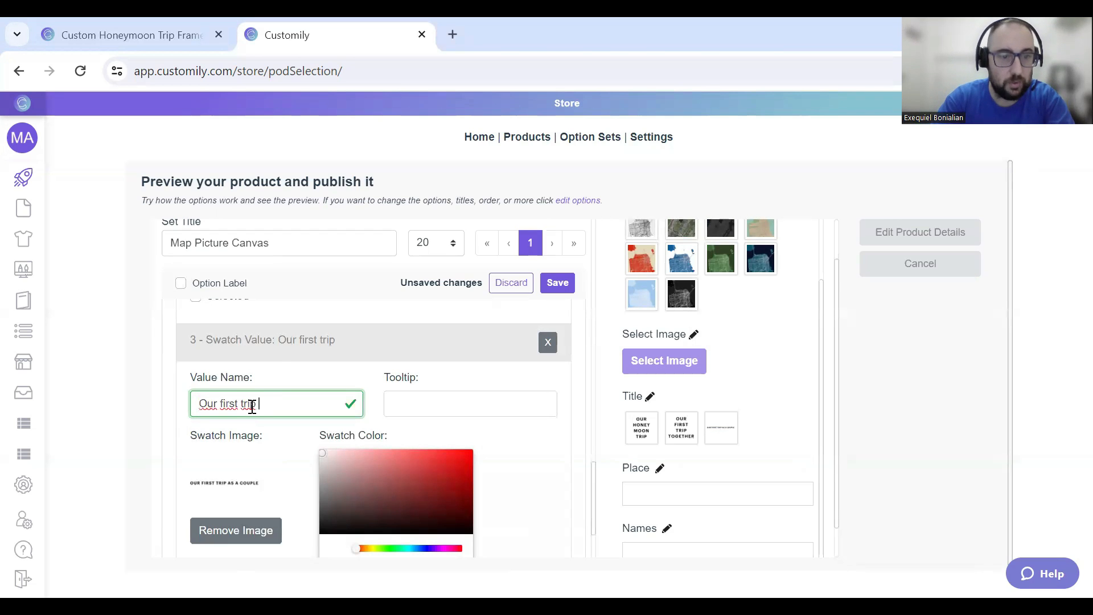
text(as a couple)
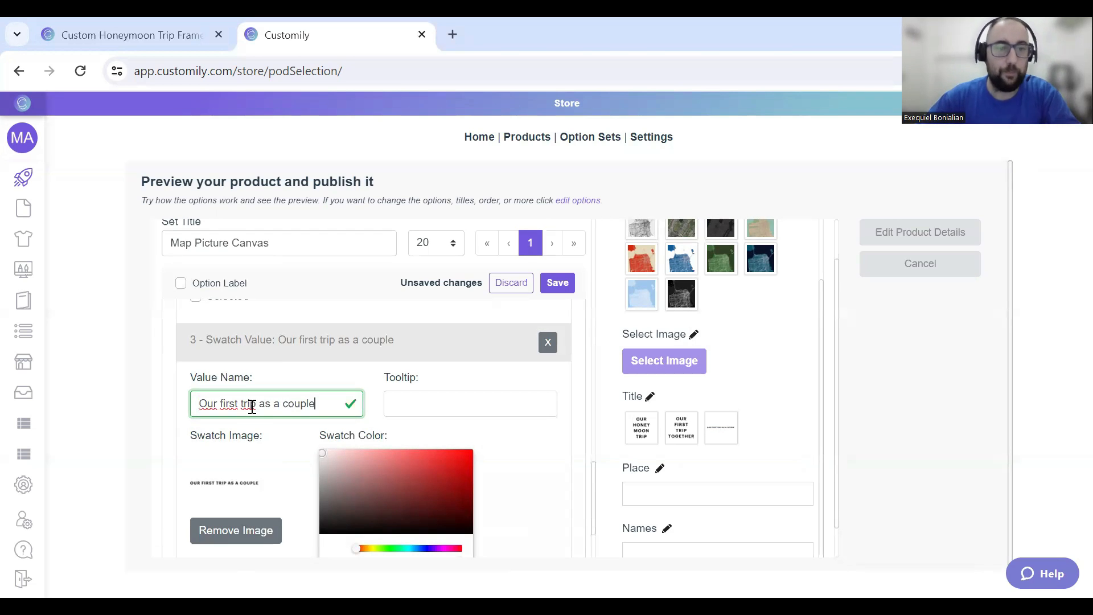
Step: Replace the swatch image of Our first trip as a couple with the file option 1 from the downloads folder
click(235, 531)
click(276, 475)
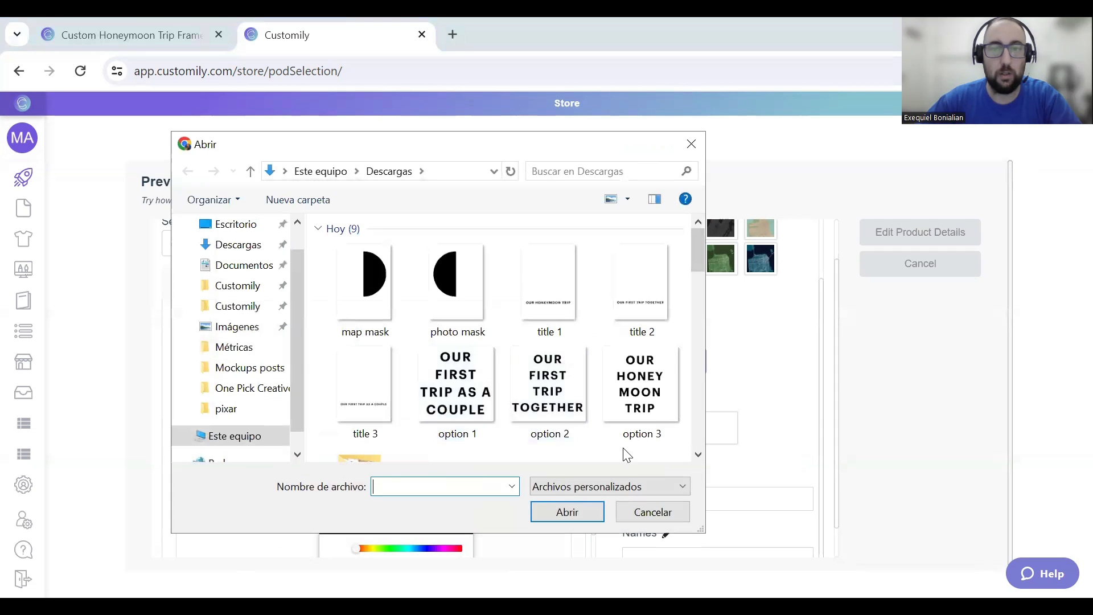
click(460, 405)
click(566, 512)
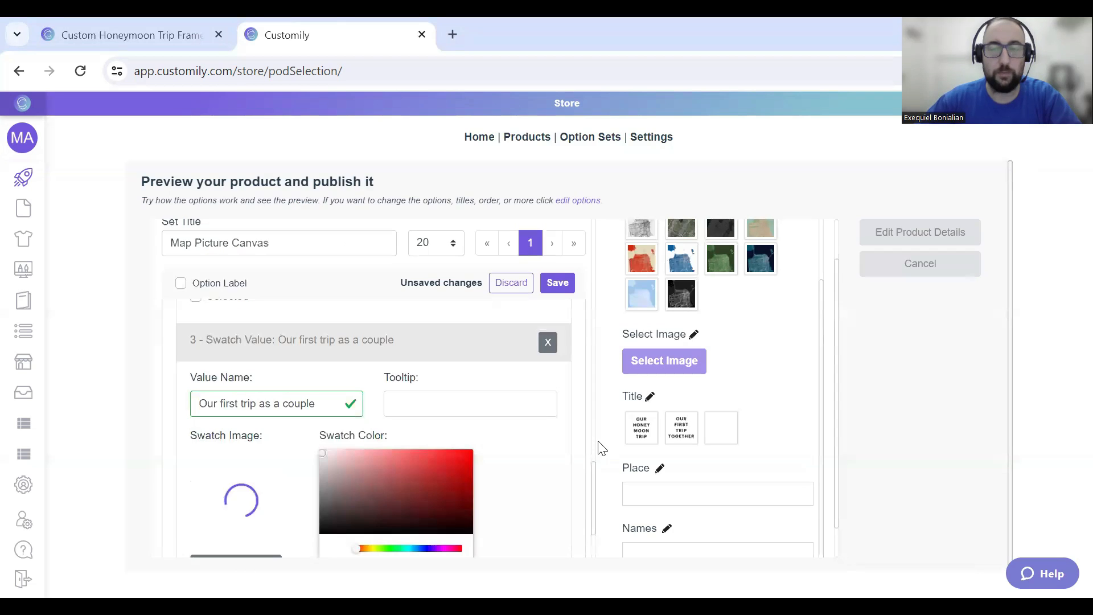
scroll(760, 376, down, 1)
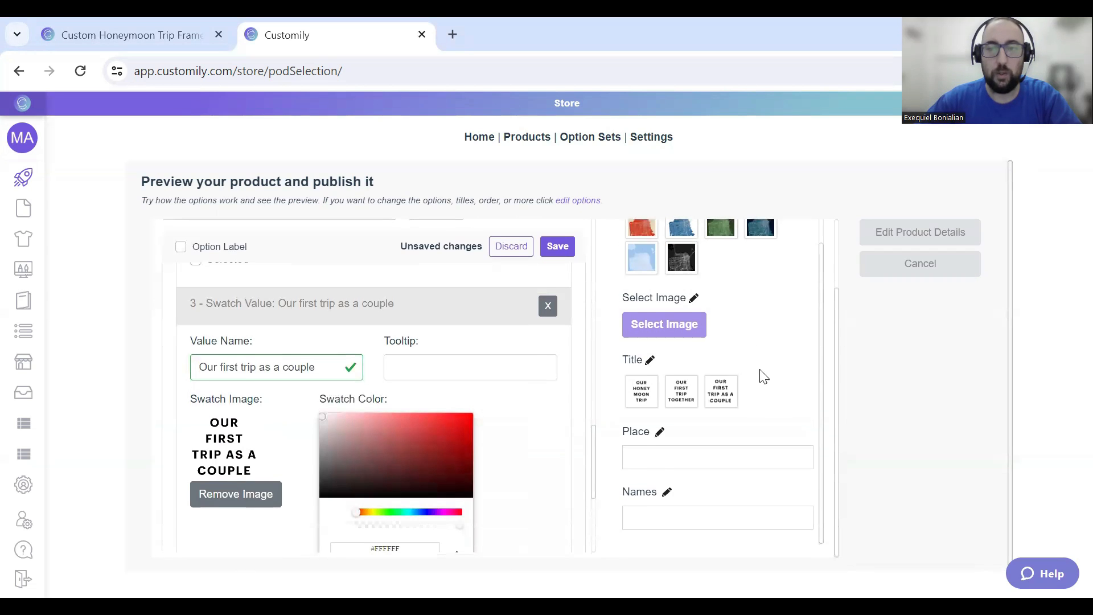
Step: Review the three Title swatch values and save the changes to the Map Picture Canvas option set
scroll(683, 319, up, 5)
scroll(302, 315, up, 10)
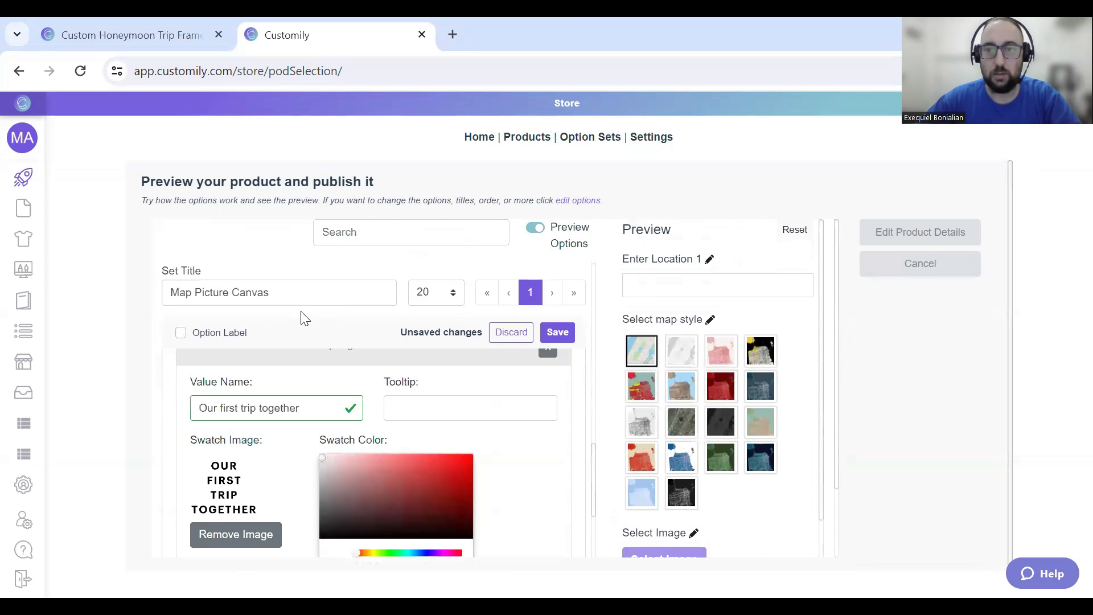
scroll(835, 397, down, 5)
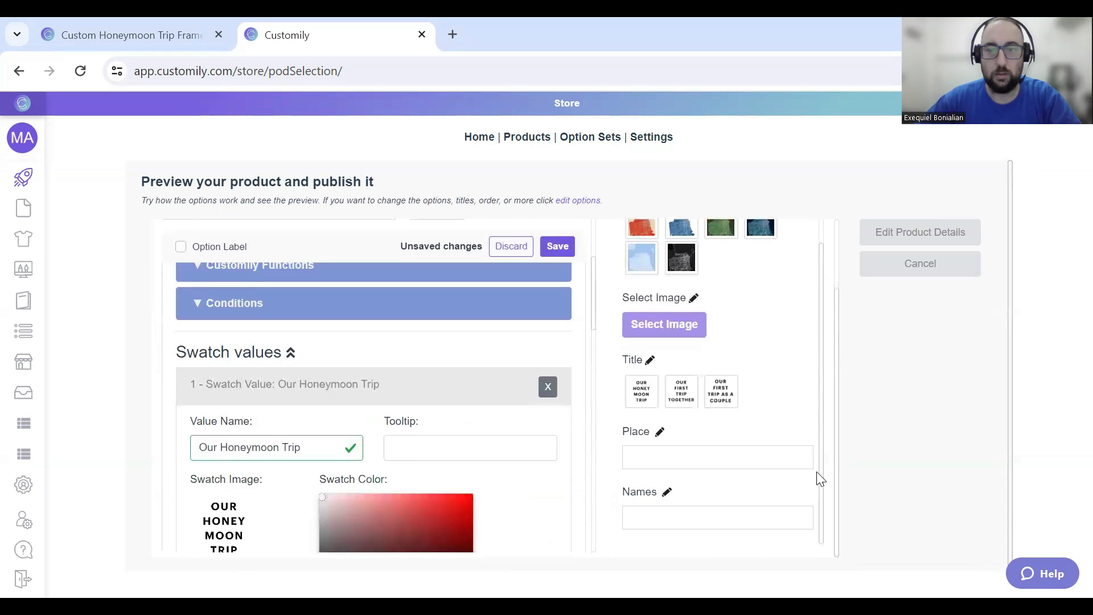
scroll(539, 461, down, 10)
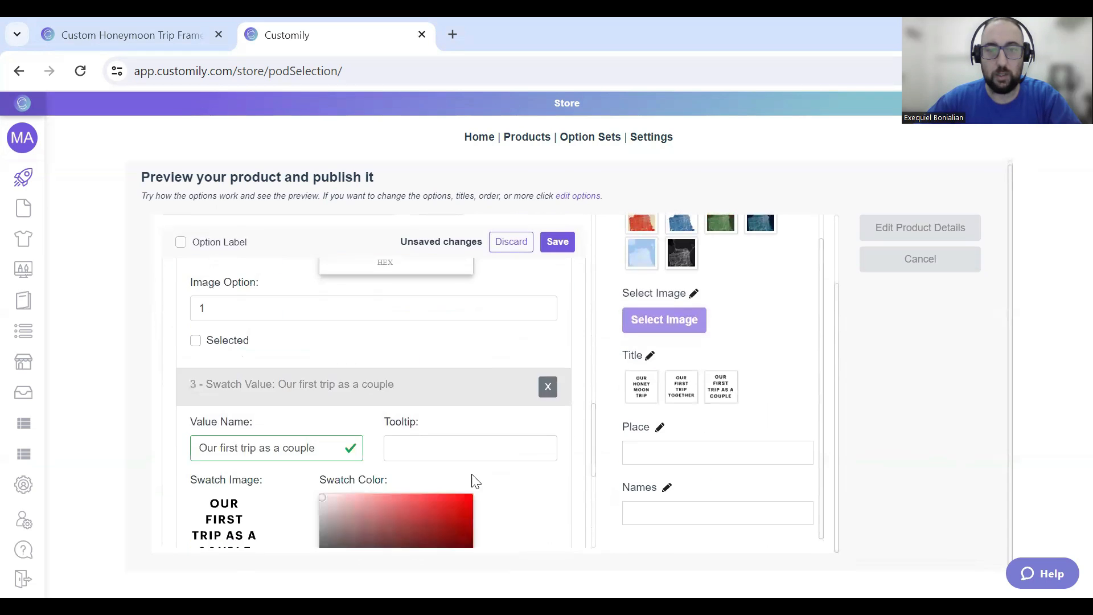
click(558, 243)
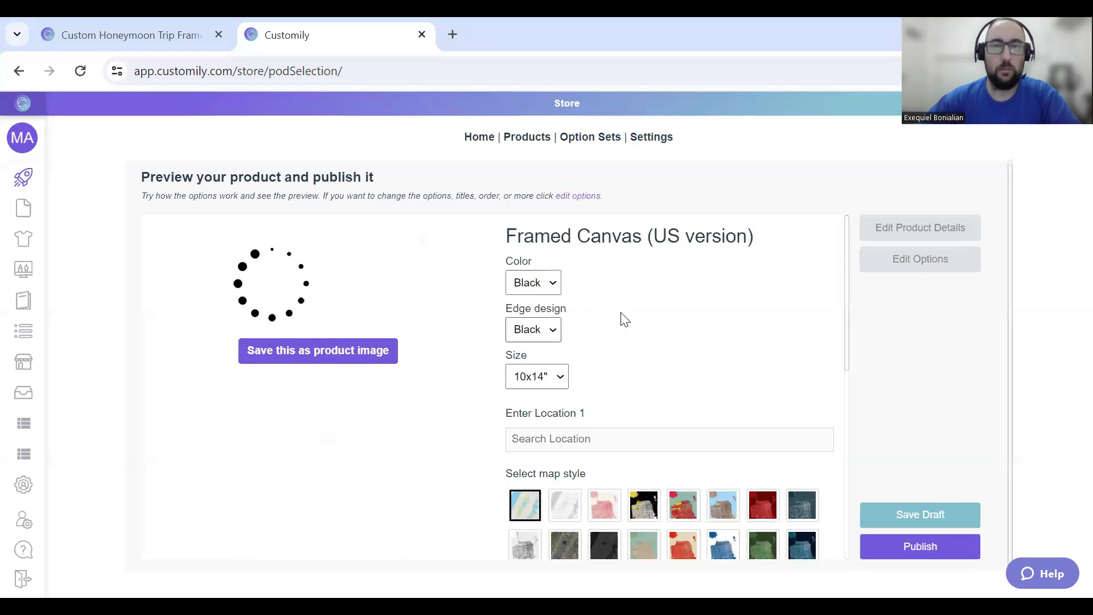
Step: Open the framed canvas's product details for editing and set its price to 25.00
scroll(666, 336, down, 3)
scroll(771, 395, down, 5)
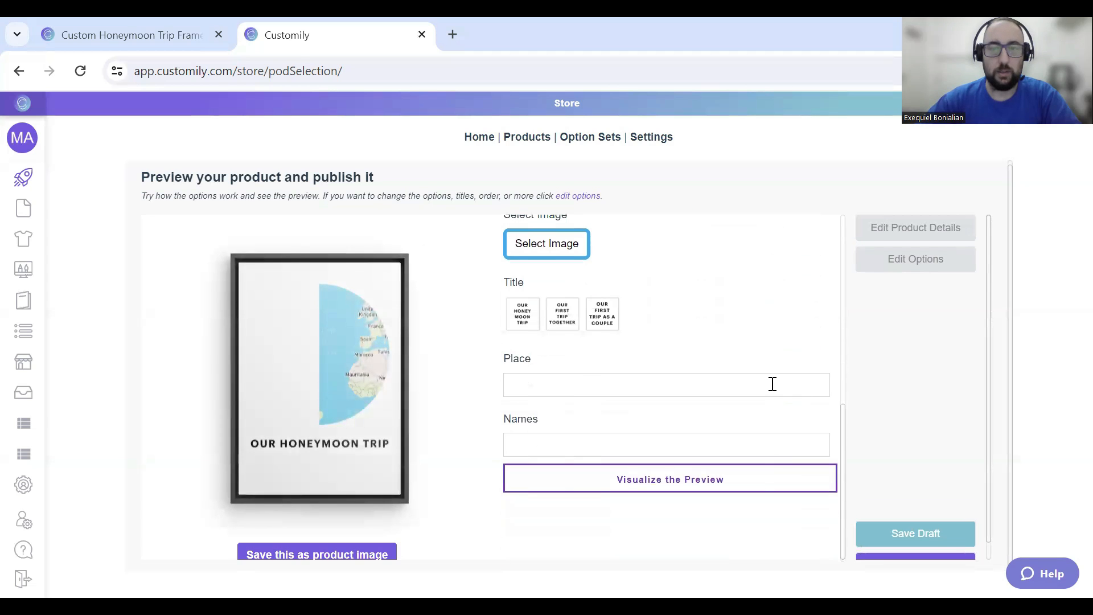
scroll(799, 377, up, 8)
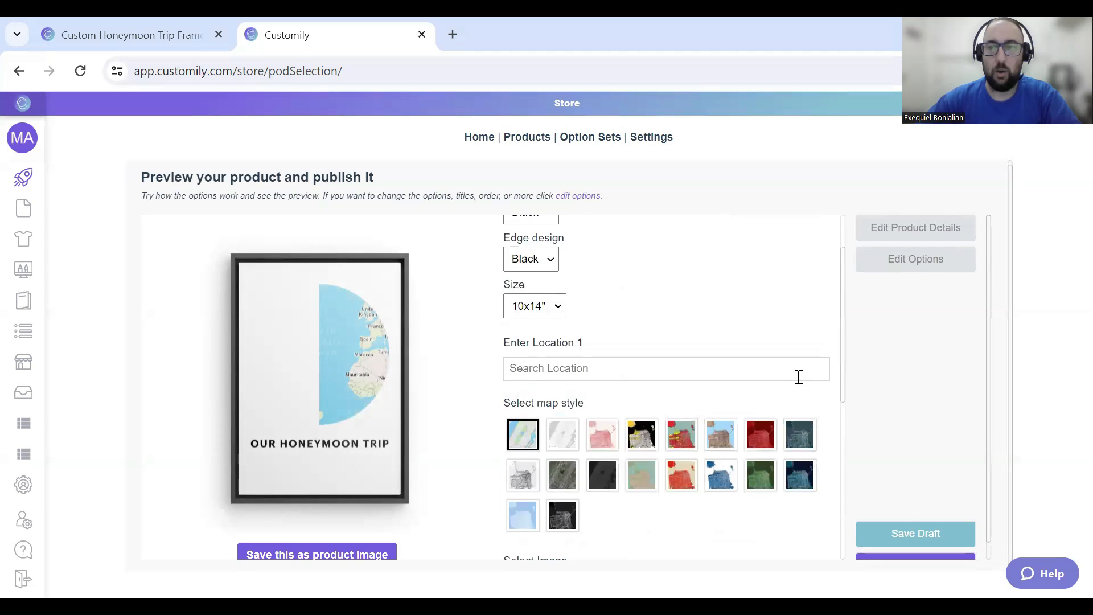
scroll(786, 427, down, 8)
scroll(854, 467, down, 1)
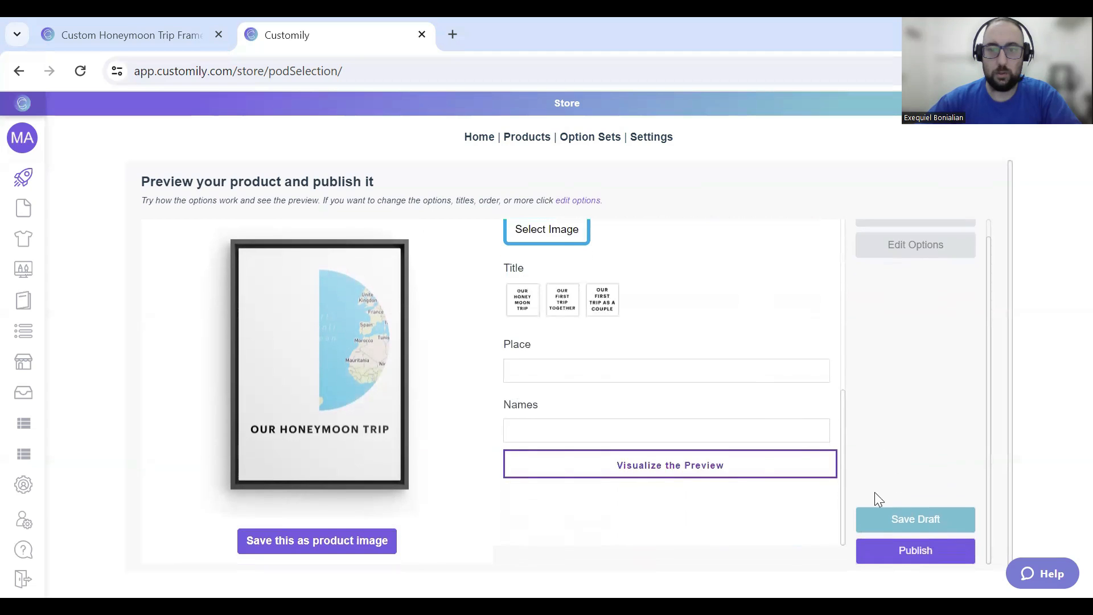
scroll(779, 414, up, 9)
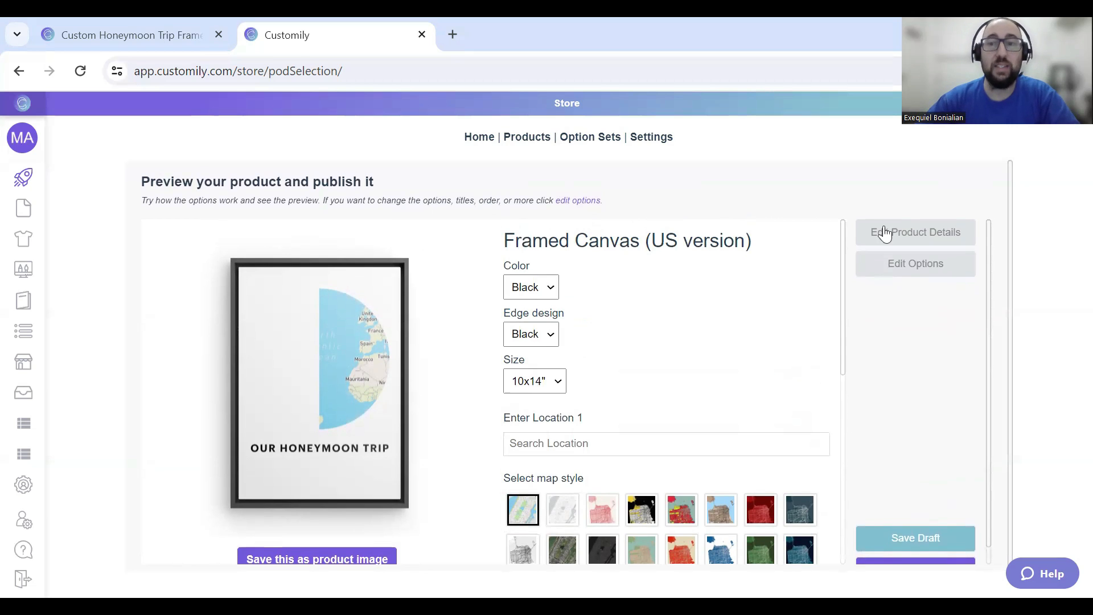
click(906, 235)
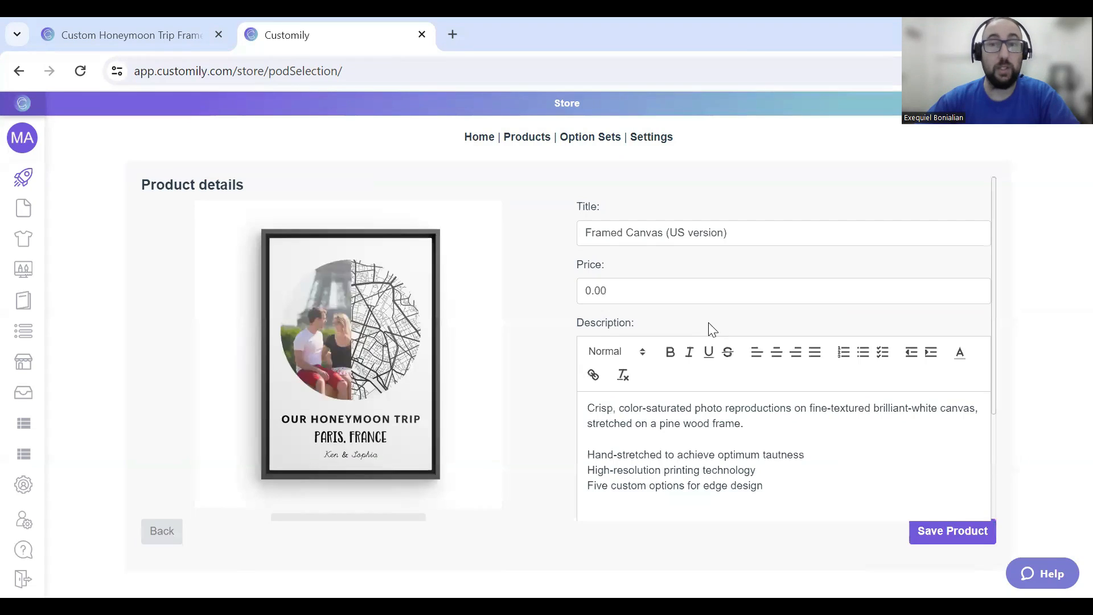
click(639, 288)
drag(571, 283, 589, 292)
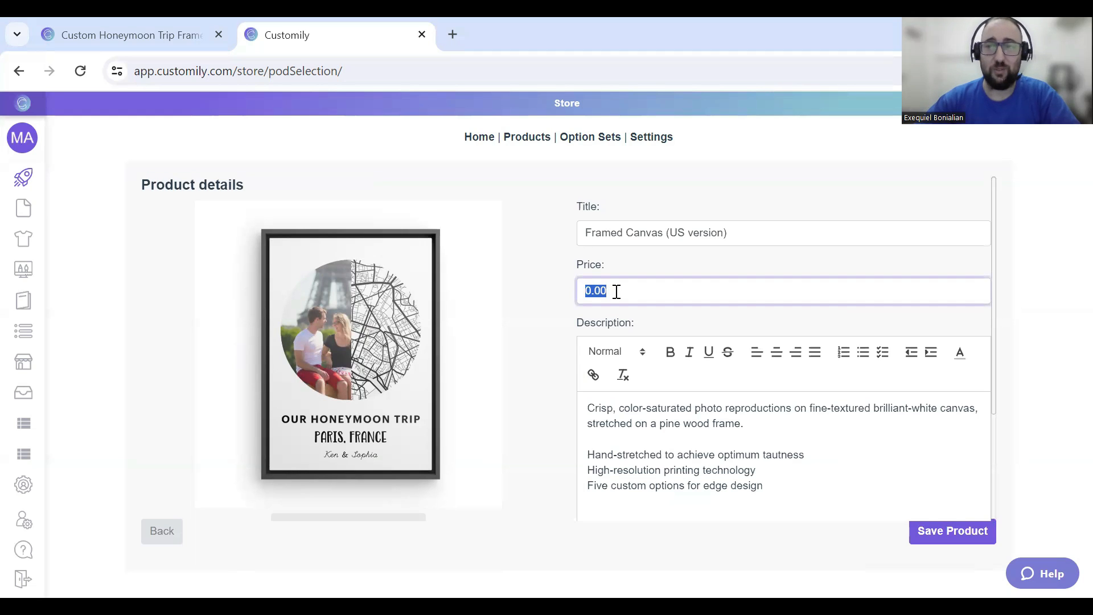
text(25.00)
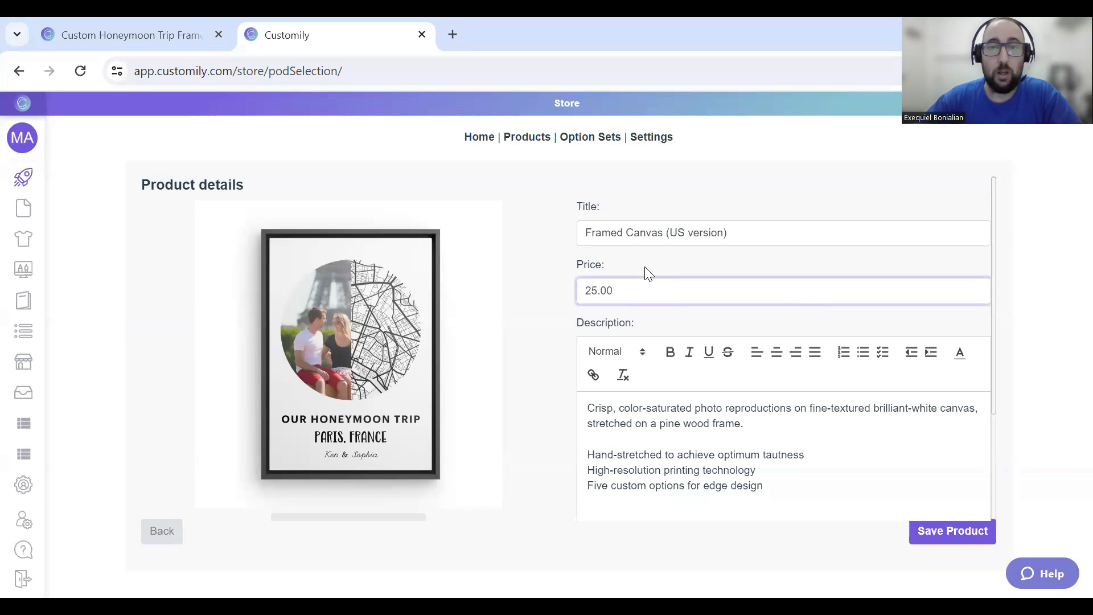
Step: Save the product details and publish the framed canvas to the Shopify store
scroll(647, 271, down, 2)
scroll(643, 274, up, 2)
click(591, 407)
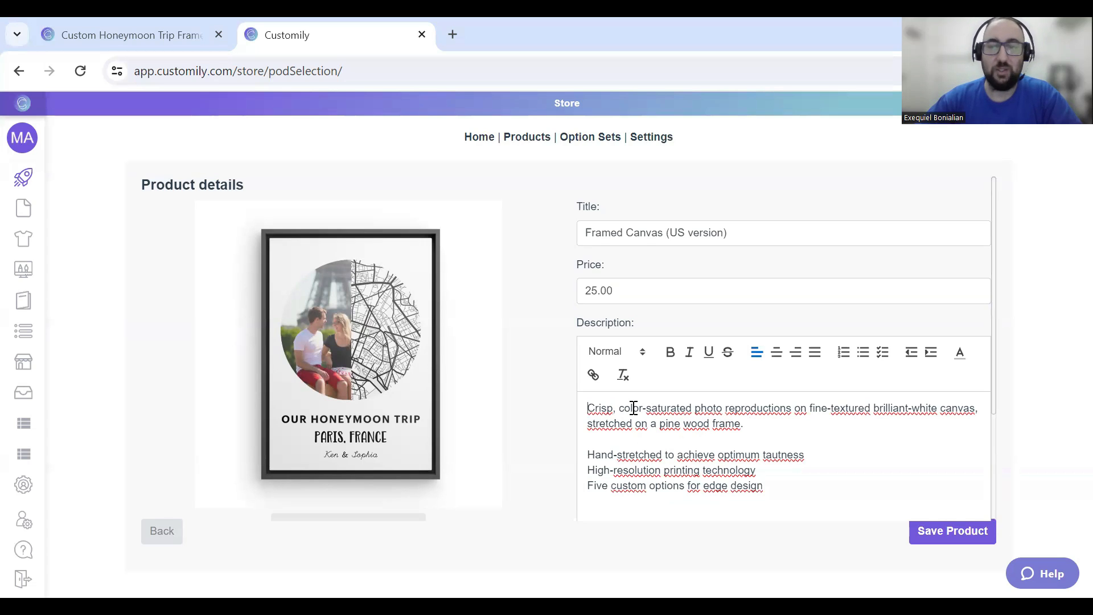
click(947, 534)
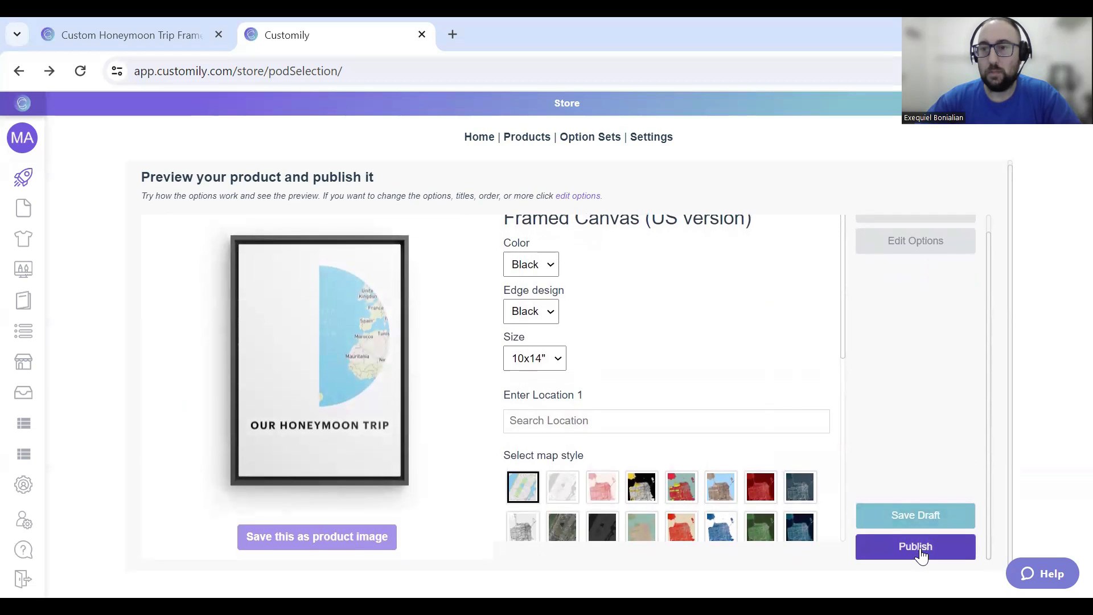
click(921, 552)
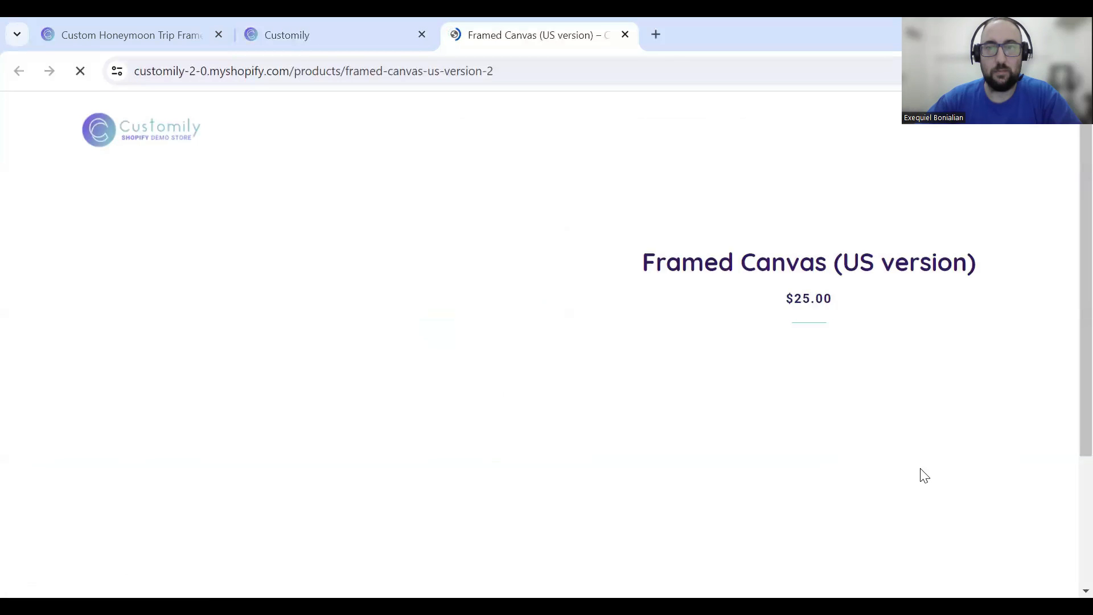
Step: Examine the published Framed Canvas page in the Shopify store, including its image, price, personalization options and description
scroll(1063, 358, down, 2)
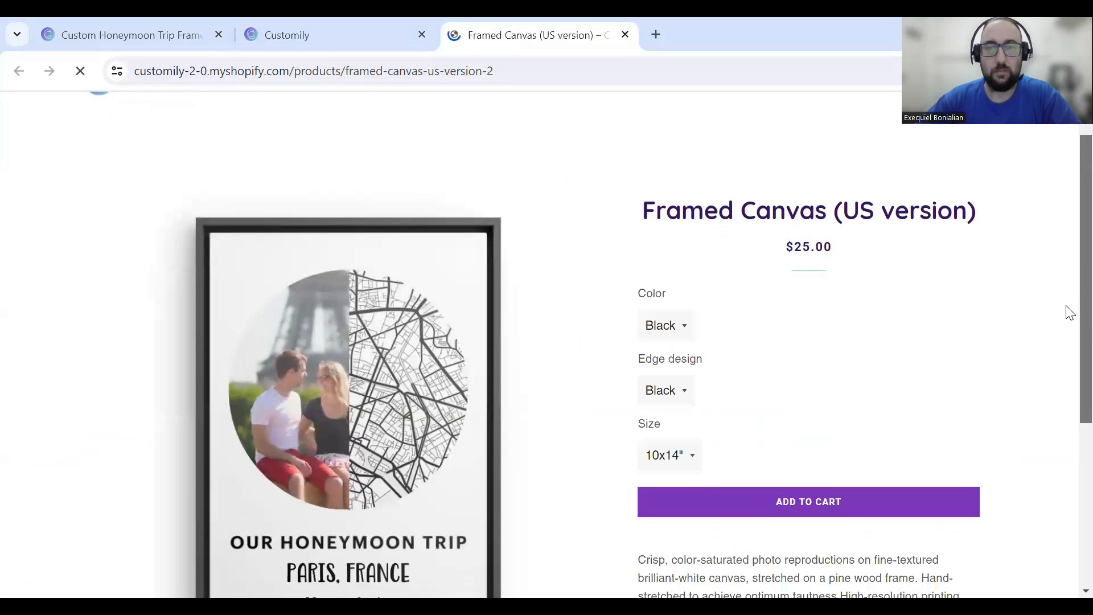
drag(1066, 352, 1066, 356)
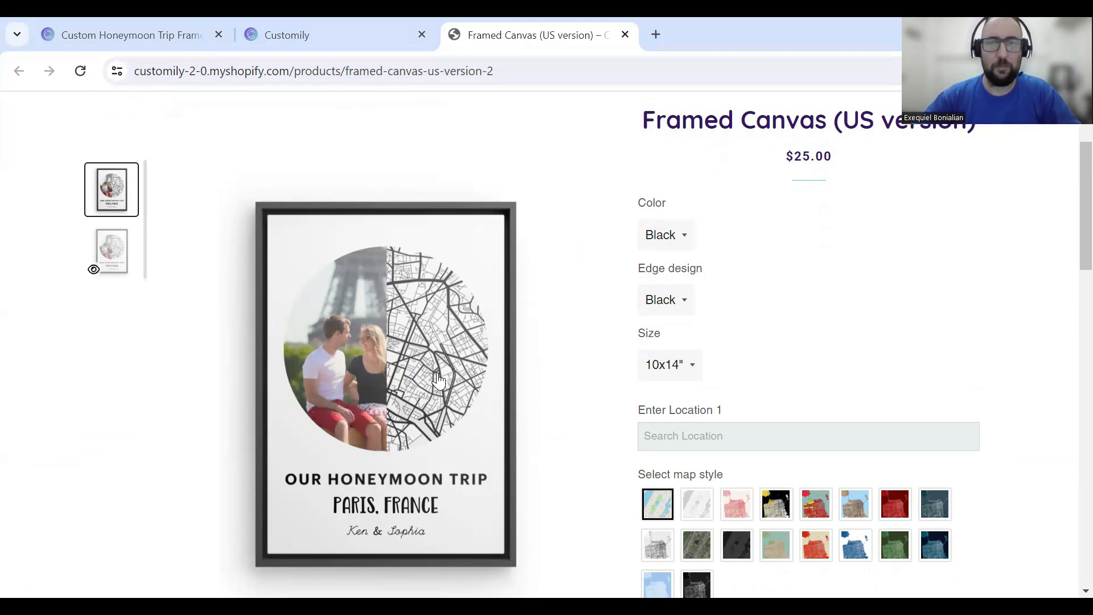
scroll(771, 285, down, 3)
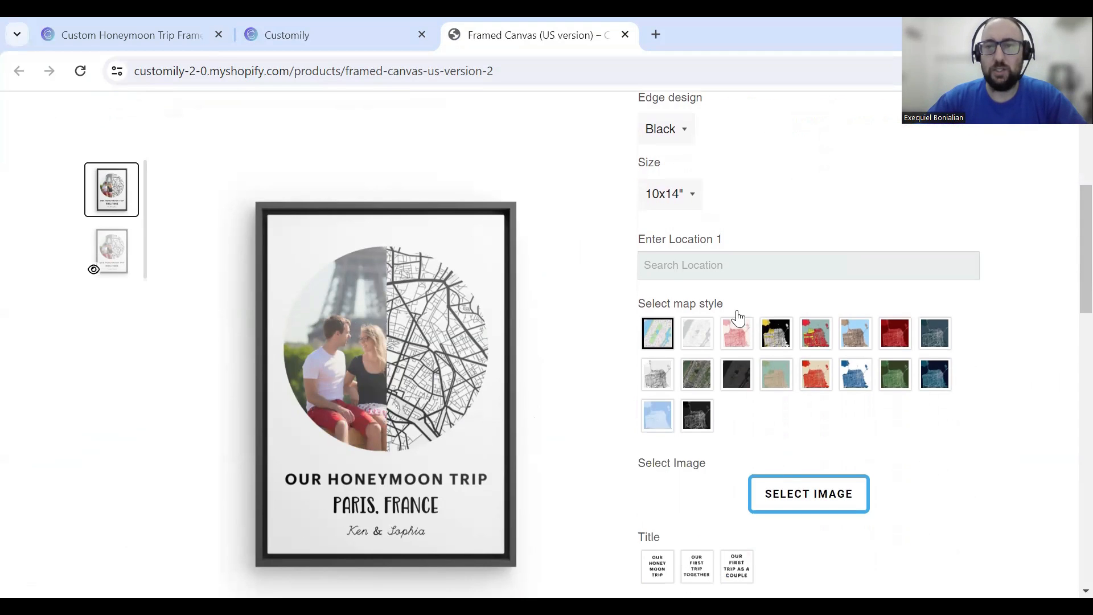
scroll(738, 317, down, 5)
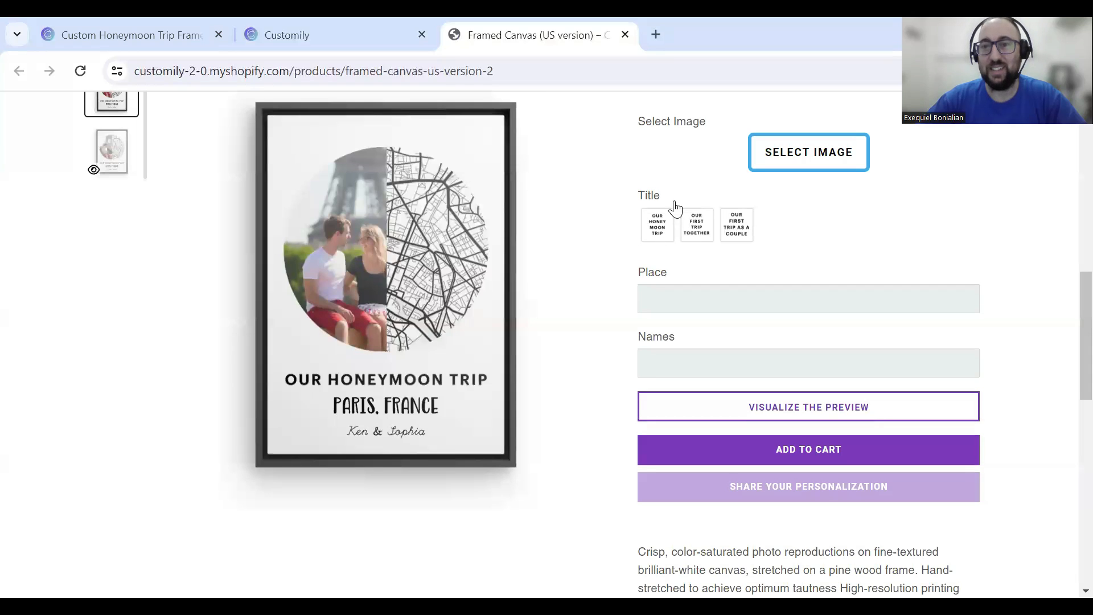
scroll(740, 251, down, 2)
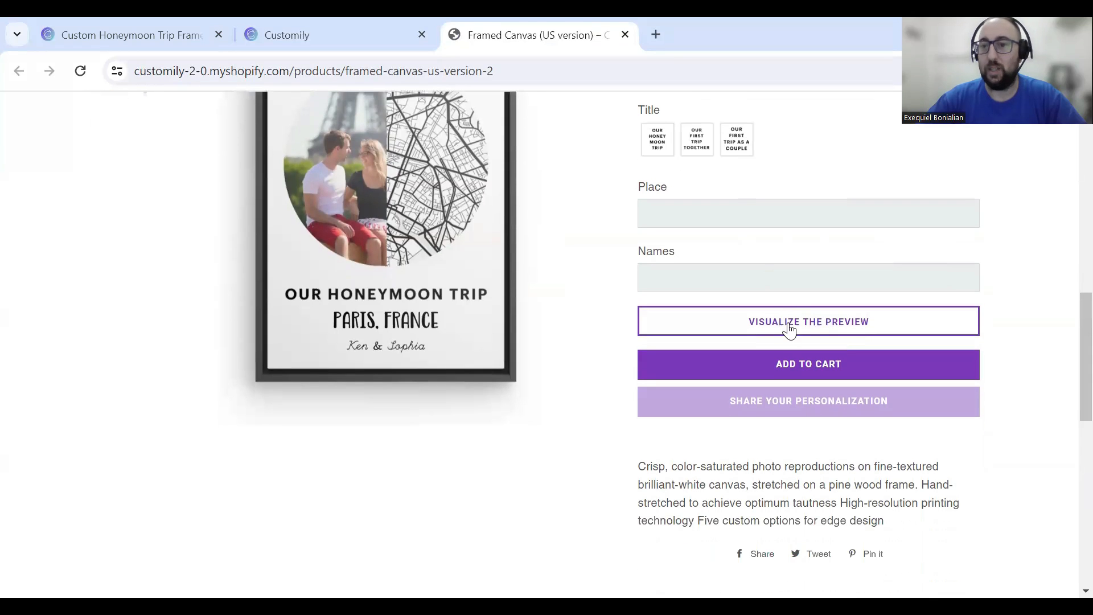
scroll(813, 308, down, 3)
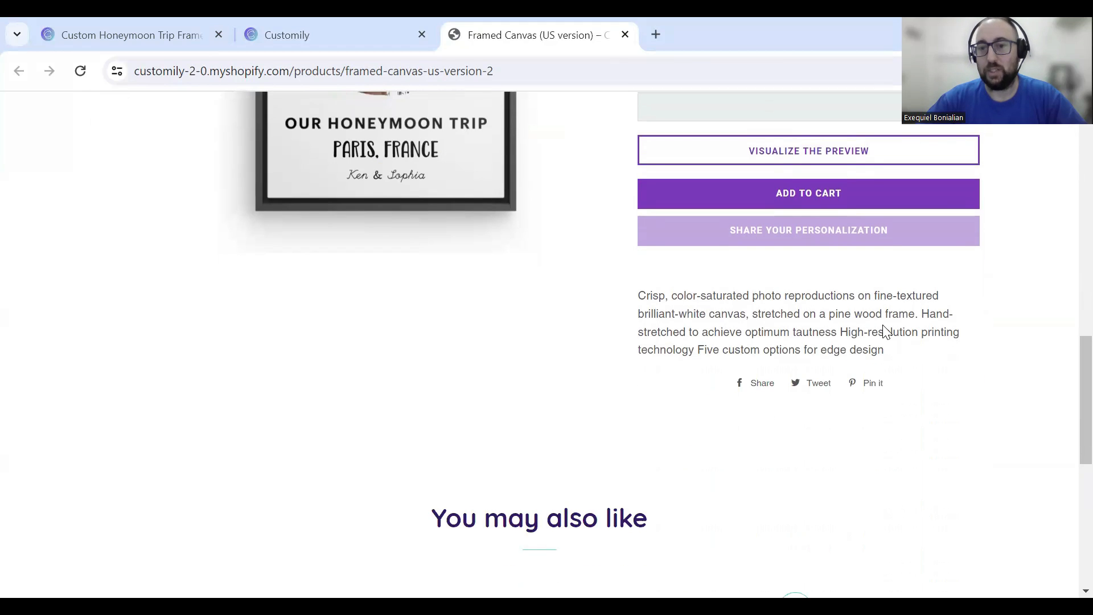
scroll(886, 348, up, 6)
scroll(890, 357, up, 1)
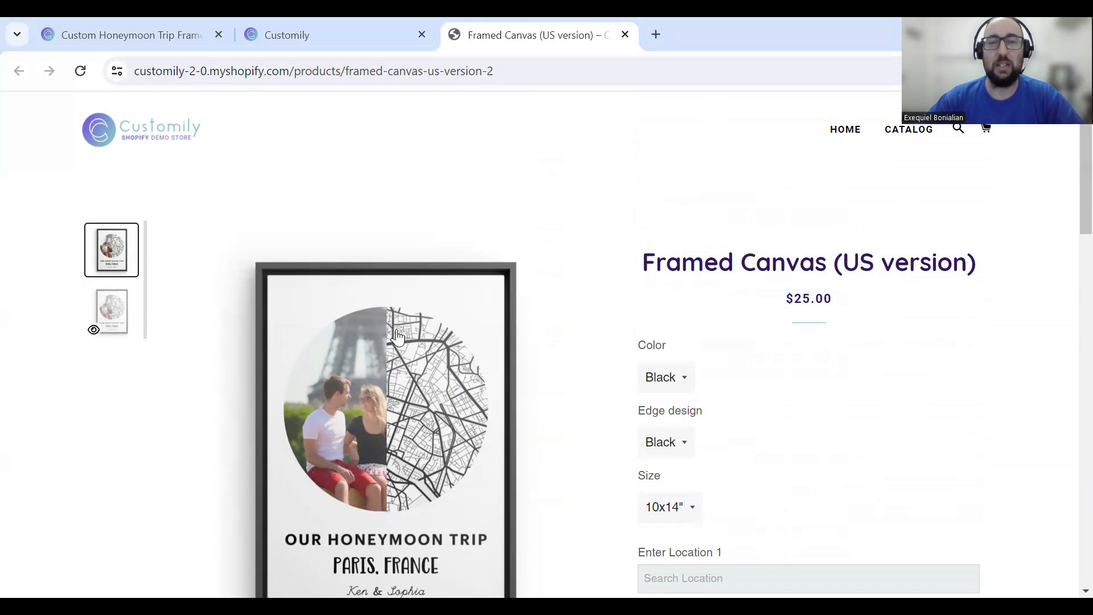
scroll(397, 337, down, 1)
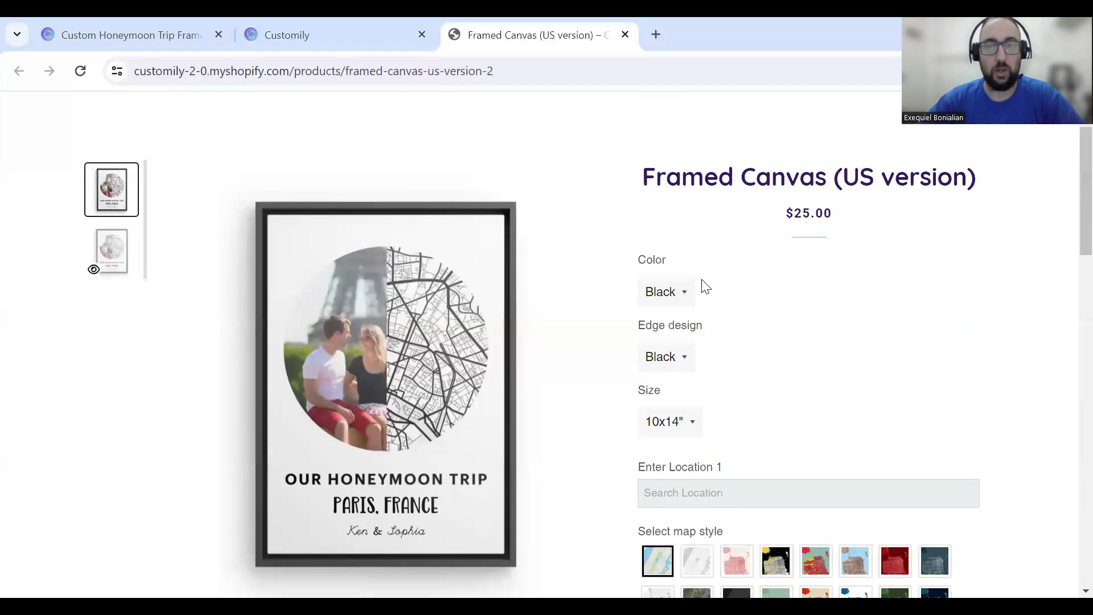
scroll(706, 279, down, 3)
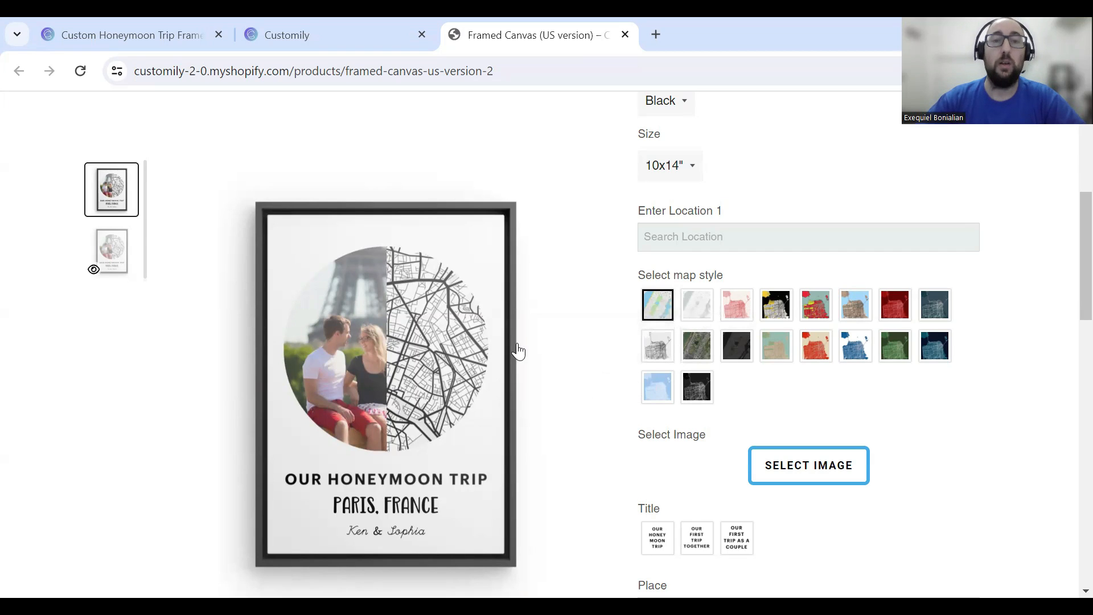
scroll(622, 318, up, 1)
scroll(622, 318, up, 4)
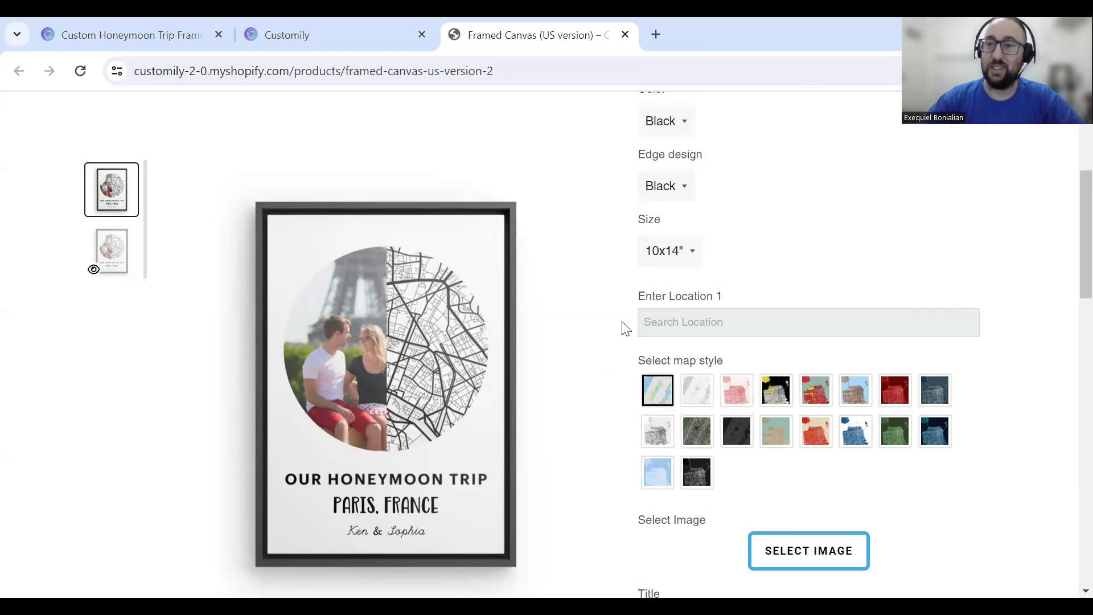